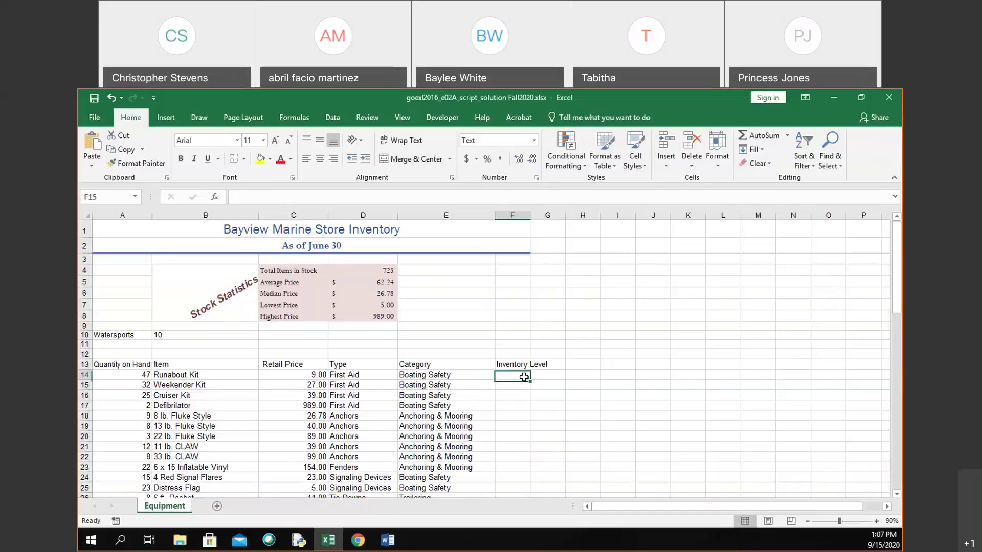
Set the number format of the Inventory Level cells F14:F78 to General
{"action": "left_click", "coordinate": [533, 142]}
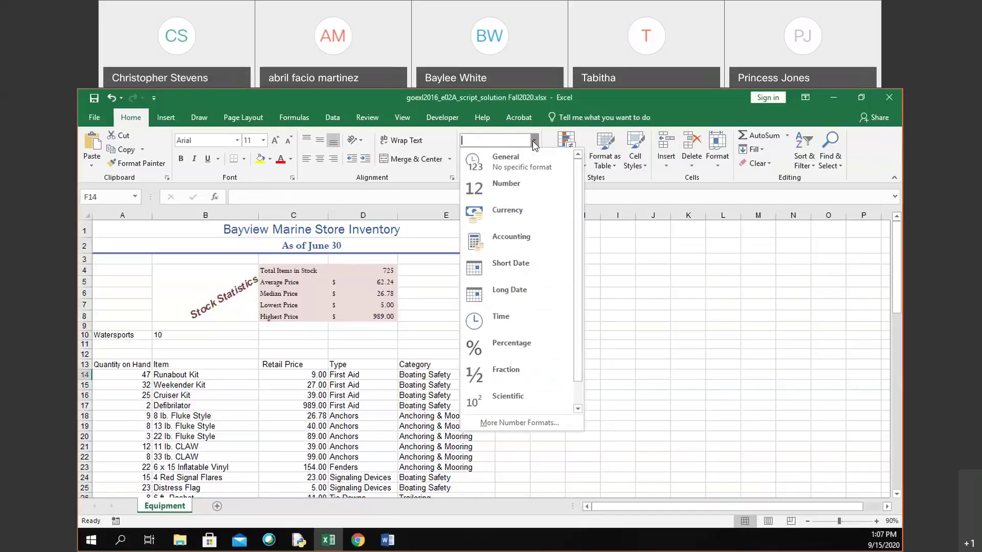
{"action": "left_click", "coordinate": [533, 169]}
{"action": "key", "text": "shift+Down"}
{"action": "key", "text": "shift+Down"}
{"action": "key", "text": "shift+Down"}
{"action": "key", "text": "shift+Down"}
{"action": "key", "text": "shift+Down"}
{"action": "key", "text": "shift+Down"}
{"action": "key", "text": "shift+Down"}
{"action": "key", "text": "shift+Down"}
{"action": "key", "text": "shift+Down"}
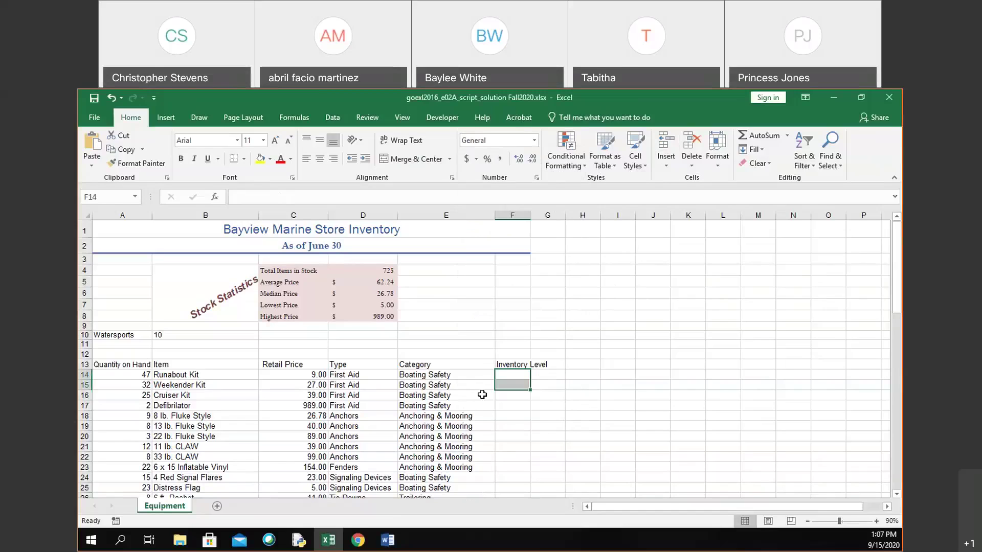
{"action": "key", "text": "shift+Down"}
{"action": "key", "text": "shift+Down"}
{"action": "key", "text": "shift+Down"}
{"action": "key", "text": "shift+Down"}
{"action": "key", "text": "shift+Down"}
{"action": "key", "text": "shift+Down"}
{"action": "key", "text": "shift+Down"}
{"action": "key", "text": "shift+Down"}
{"action": "key", "text": "shift+Down"}
{"action": "key", "text": "shift+Down"}
{"action": "key", "text": "shift+Down"}
{"action": "key", "text": "shift+Down"}
{"action": "key", "text": "shift+Down"}
{"action": "key", "text": "shift+Down"}
{"action": "key", "text": "shift+Down"}
{"action": "key", "text": "shift+Down"}
{"action": "key", "text": "shift+Down"}
{"action": "key", "text": "shift+Down"}
{"action": "key", "text": "shift+Down"}
{"action": "key", "text": "shift+Down"}
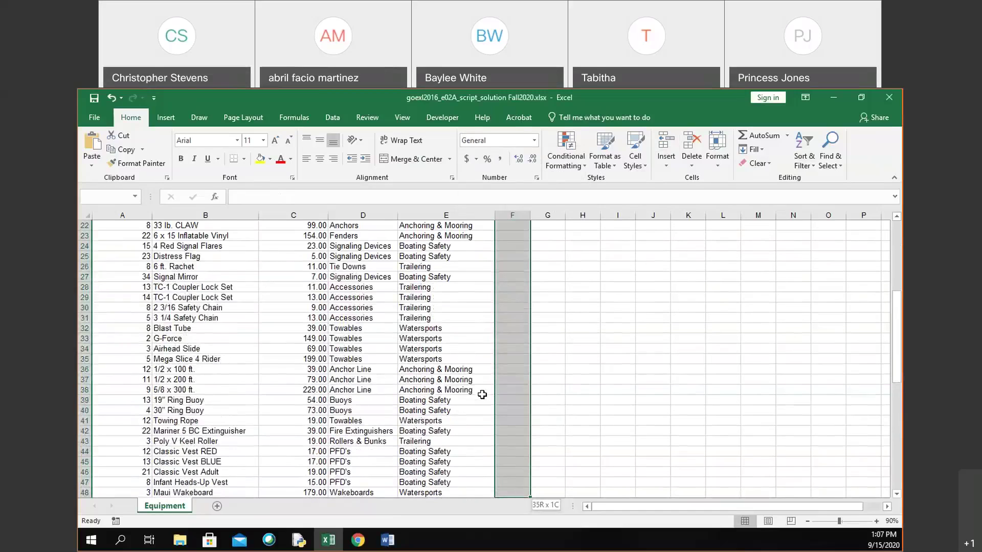
{"action": "key", "text": "shift+Down"}
{"action": "key", "text": "shift+Down"}
{"action": "key", "text": "shift+Down"}
{"action": "key", "text": "shift+Down"}
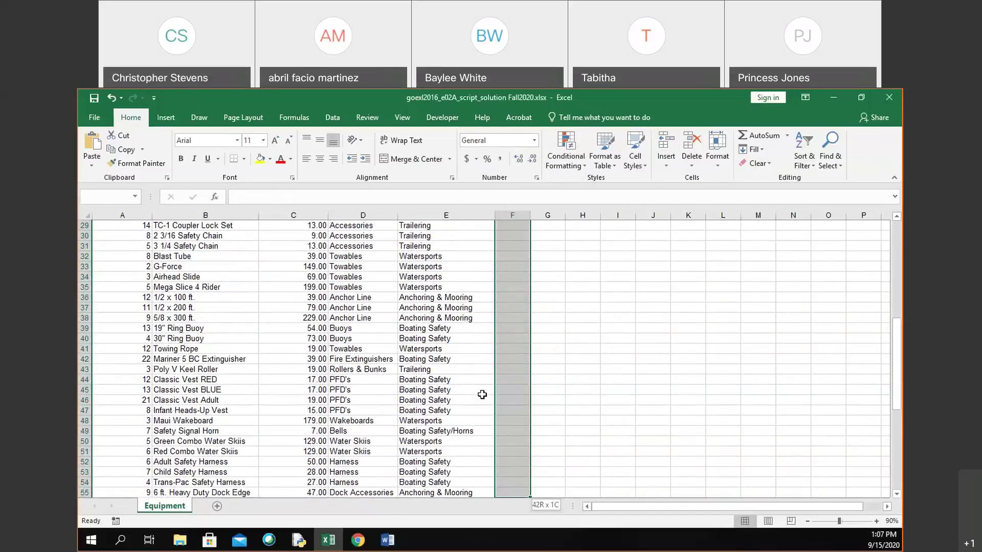
{"action": "key", "text": "shift+Down"}
{"action": "key", "text": "shift+Down"}
{"action": "key", "text": "shift+Down"}
{"action": "key", "text": "shift+Down"}
{"action": "key", "text": "shift+Down"}
{"action": "key", "text": "shift+Down"}
{"action": "key", "text": "shift+Down"}
{"action": "key", "text": "shift+Down"}
{"action": "key", "text": "shift+Down"}
{"action": "key", "text": "shift+Down"}
{"action": "key", "text": "shift+Down"}
{"action": "key", "text": "shift+Down"}
{"action": "key", "text": "shift+Down"}
{"action": "key", "text": "shift+Down"}
{"action": "key", "text": "shift+Down"}
{"action": "key", "text": "shift+Down"}
{"action": "key", "text": "shift+Down"}
{"action": "key", "text": "shift+Down"}
{"action": "key", "text": "shift+Down"}
{"action": "key", "text": "shift+Down"}
{"action": "key", "text": "shift+Down"}
{"action": "key", "text": "shift+Down"}
{"action": "key", "text": "shift+Down"}
{"action": "key", "text": "shift+Down"}
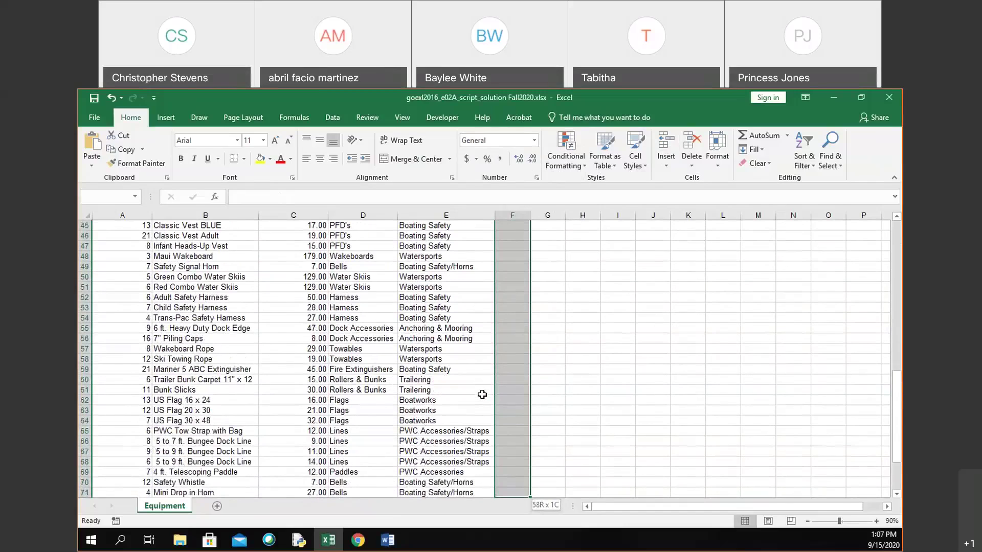
{"action": "key", "text": "shift+Down"}
{"action": "key", "text": "shift+Up"}
{"action": "key", "text": "shift+Up"}
{"action": "left_click", "coordinate": [510, 140]}
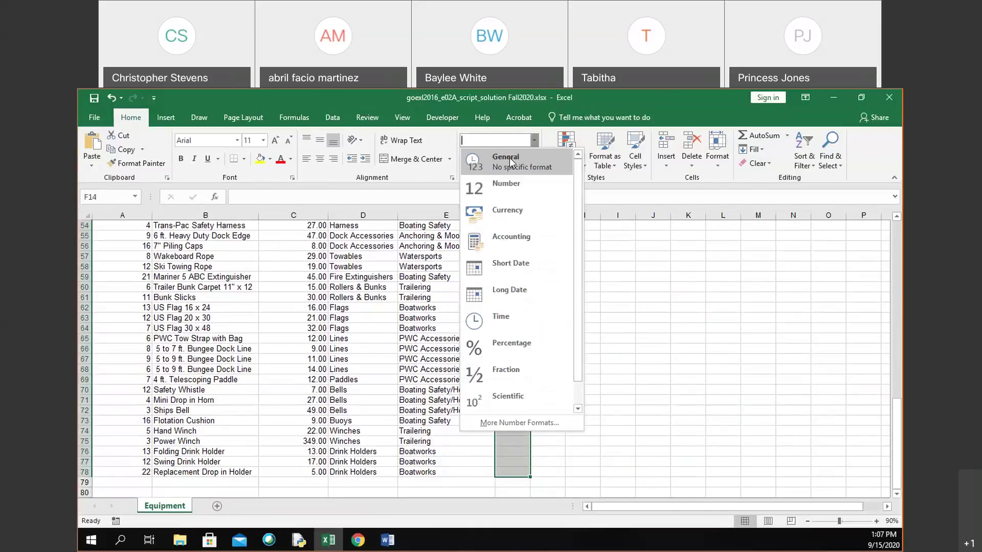
{"action": "left_click", "coordinate": [509, 158]}
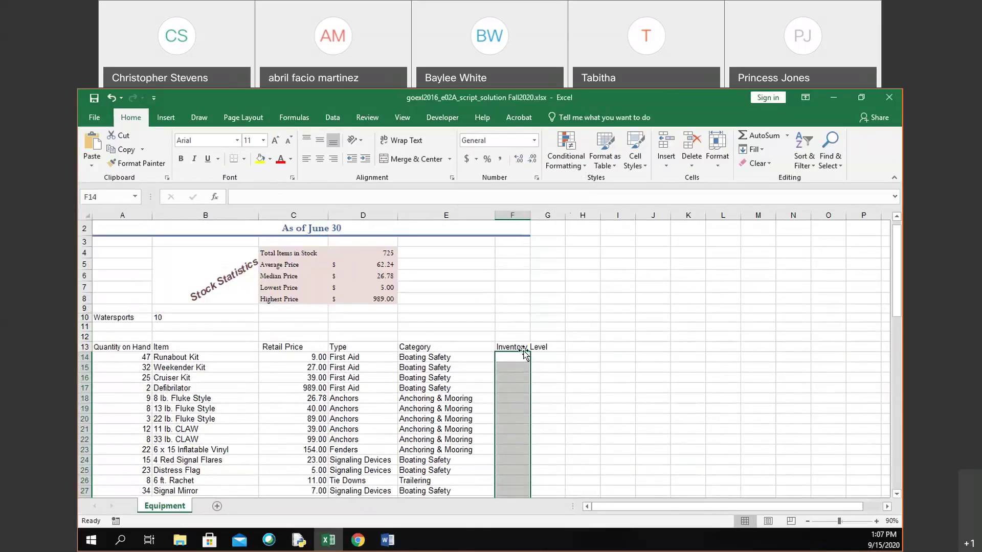
{"action": "key", "text": "shift+BackSpace"}
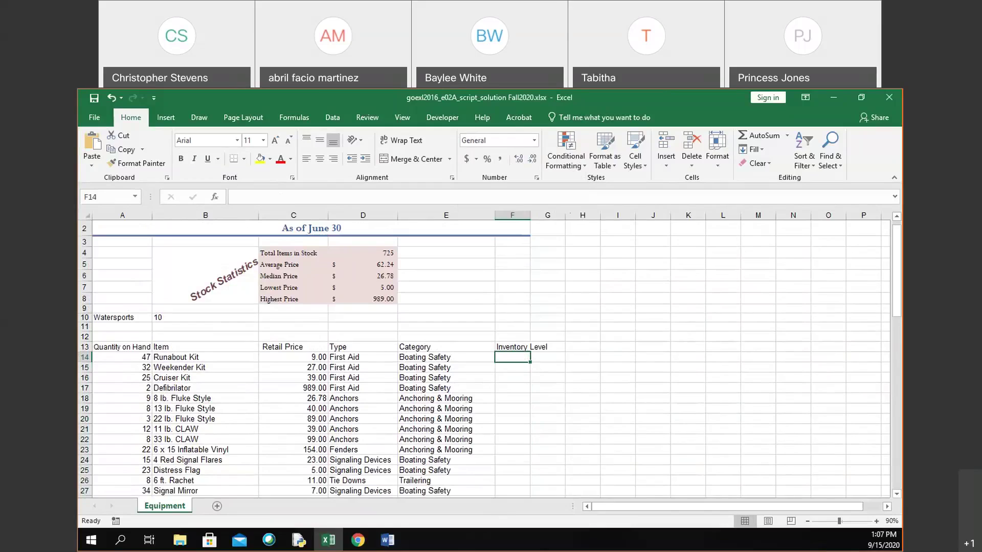
Switch to the Word instructions and read sections 2.08 and 2.09 on the COUNTIF and IF functions
{"action": "left_click", "coordinate": [388, 540]}
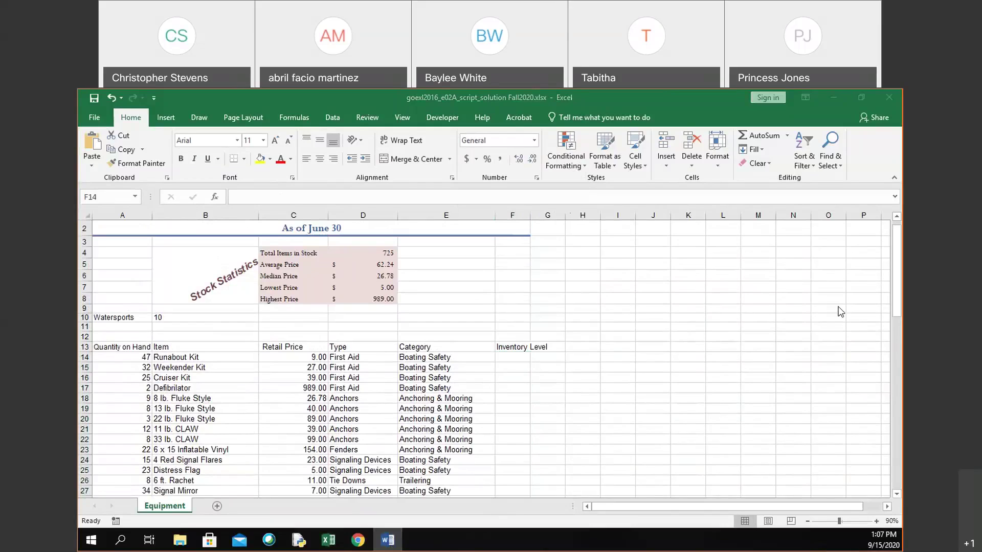
{"action": "scroll", "coordinate": [496, 291], "scroll_direction": "down", "scroll_amount": 2}
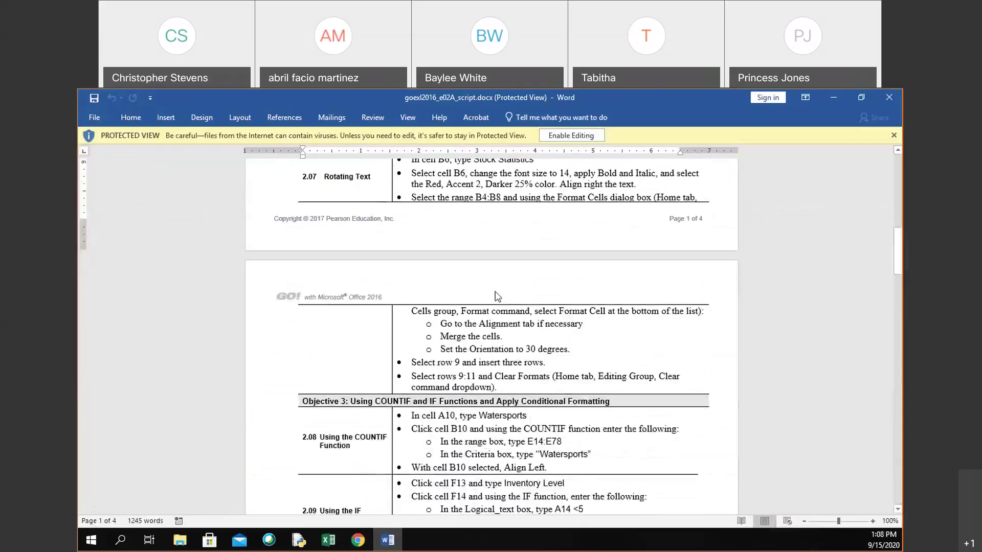
{"action": "scroll", "coordinate": [496, 291], "scroll_direction": "down", "scroll_amount": 6}
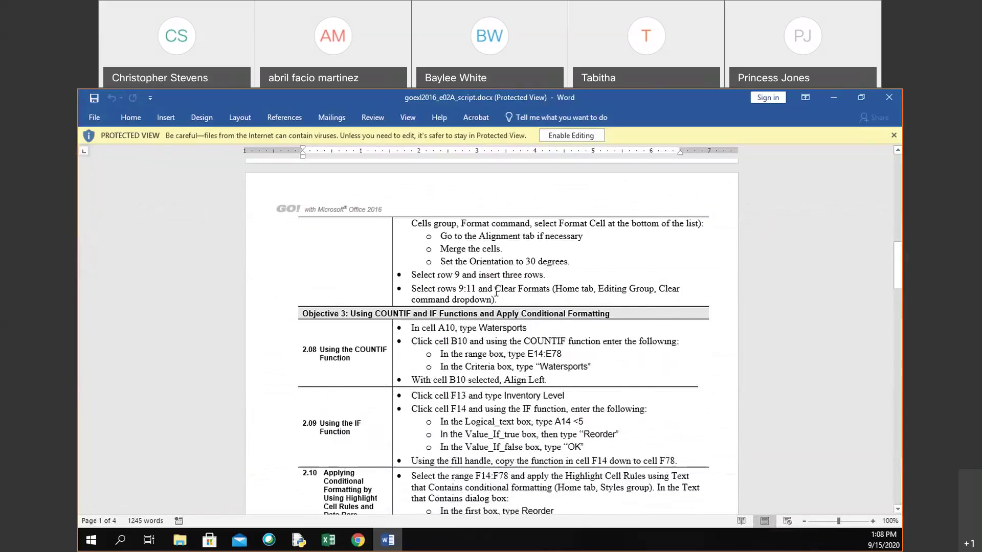
{"action": "scroll", "coordinate": [496, 291], "scroll_direction": "down", "scroll_amount": 2}
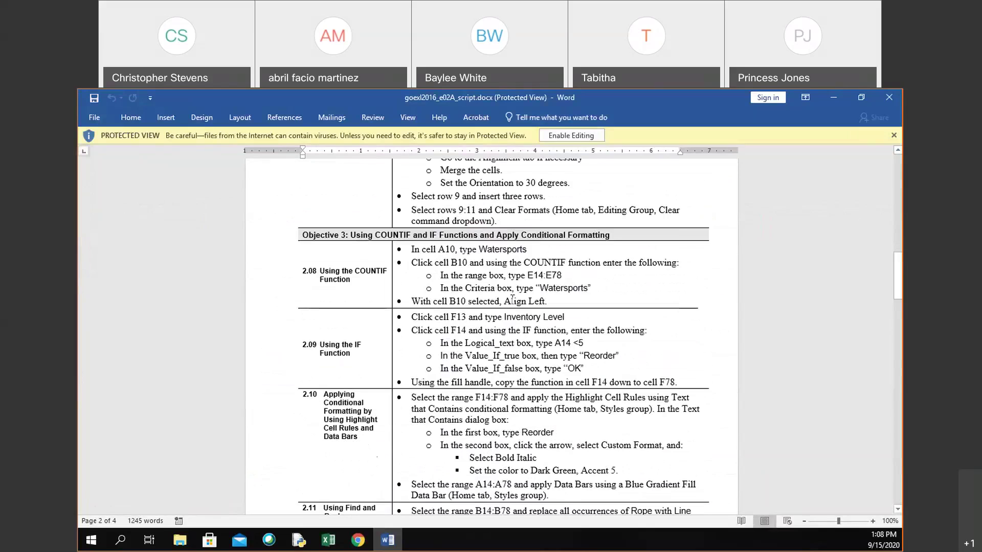
Return to the Excel workbook and examine the COUNTIF formula in B10 and the Category column it covers
{"action": "left_click", "coordinate": [335, 545]}
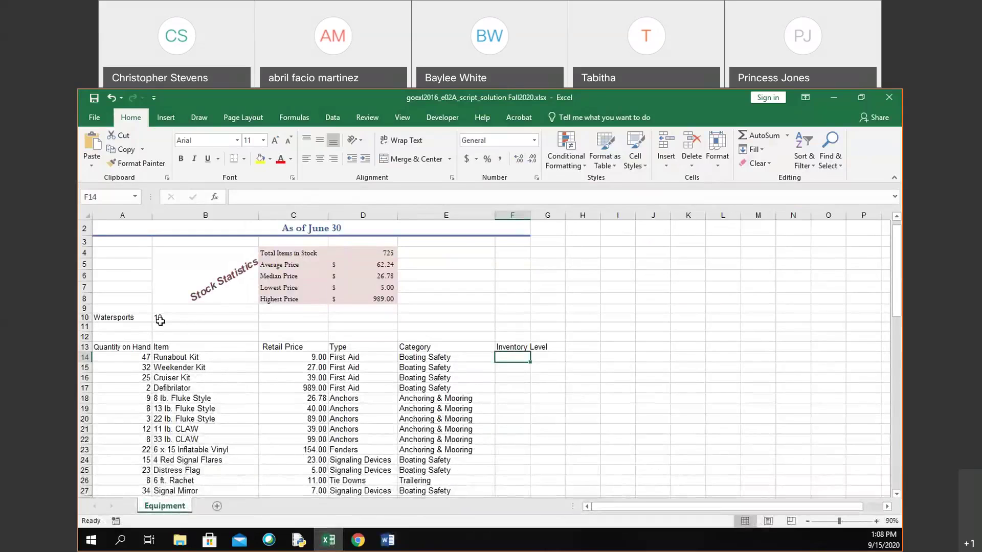
{"action": "left_click", "coordinate": [160, 319]}
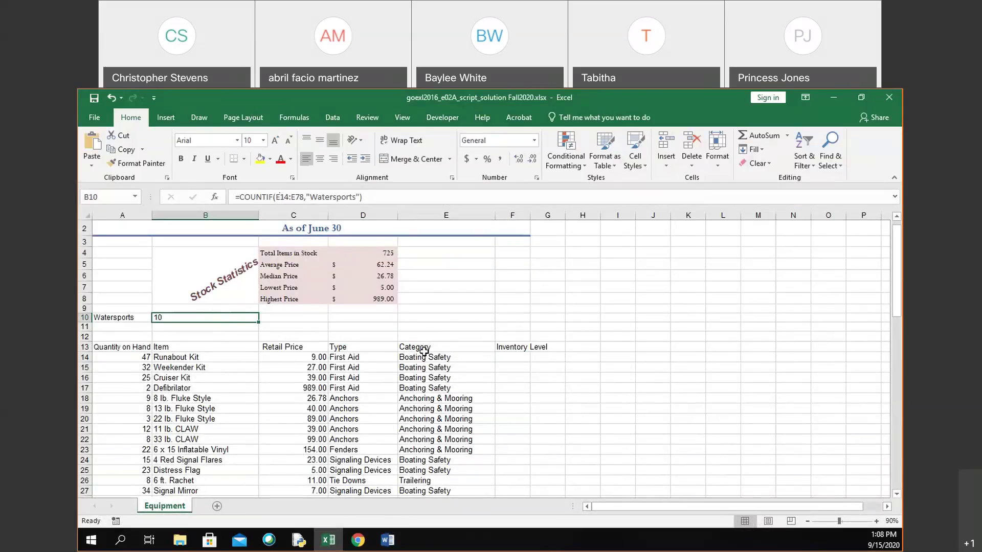
{"action": "scroll", "coordinate": [453, 449], "scroll_direction": "down", "scroll_amount": 1}
{"action": "scroll", "coordinate": [453, 449], "scroll_direction": "down", "scroll_amount": 5}
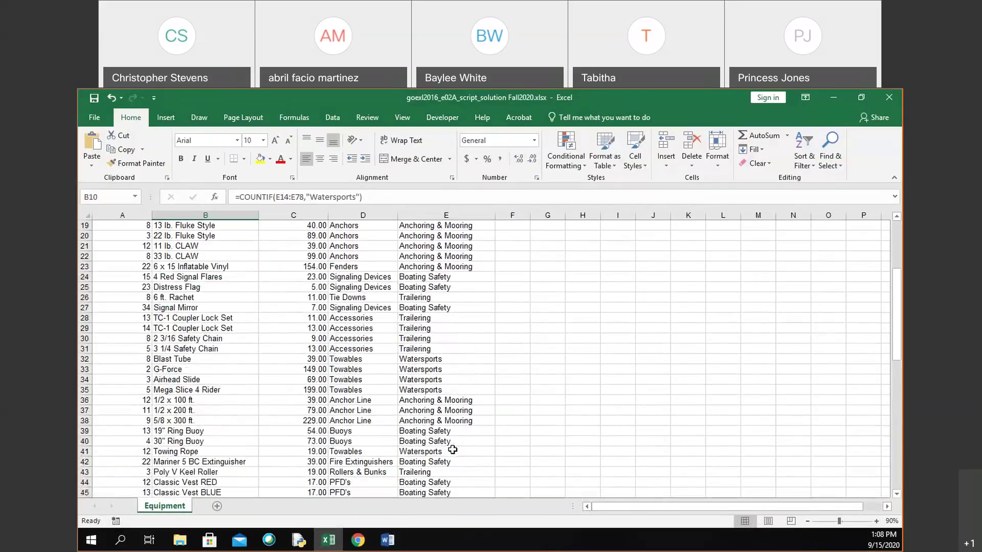
{"action": "scroll", "coordinate": [444, 465], "scroll_direction": "up", "scroll_amount": 6}
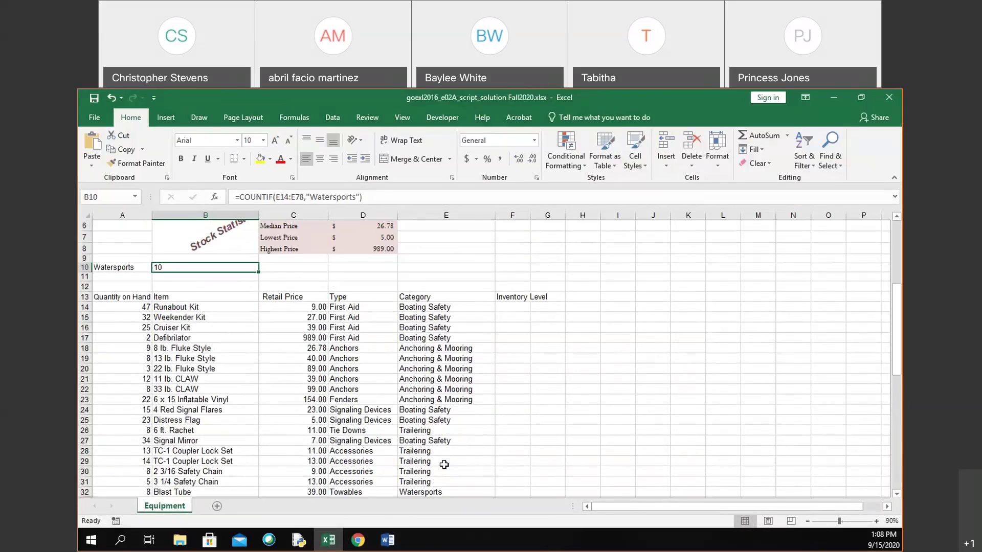
Select cell F14, check the IF function arguments in the Word instructions, and return to the Excel workbook
{"action": "left_click", "coordinate": [511, 377]}
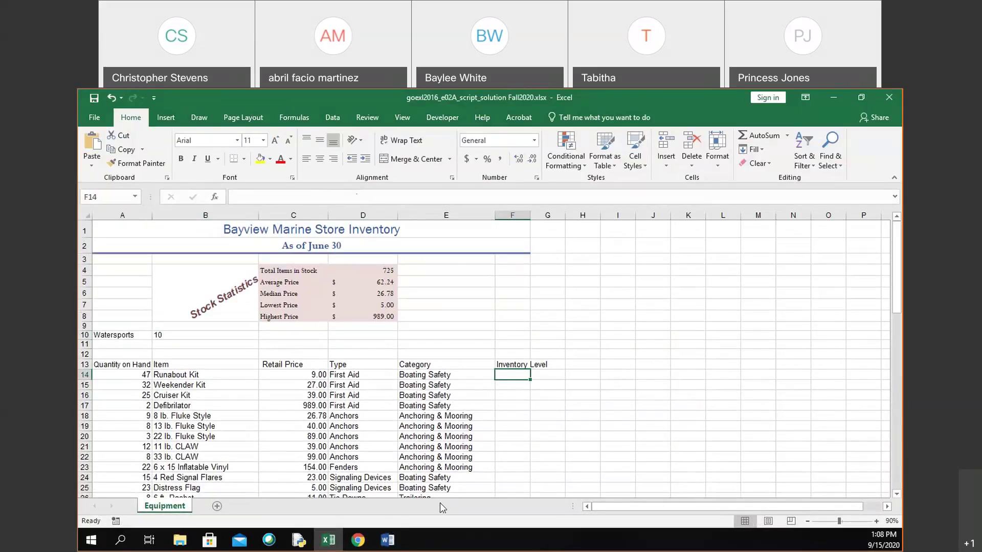
{"action": "left_click", "coordinate": [388, 540]}
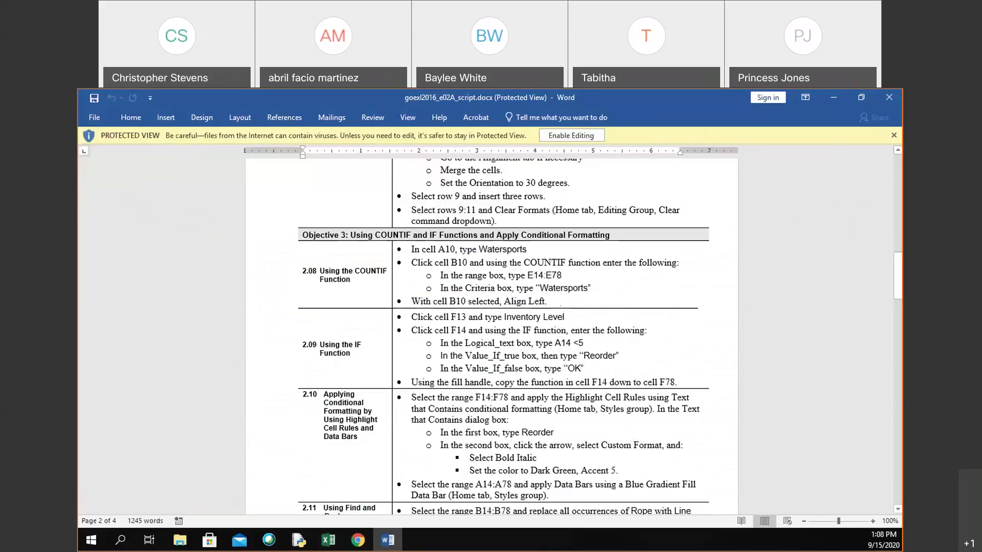
{"action": "key", "text": "alt+Tab"}
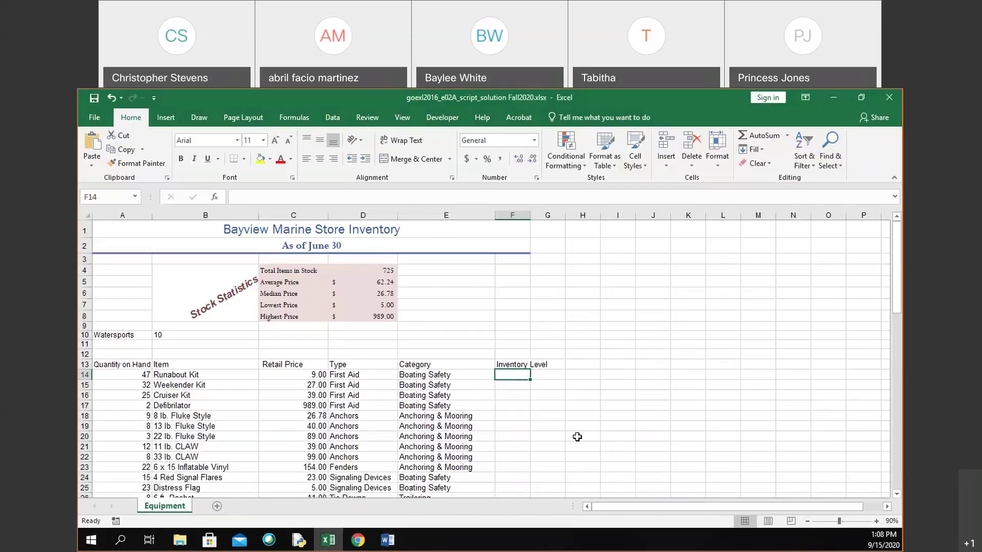
{"action": "type", "text": "="}
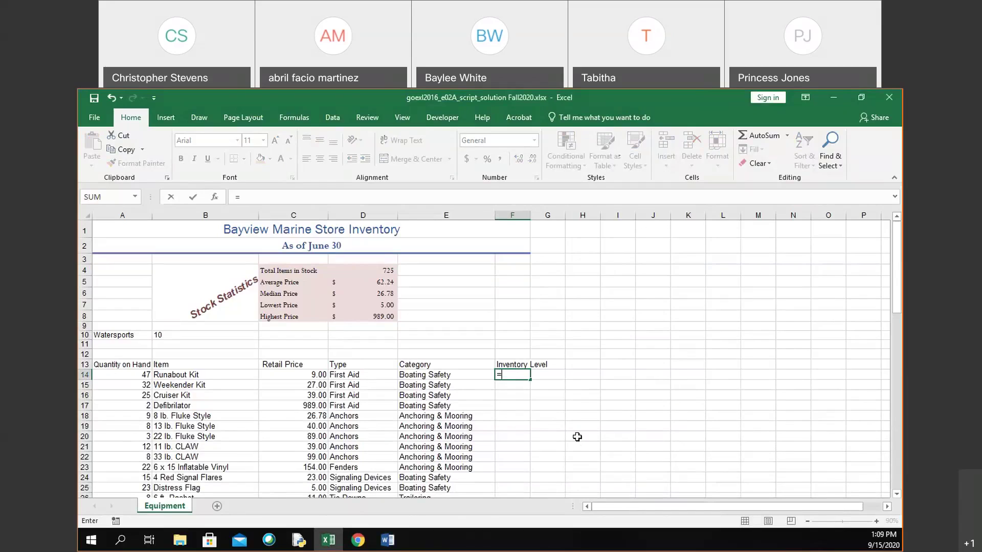
{"action": "type", "text": "IF"}
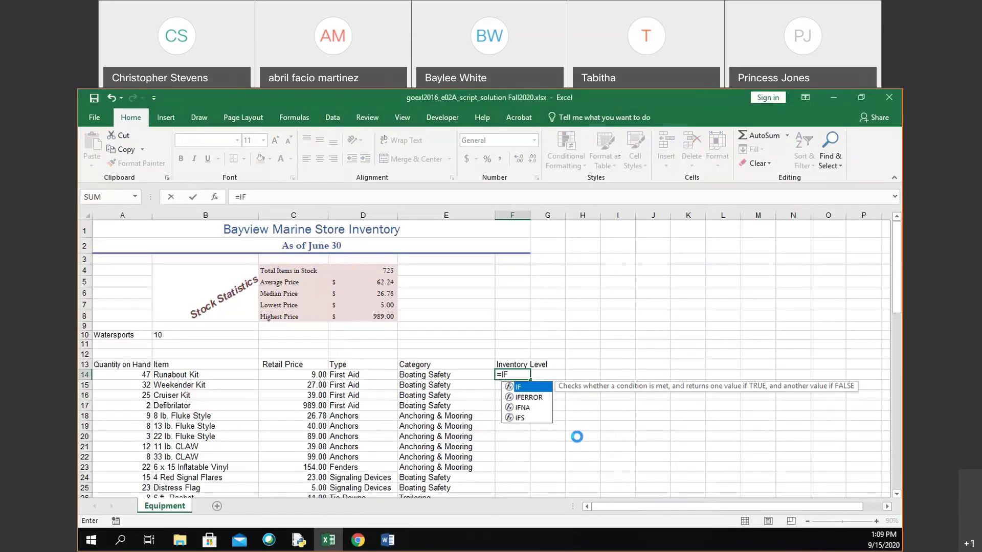
{"action": "key", "text": "Return"}
{"action": "key", "text": "Up"}
{"action": "key", "text": "Up"}
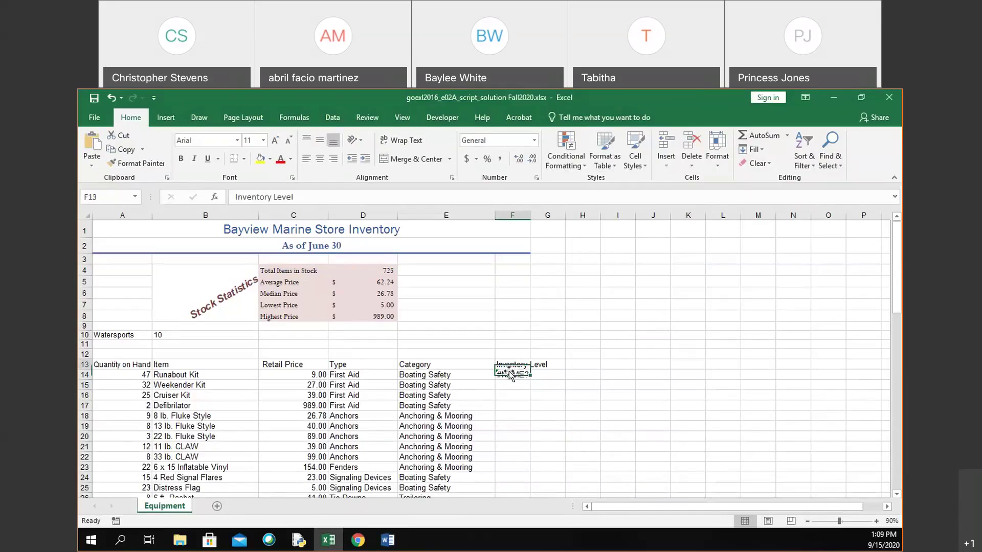
{"action": "left_click", "coordinate": [508, 375]}
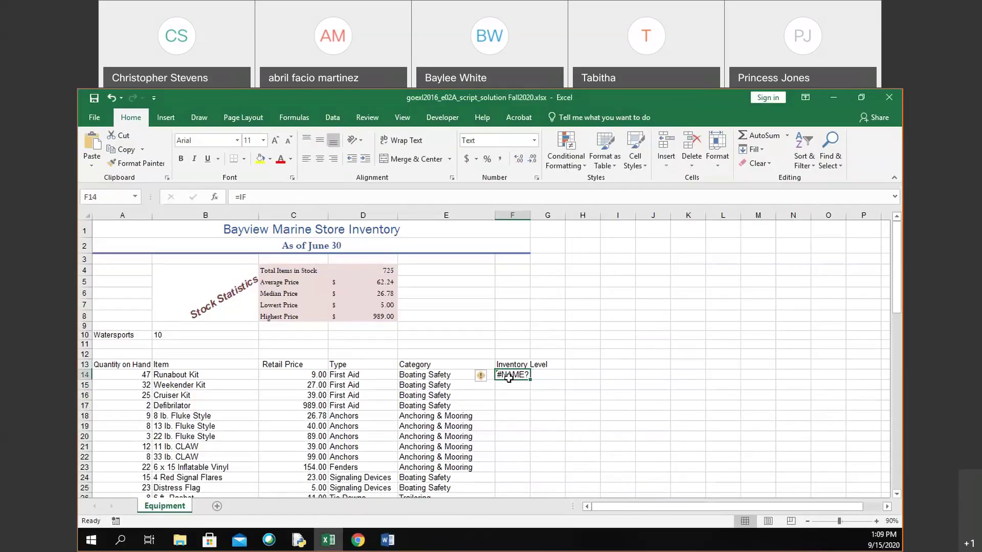
Start an IF formula in F14 with the logical test A14<5
{"action": "type", "text": "=IF"}
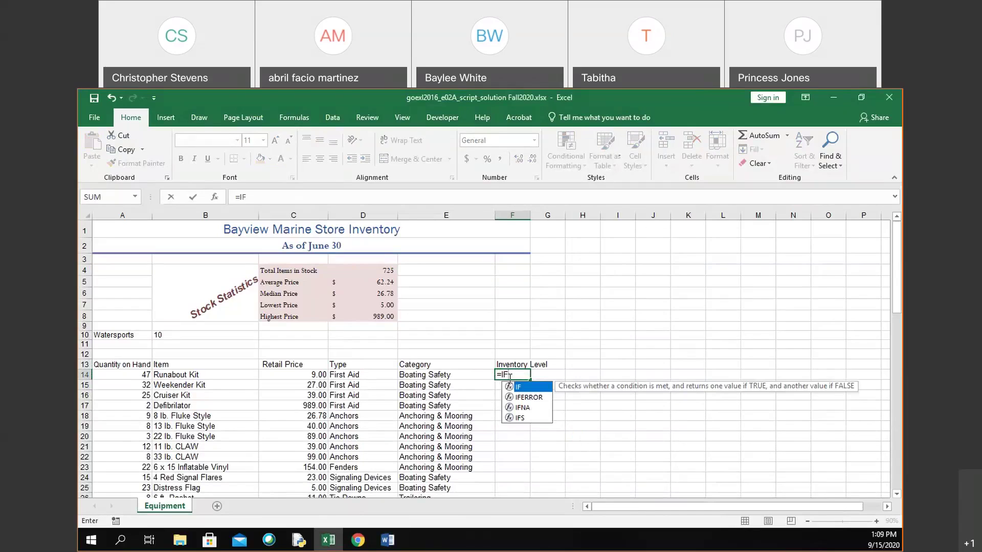
{"action": "type", "text": "("}
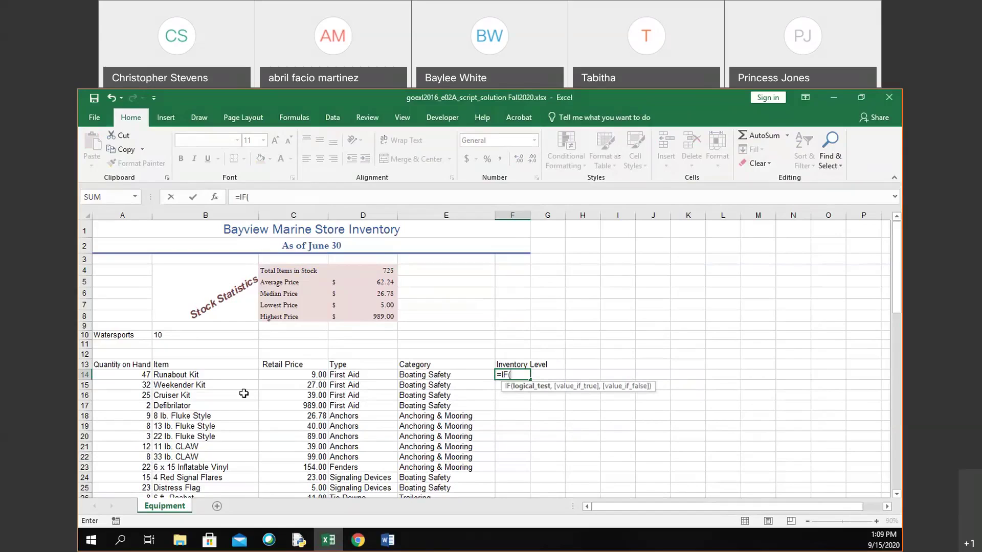
{"action": "left_click", "coordinate": [132, 374]}
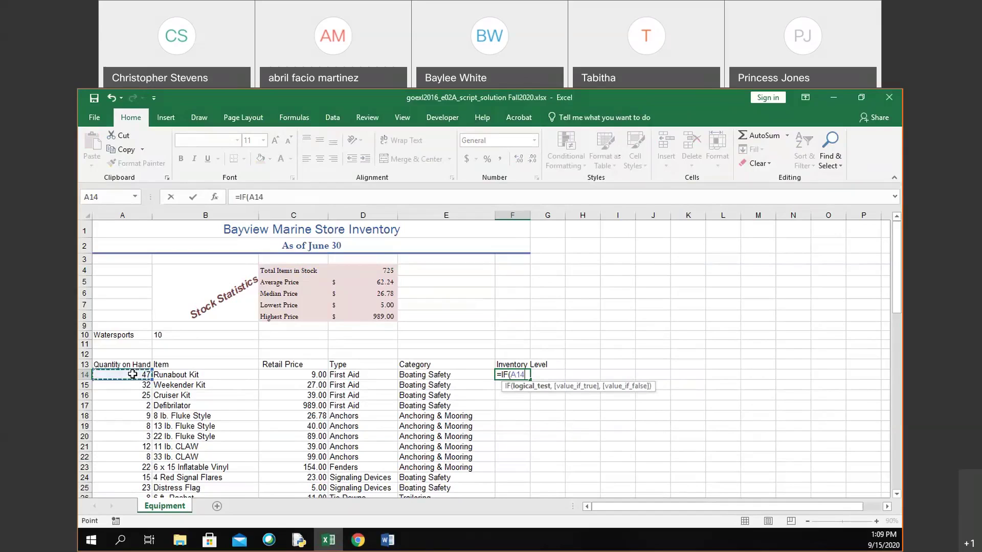
{"action": "type", "text": "<5"}
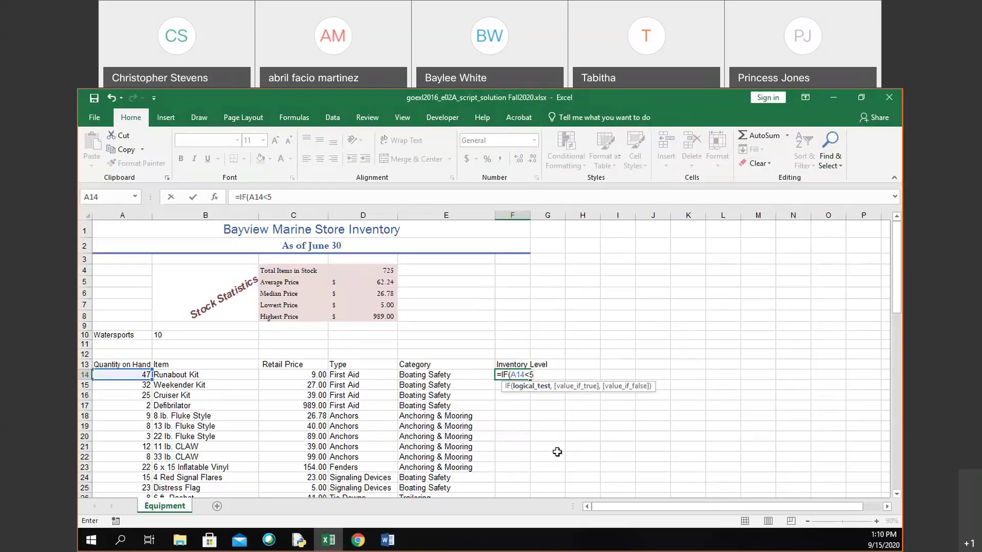
{"action": "key", "text": "Return"}
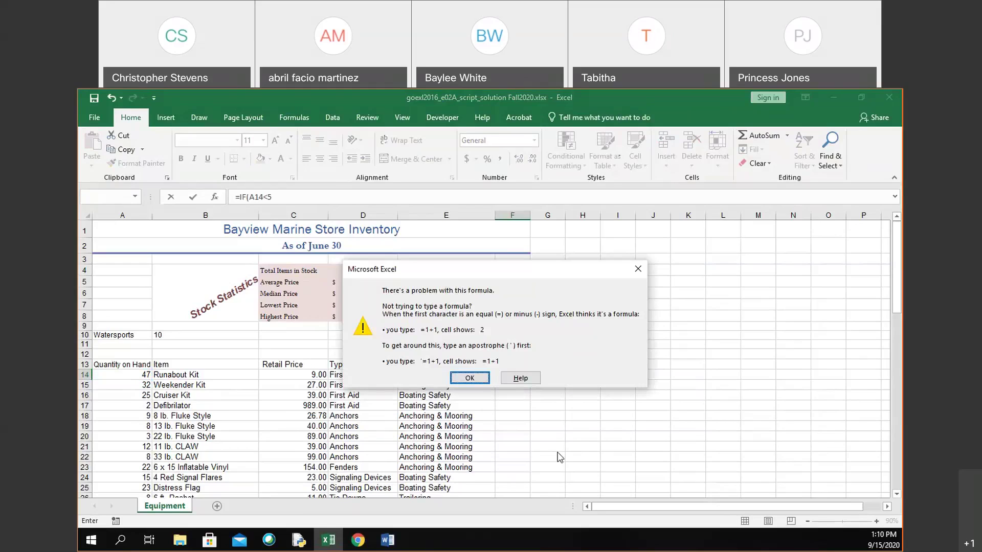
{"action": "left_click", "coordinate": [638, 270]}
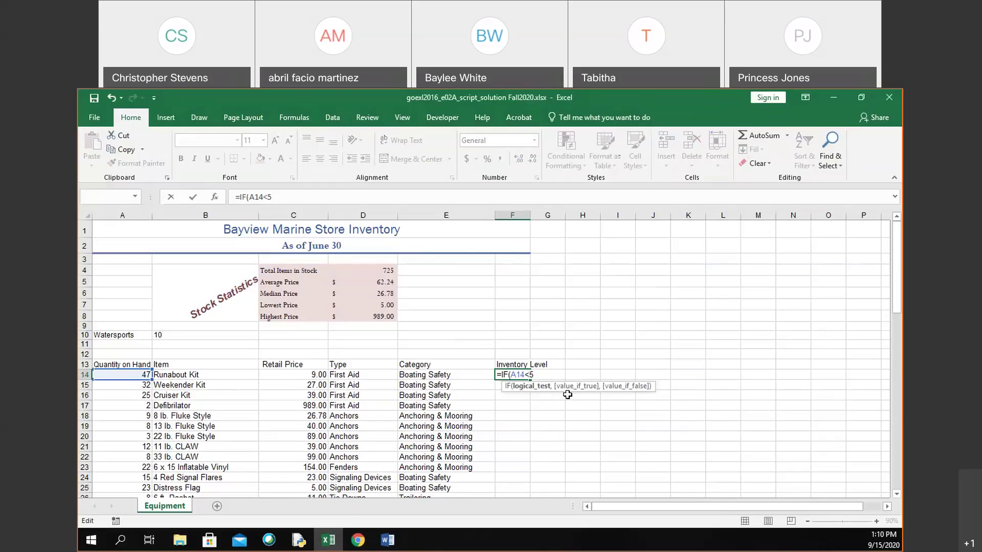
{"action": "key", "text": "Left"}
{"action": "type", "text": "="}
{"action": "key", "text": "BackSpace"}
{"action": "type", "text": ","}
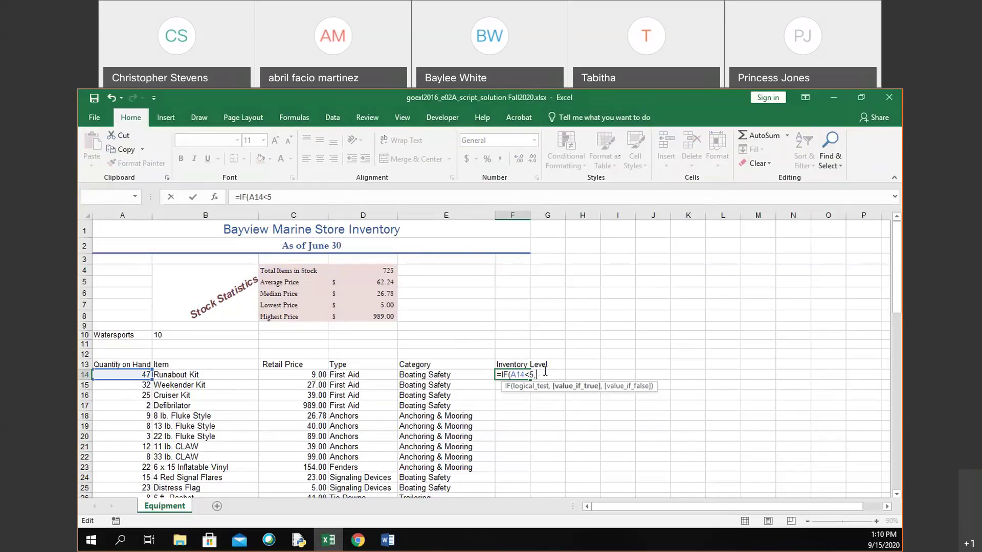
{"action": "key", "text": "BackSpace"}
Close the parenthesis of the F14 formula and try to enter it as =IF(A14<5)
{"action": "type", "text": ")"}
{"action": "key", "text": "Return"}
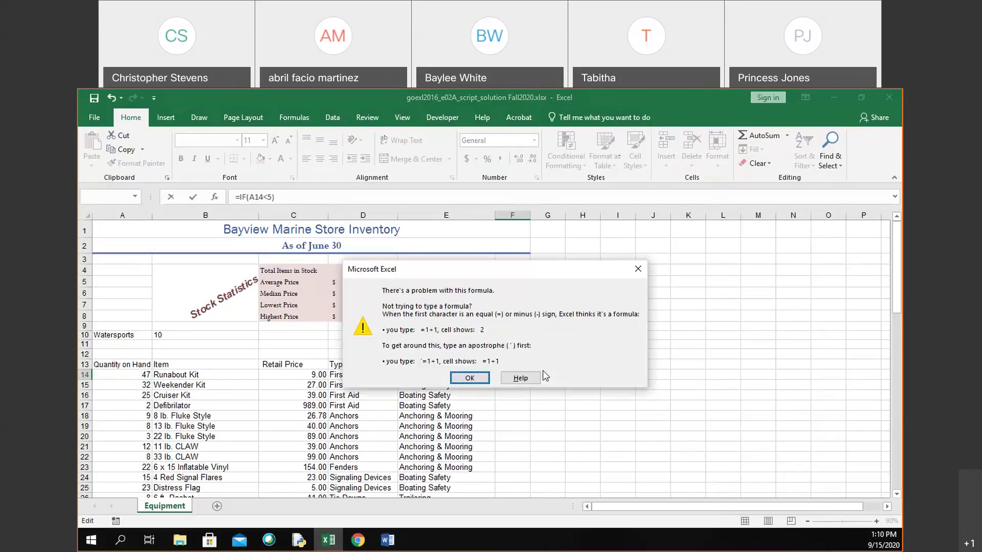
{"action": "left_click", "coordinate": [469, 379]}
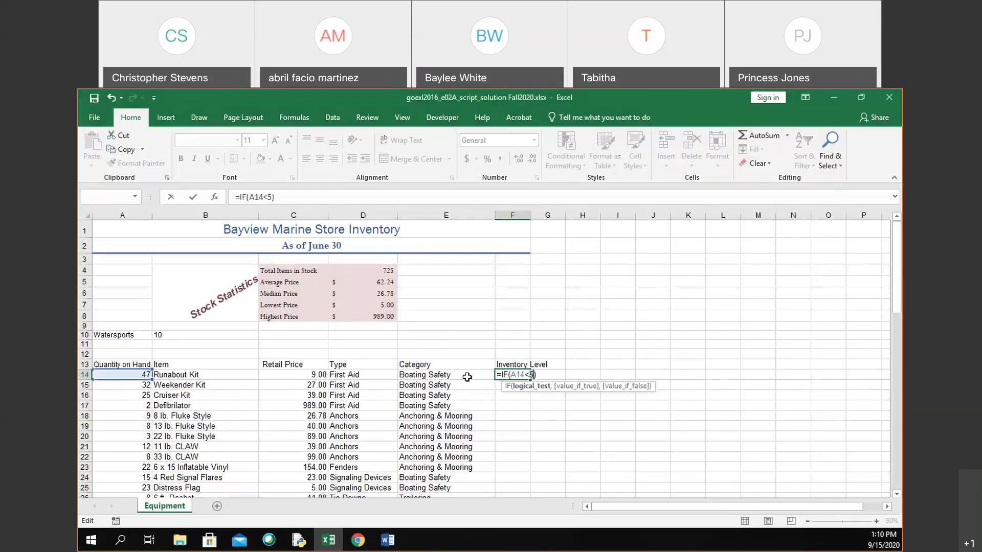
{"action": "left_click", "coordinate": [545, 379]}
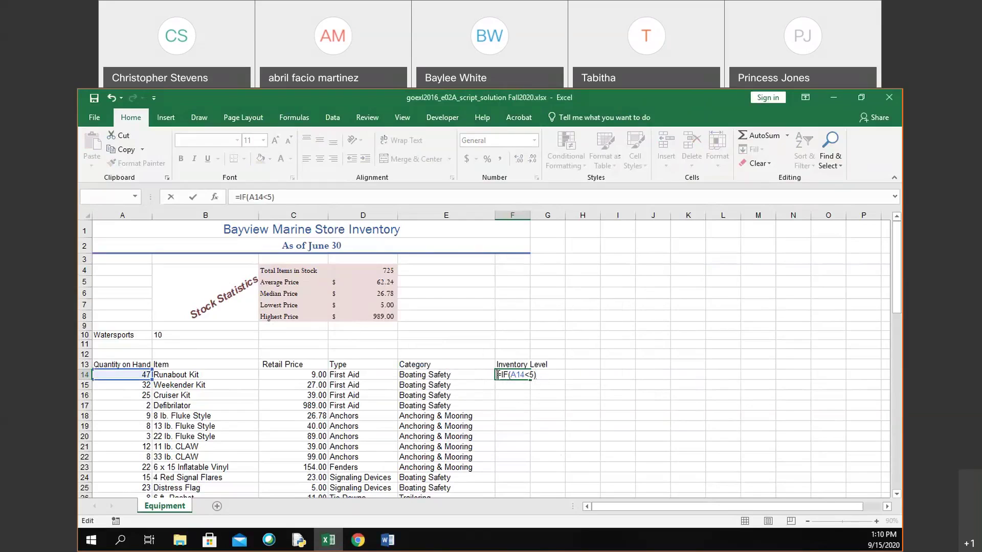
{"action": "key", "text": "Return"}
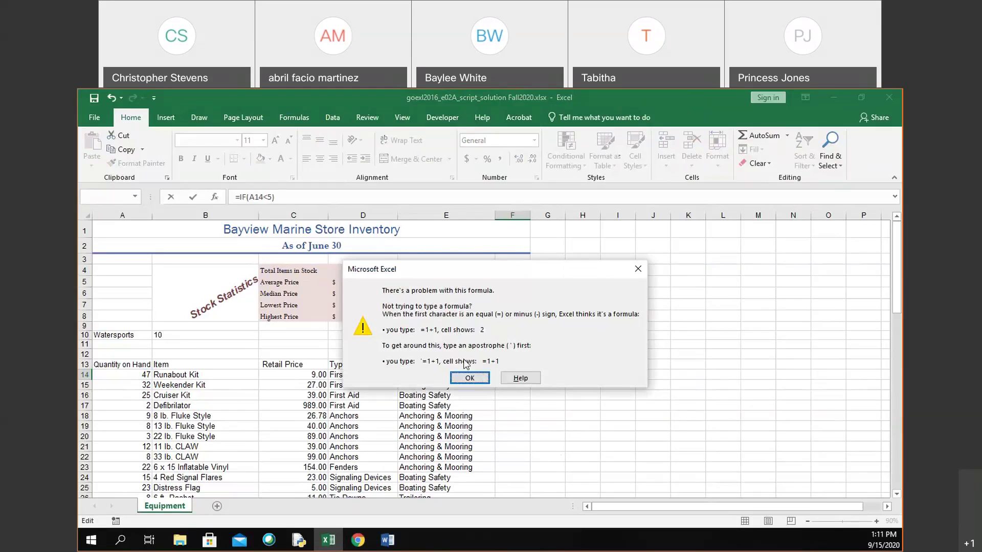
{"action": "left_click", "coordinate": [638, 269]}
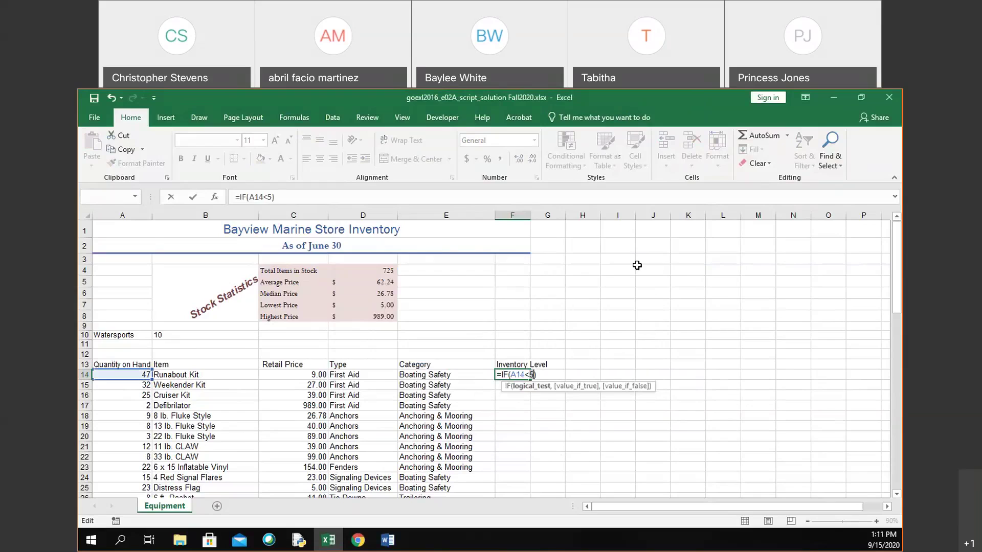
Place the cursor in the F14 formula and try again to enter it as =IF(A14<5)
{"action": "left_click", "coordinate": [537, 390]}
{"action": "left_click", "coordinate": [538, 374]}
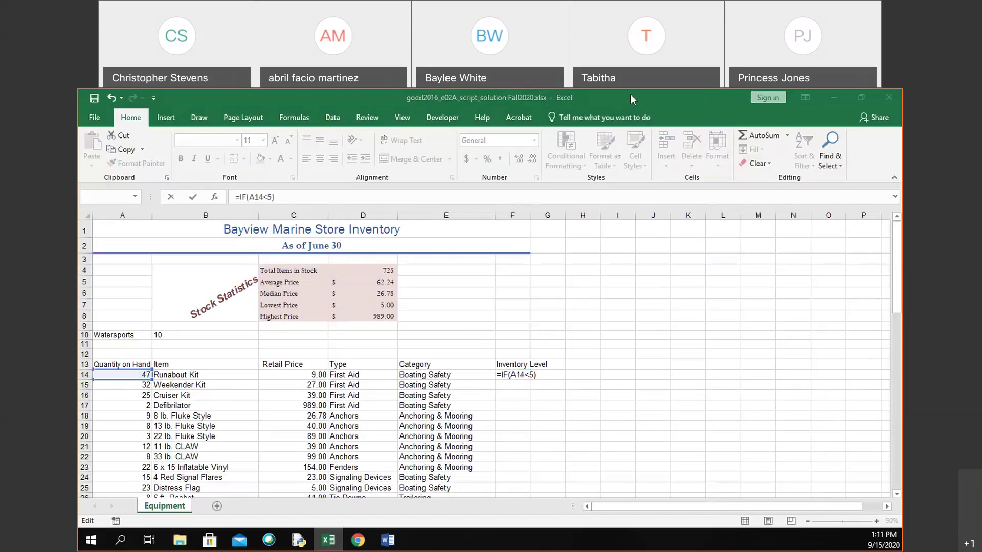
{"action": "left_click", "coordinate": [519, 373]}
{"action": "key", "text": "Return"}
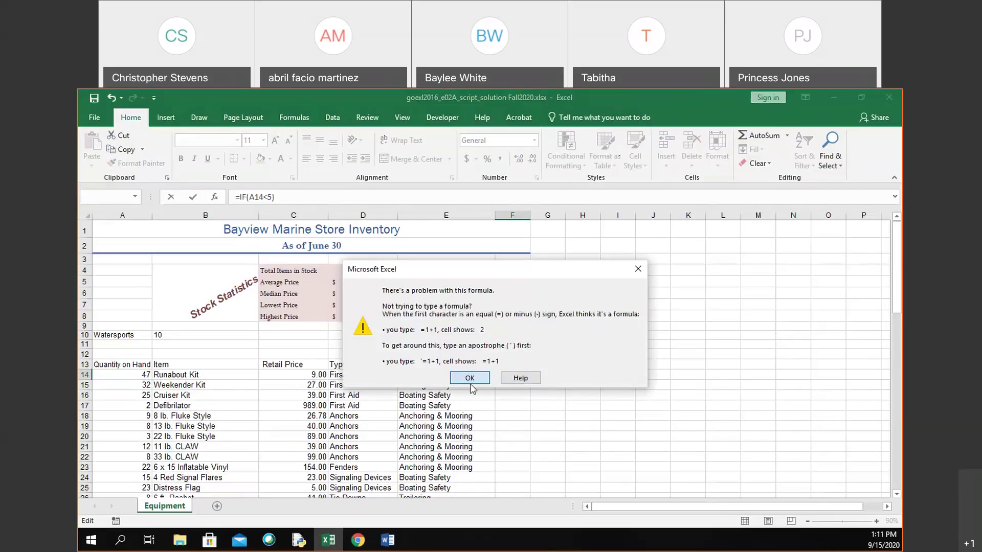
{"action": "left_click", "coordinate": [521, 379]}
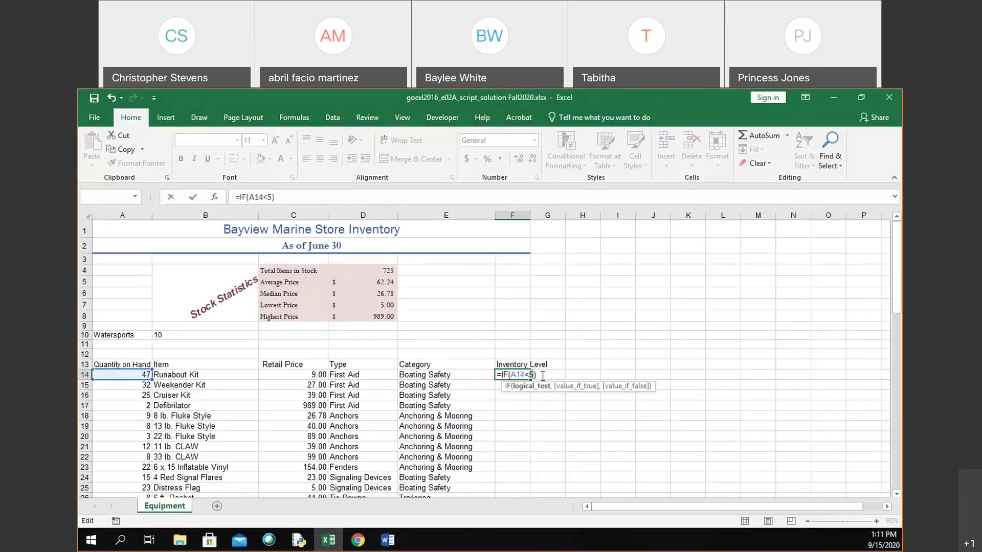
Rework the F14 formula to =IF(A14<5,) with a comma after the logical test
{"action": "key", "text": "BackSpace"}
{"action": "key", "text": "BackSpace"}
{"action": "key", "text": "Left"}
{"action": "key", "text": "Left"}
{"action": "key", "text": "Left"}
{"action": "type", "text": "<5,"}
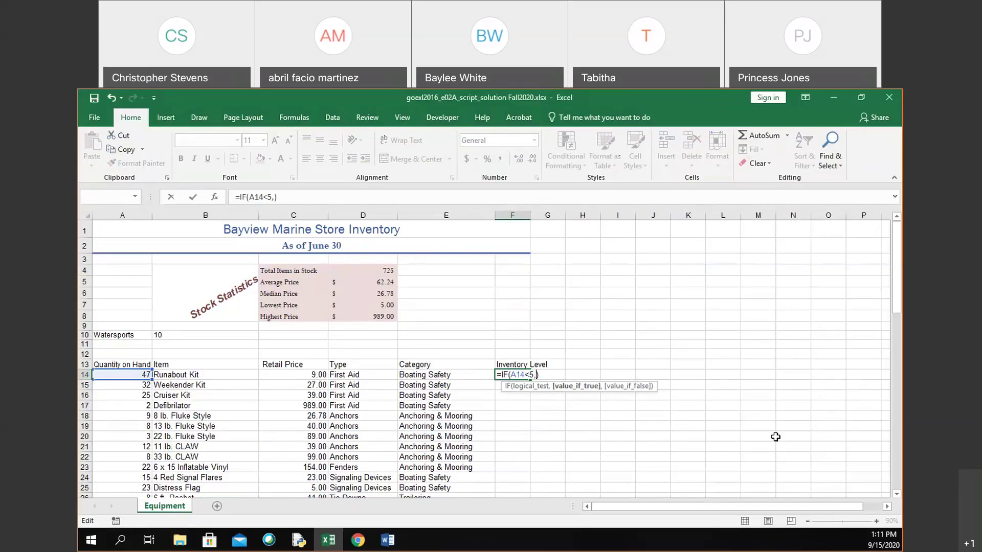
Remove the <5 comparison and comma from the F14 formula and try to enter it as =IF(A14)
{"action": "key", "text": "BackSpace"}
{"action": "key", "text": "BackSpace"}
{"action": "key", "text": "BackSpace"}
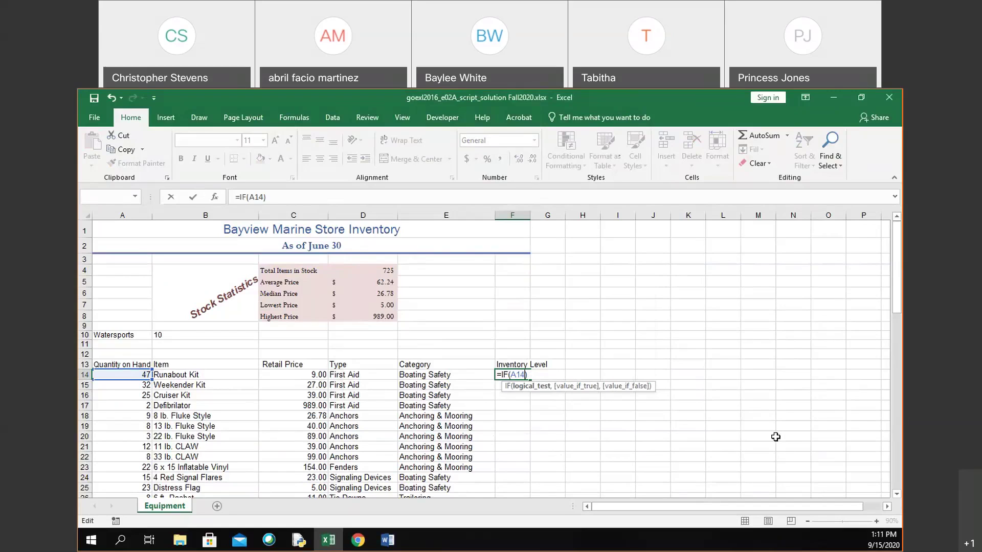
{"action": "key", "text": "Return"}
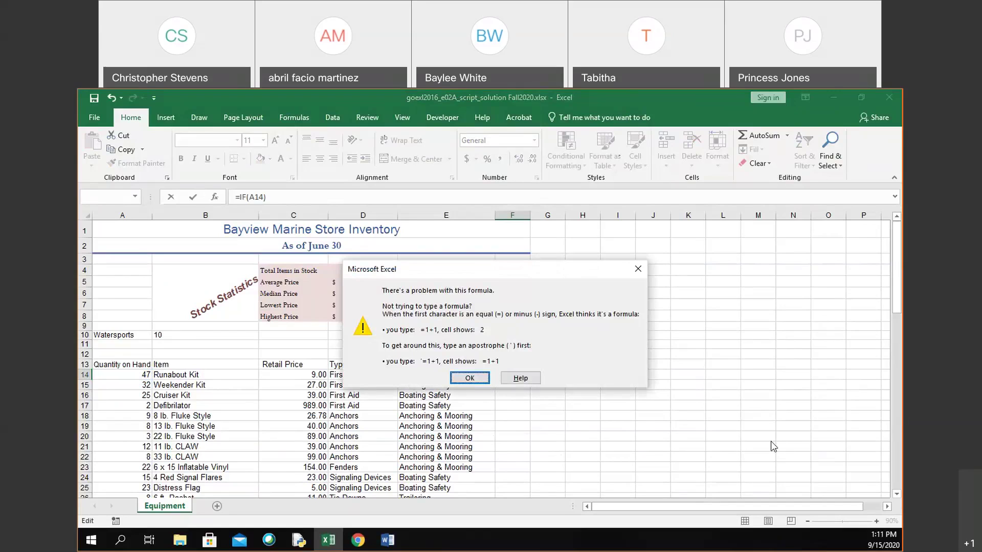
{"action": "left_click", "coordinate": [470, 379]}
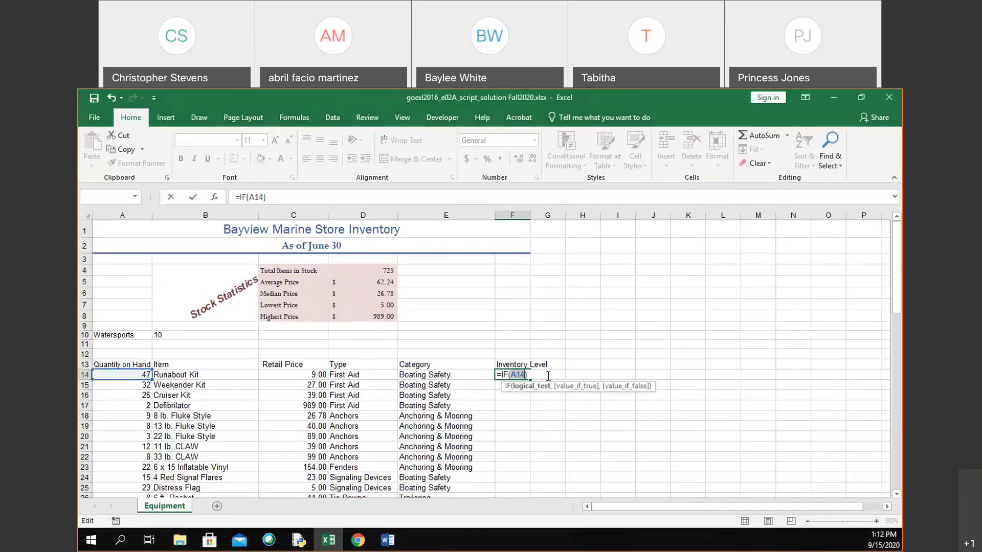
Erase the unfinished IF formula from F14 and keep the empty cell selected
{"action": "key", "text": "BackSpace"}
{"action": "key", "text": "BackSpace"}
{"action": "key", "text": "BackSpace"}
{"action": "key", "text": "BackSpace"}
{"action": "key", "text": "BackSpace"}
{"action": "key", "text": "BackSpace"}
{"action": "key", "text": "BackSpace"}
{"action": "key", "text": "BackSpace"}
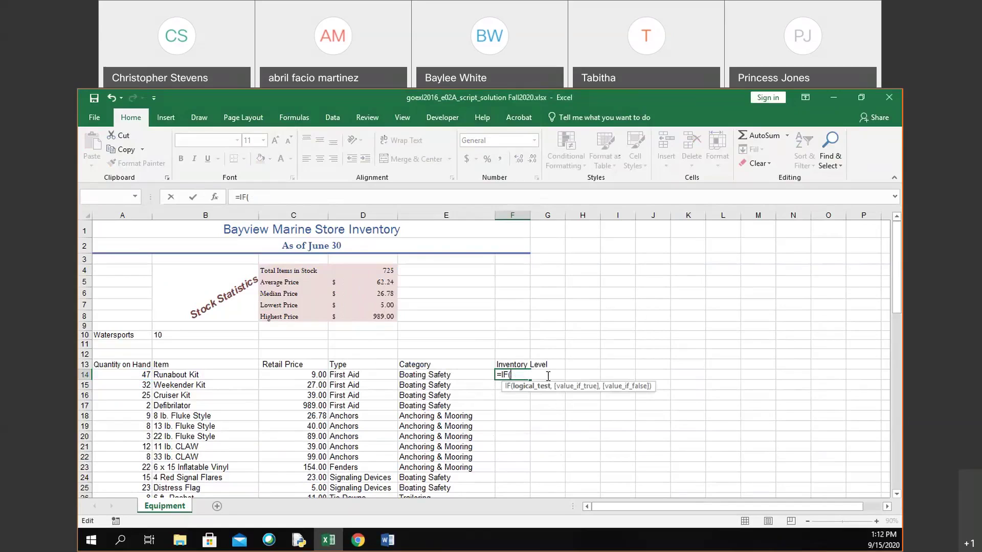
{"action": "key", "text": "Return"}
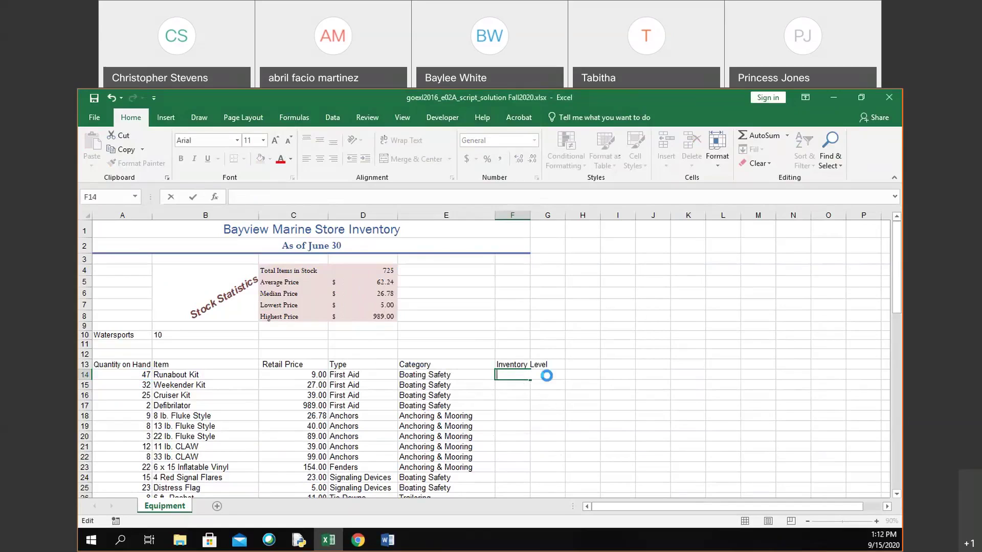
{"action": "key", "text": "Up"}
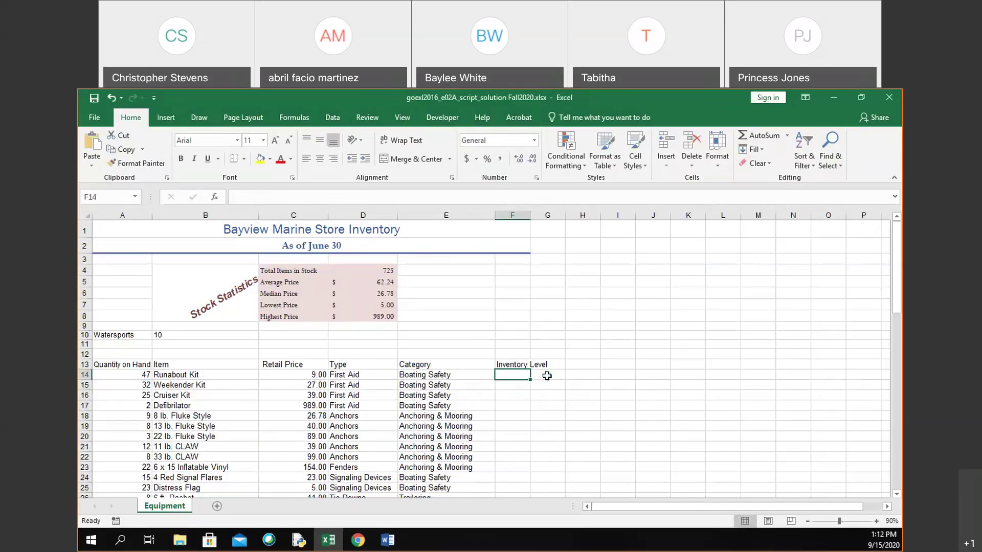
Enter a plain reference to A15 in F14 and clear the cell again
{"action": "type", "text": "="}
{"action": "left_click", "coordinate": [136, 381]}
{"action": "key", "text": "Return"}
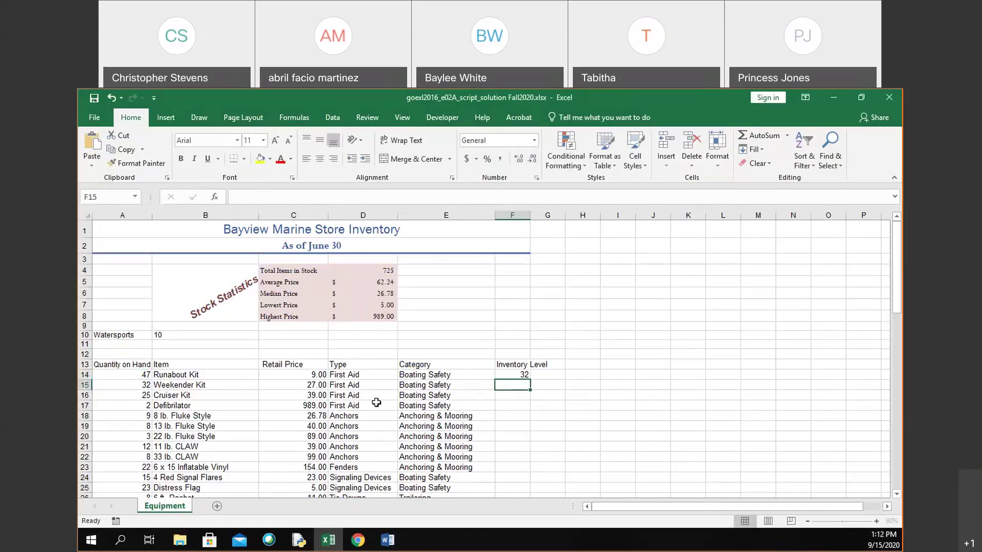
{"action": "left_click", "coordinate": [523, 373]}
{"action": "key", "text": "Delete"}
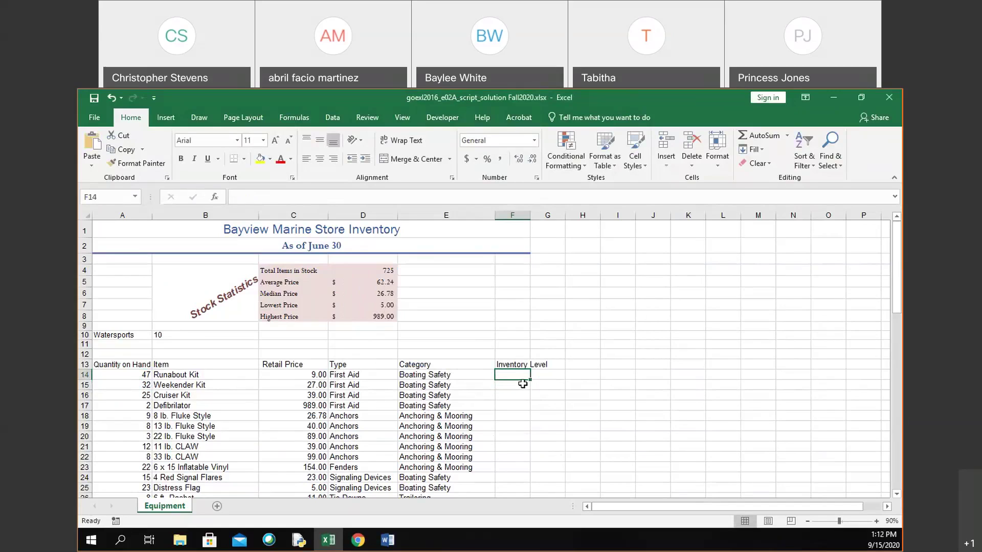
{"action": "type", "text": "=IF"}
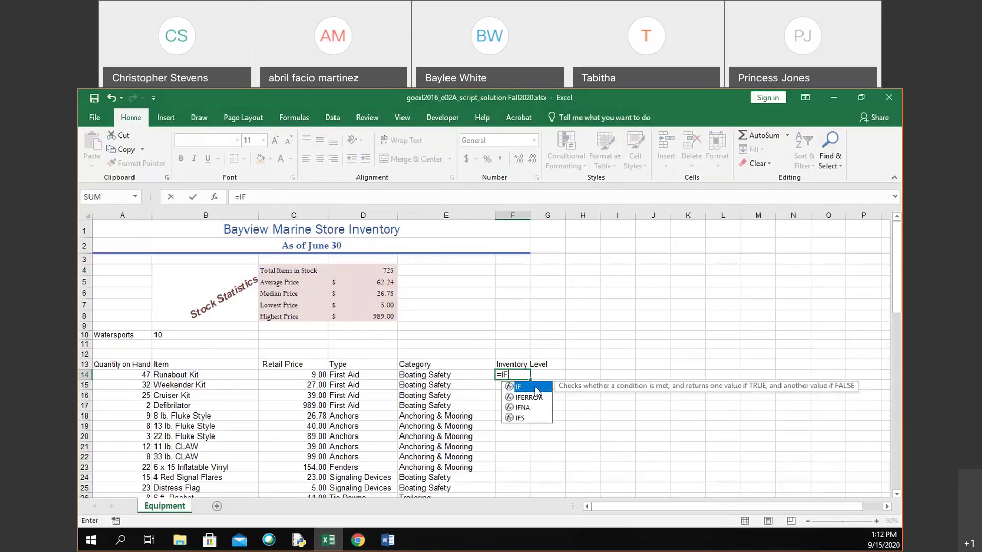
{"action": "double_click", "coordinate": [532, 387]}
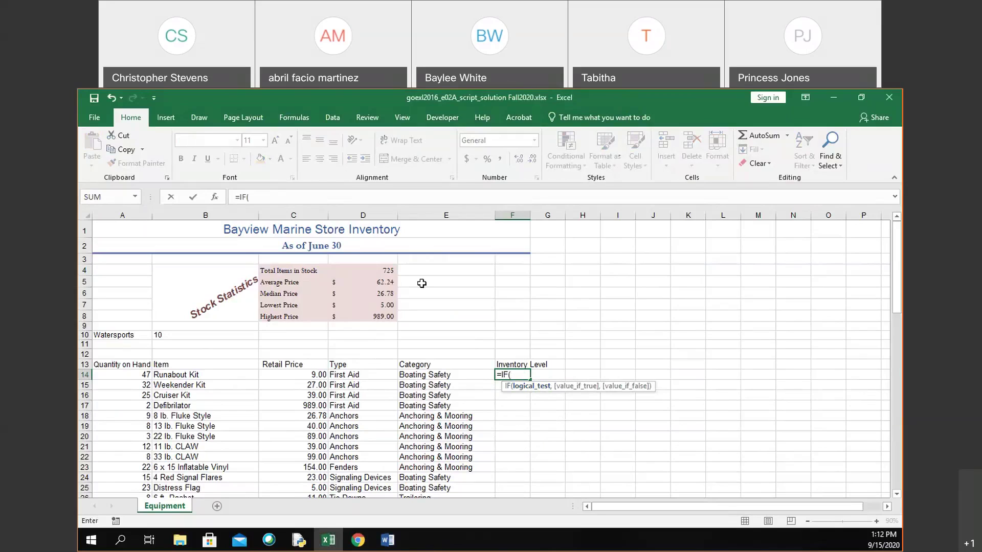
{"action": "key", "text": "Escape"}
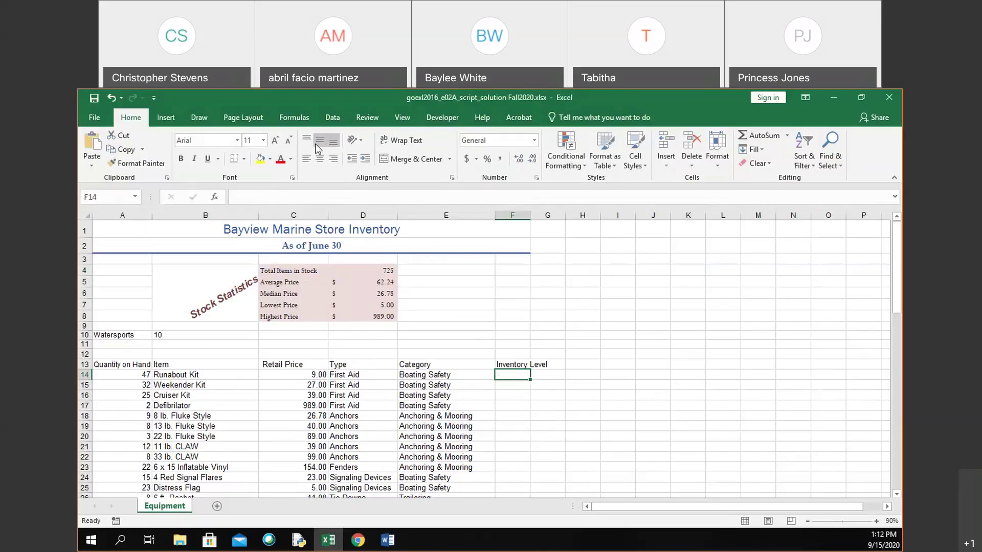
Insert the logical IF function in F14 with logical test A14<5, value if true Reorder and value if false OK
{"action": "left_click", "coordinate": [294, 118]}
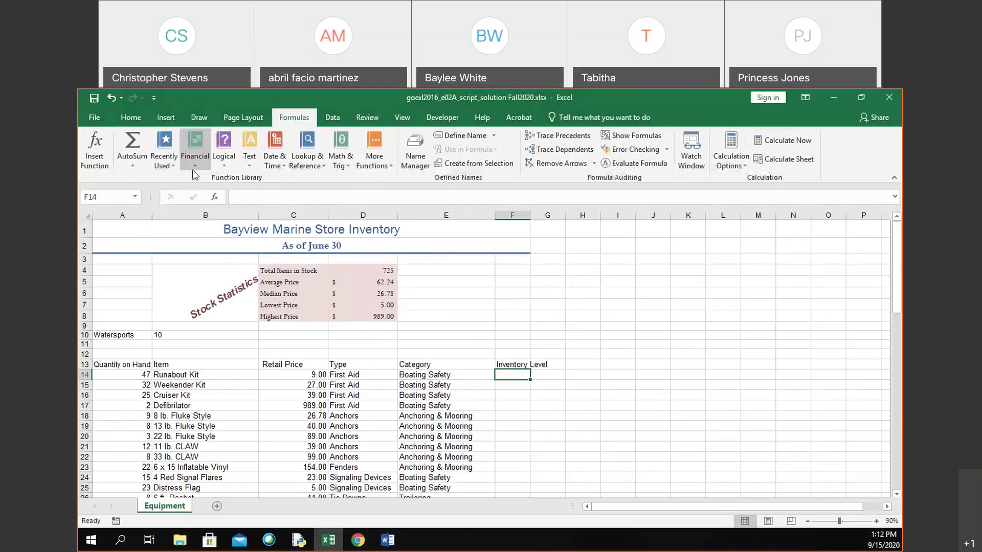
{"action": "left_click", "coordinate": [195, 153]}
{"action": "left_click", "coordinate": [225, 161]}
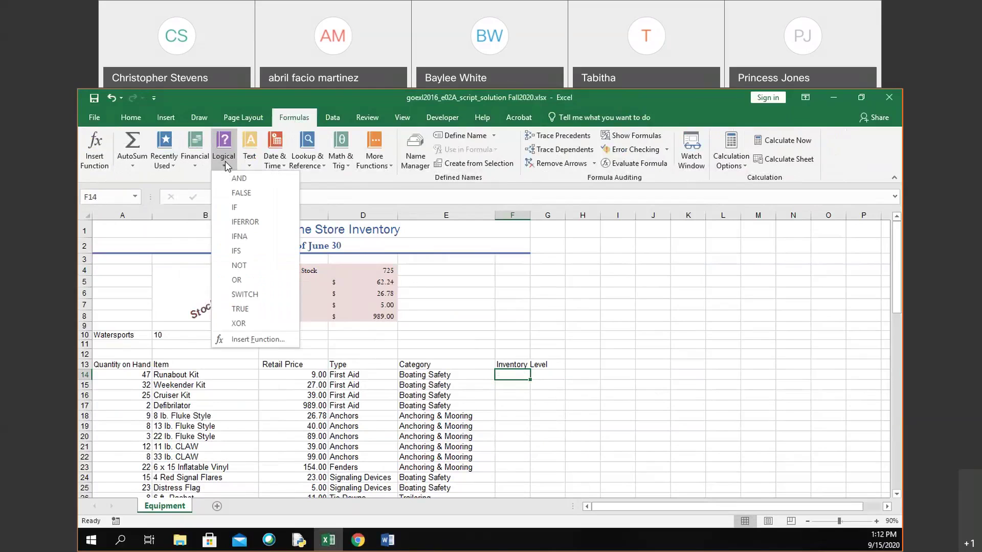
{"action": "left_click", "coordinate": [235, 207]}
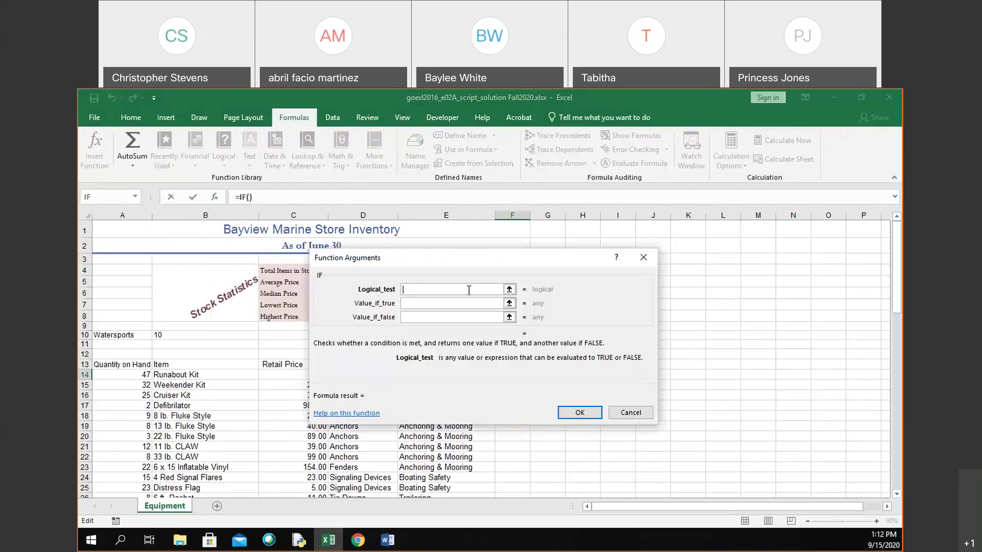
{"action": "type", "text": "a14<5"}
{"action": "left_click", "coordinate": [466, 305]}
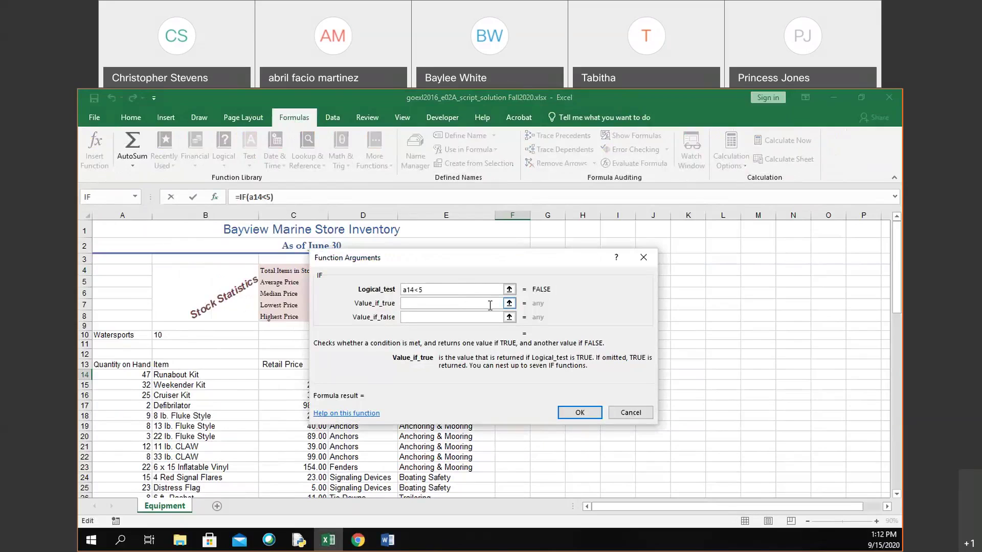
{"action": "type", "text": "Reorder"}
{"action": "left_click", "coordinate": [491, 317]}
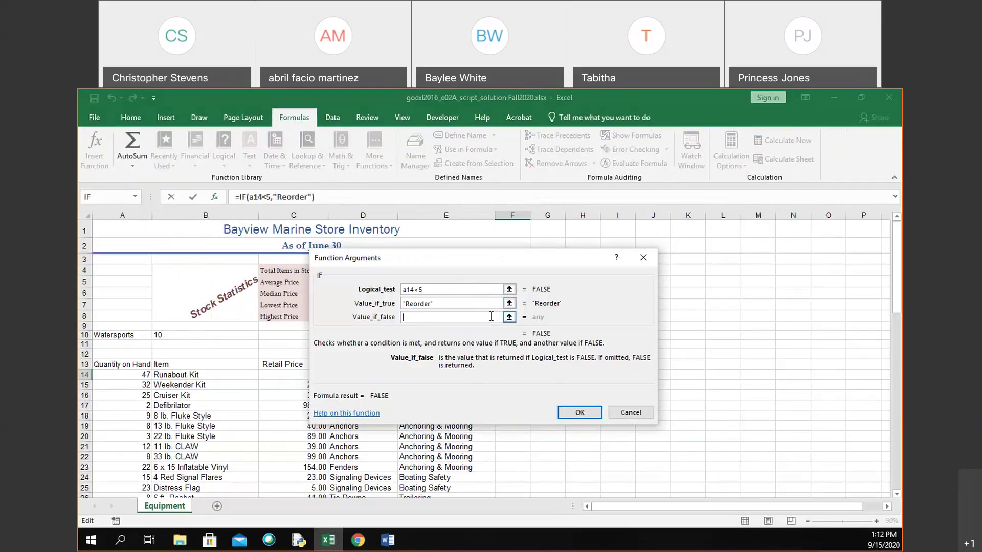
{"action": "type", "text": "OK"}
{"action": "left_click", "coordinate": [581, 415]}
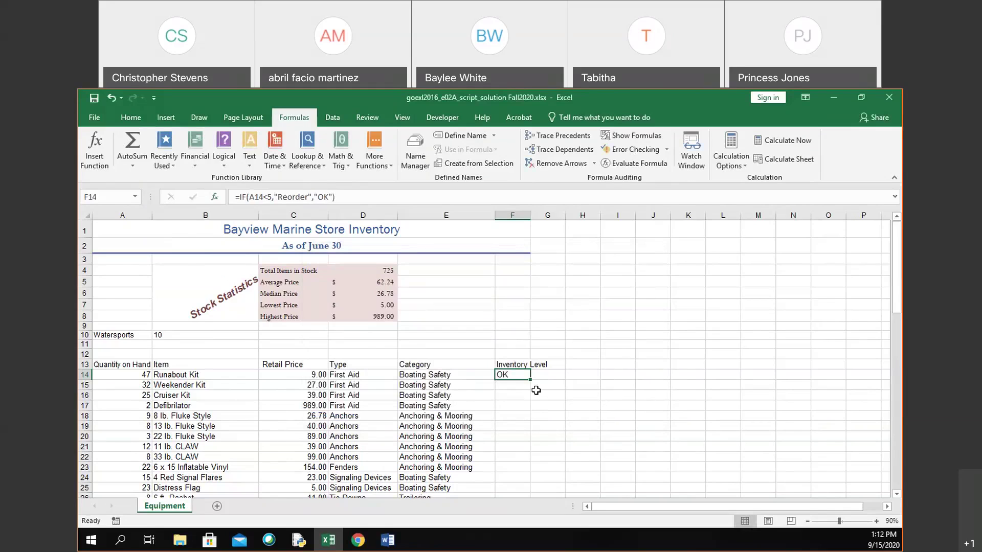
Review the IF formula in F14 and enter =IF(A15<5,"Reorder","OK") in F15
{"action": "double_click", "coordinate": [518, 376]}
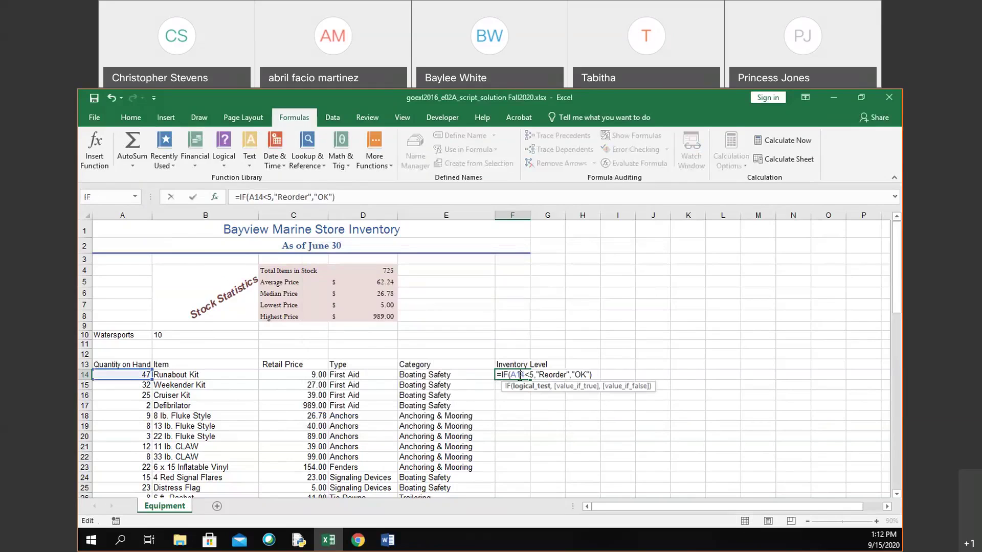
{"action": "left_click", "coordinate": [497, 395]}
{"action": "left_click", "coordinate": [508, 387]}
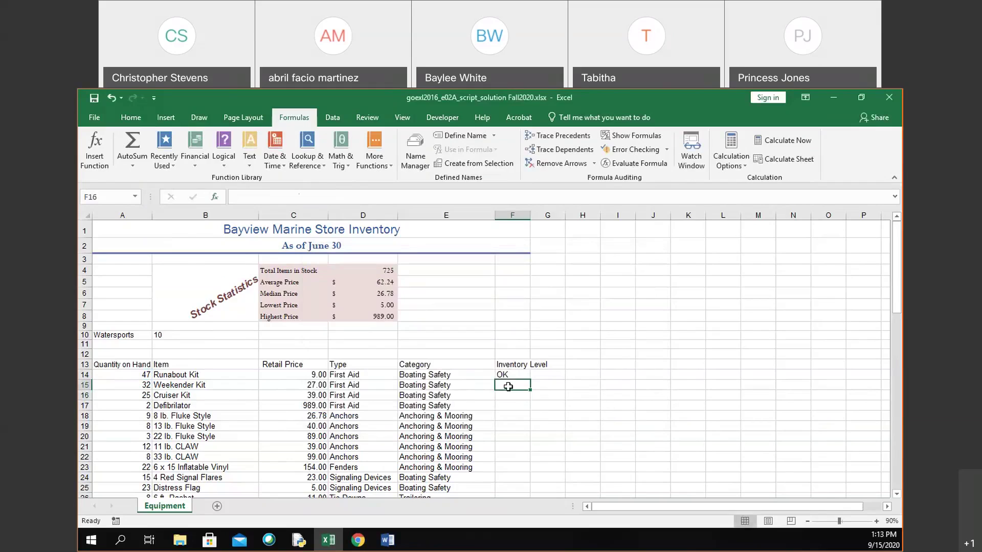
{"action": "type", "text": "=IF"}
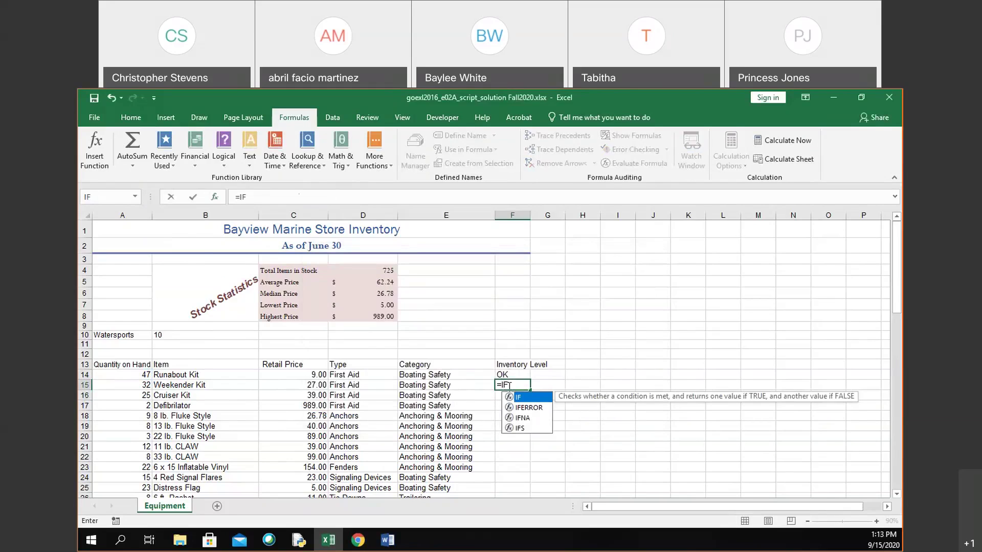
{"action": "type", "text": "("}
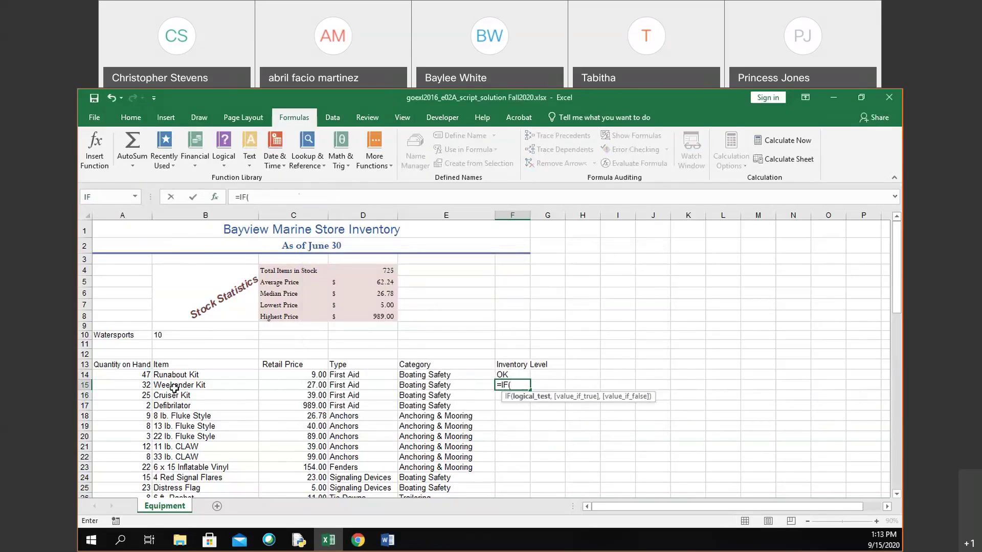
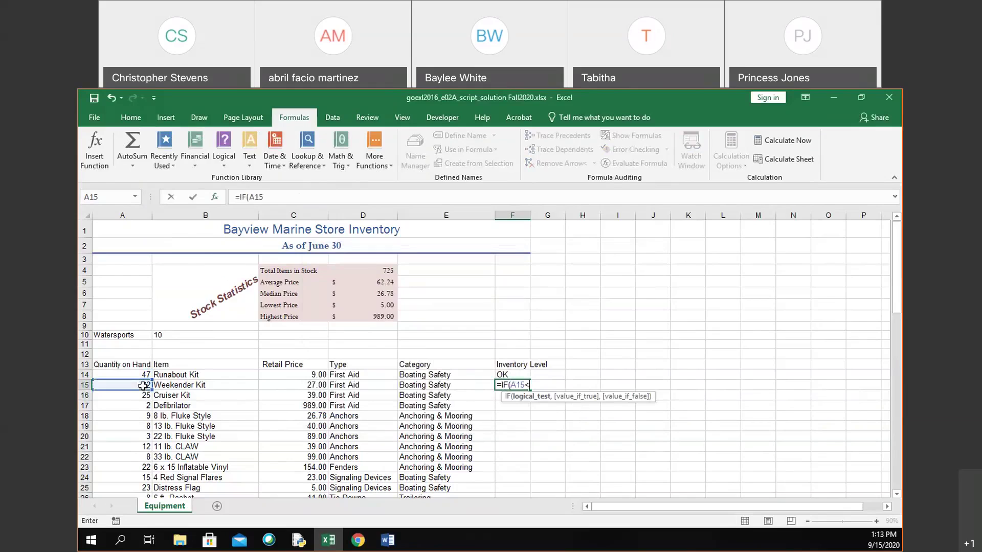
{"action": "type", "text": ","}
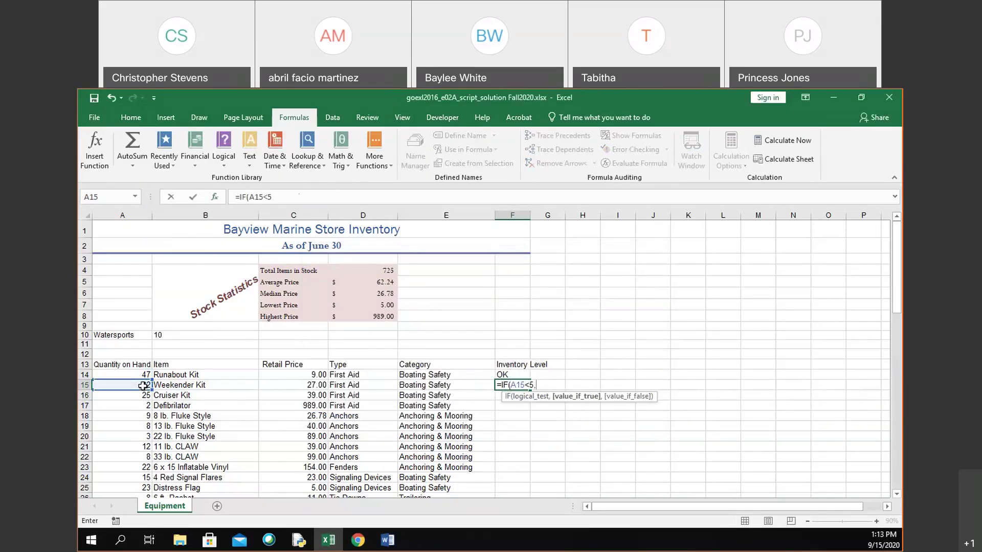
{"action": "type", "text": "\"Reorder\",\"OK\""}
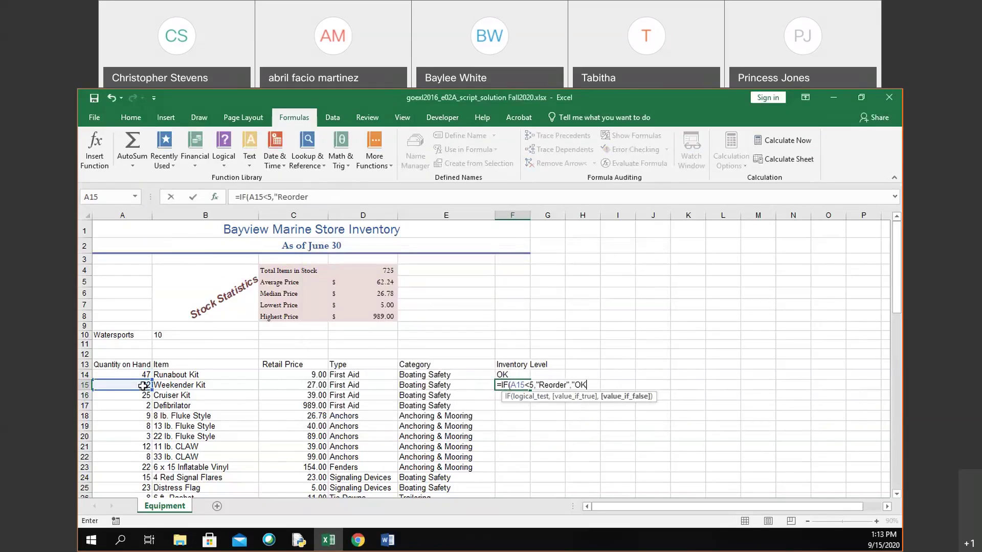
{"action": "key", "text": "Return"}
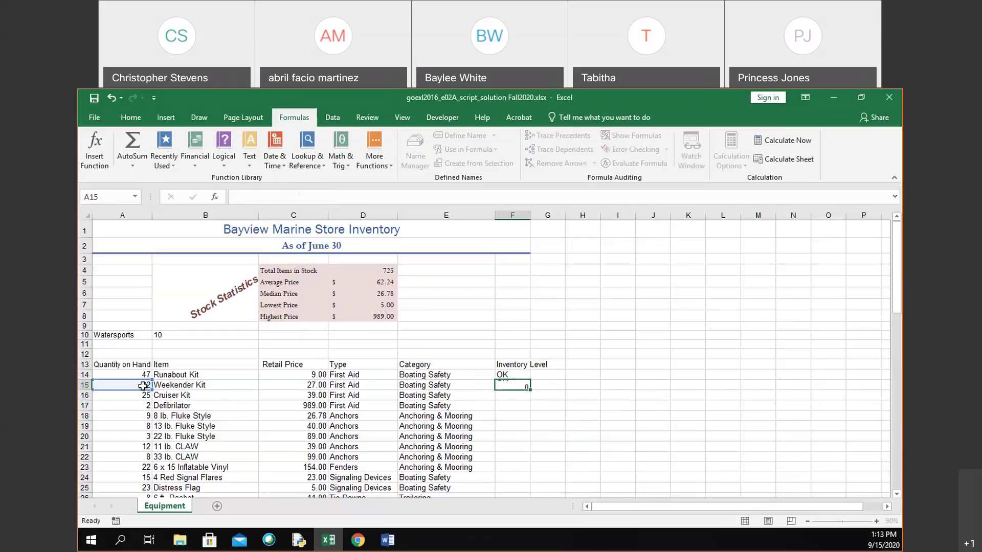
Compare the IF formulas in F14 and F15, and open the F14 formula to examine its arguments
{"action": "key", "text": "Up"}
{"action": "key", "text": "Up"}
{"action": "key", "text": "Up"}
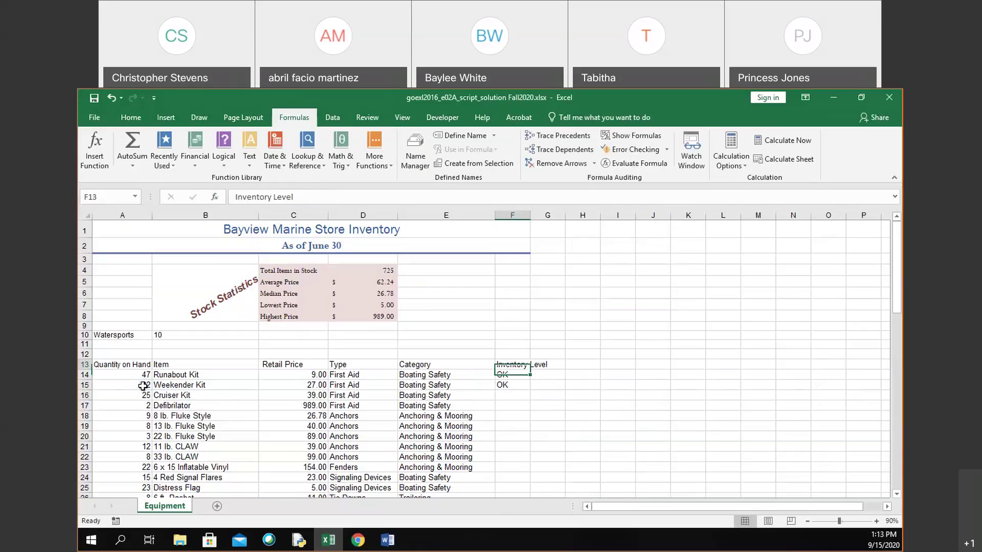
{"action": "key", "text": "Down"}
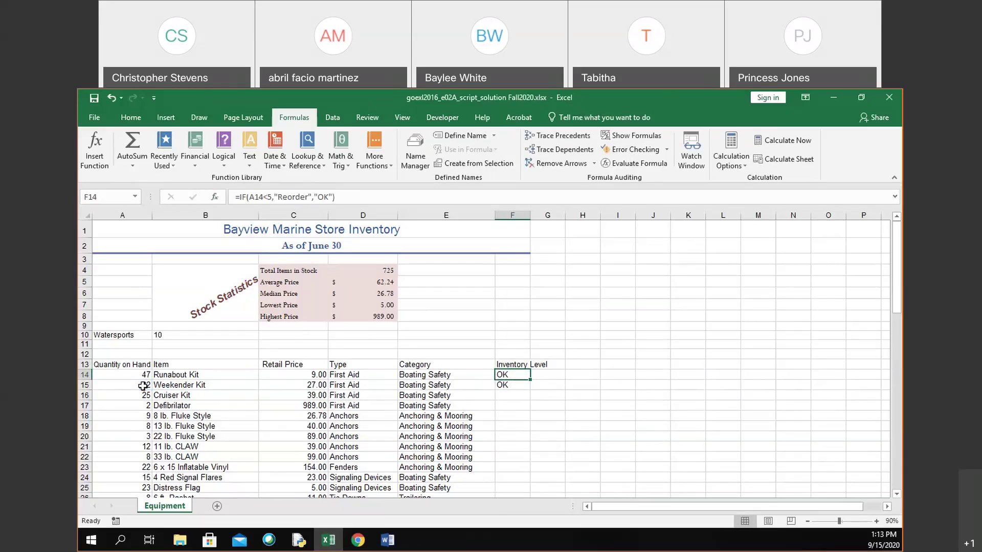
{"action": "key", "text": "Down"}
{"action": "key", "text": "Up"}
{"action": "left_click", "coordinate": [523, 382]}
{"action": "left_click", "coordinate": [525, 375]}
{"action": "key", "text": "Down"}
{"action": "key", "text": "Down"}
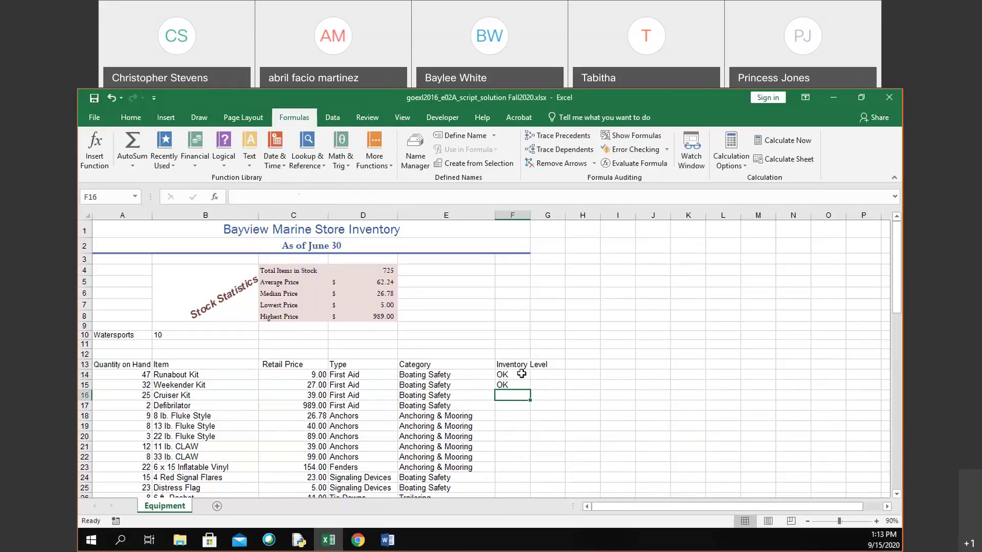
{"action": "left_click", "coordinate": [521, 379]}
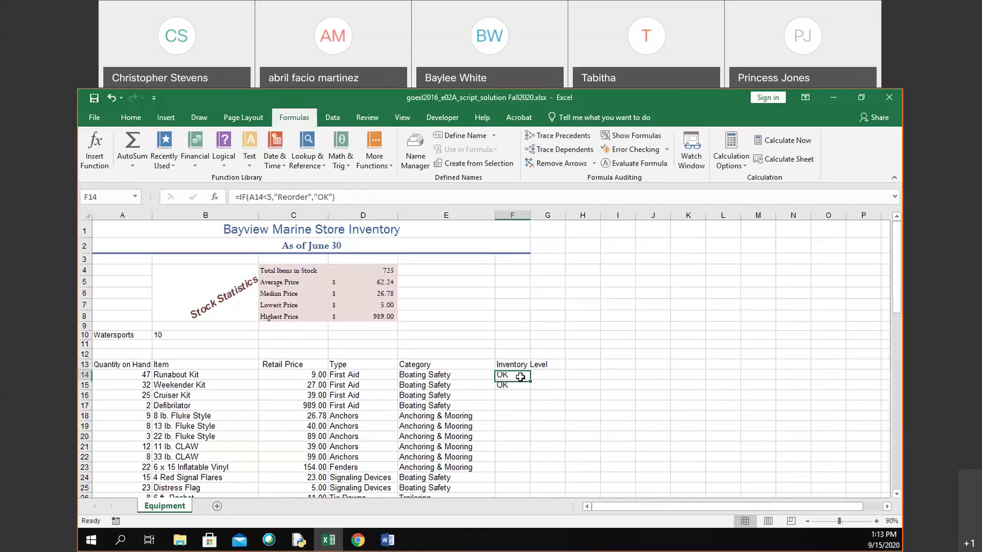
{"action": "double_click", "coordinate": [521, 377]}
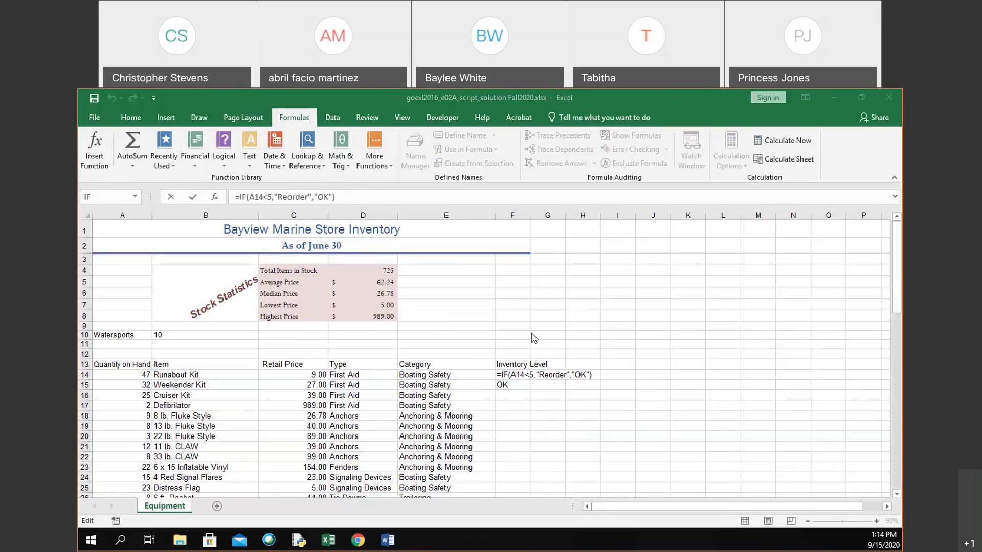
{"action": "left_click", "coordinate": [517, 376]}
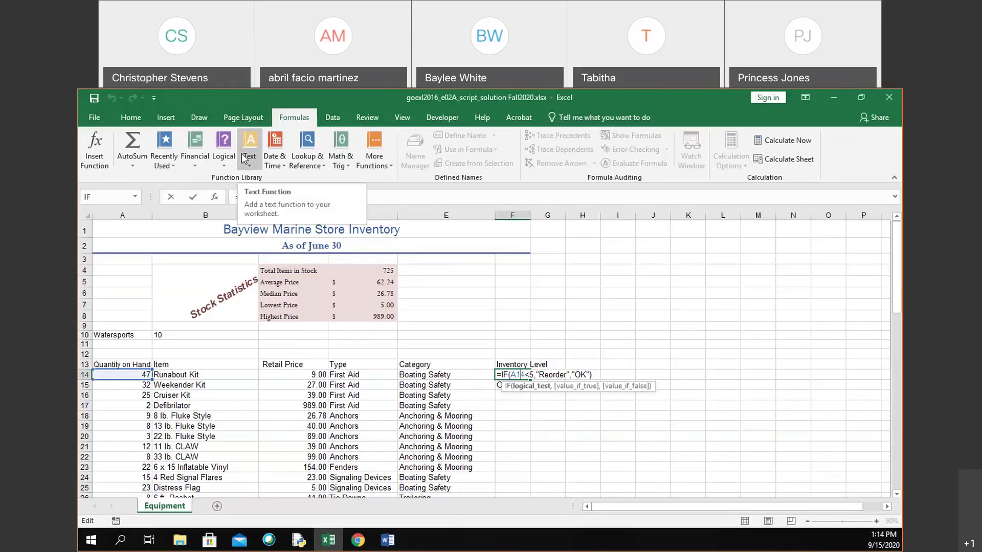
{"action": "key", "text": "Return"}
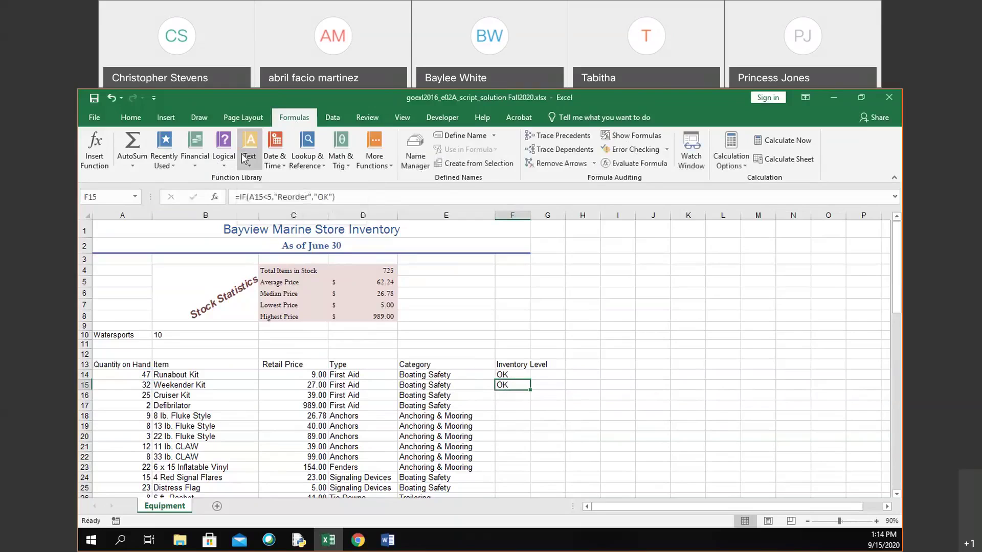
{"action": "left_click", "coordinate": [520, 374]}
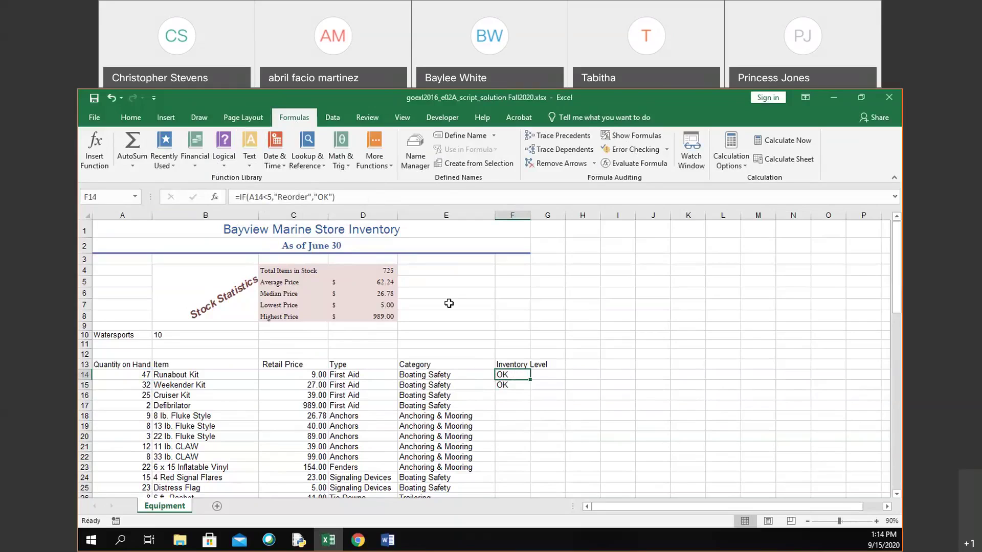
{"action": "left_click", "coordinate": [231, 165]}
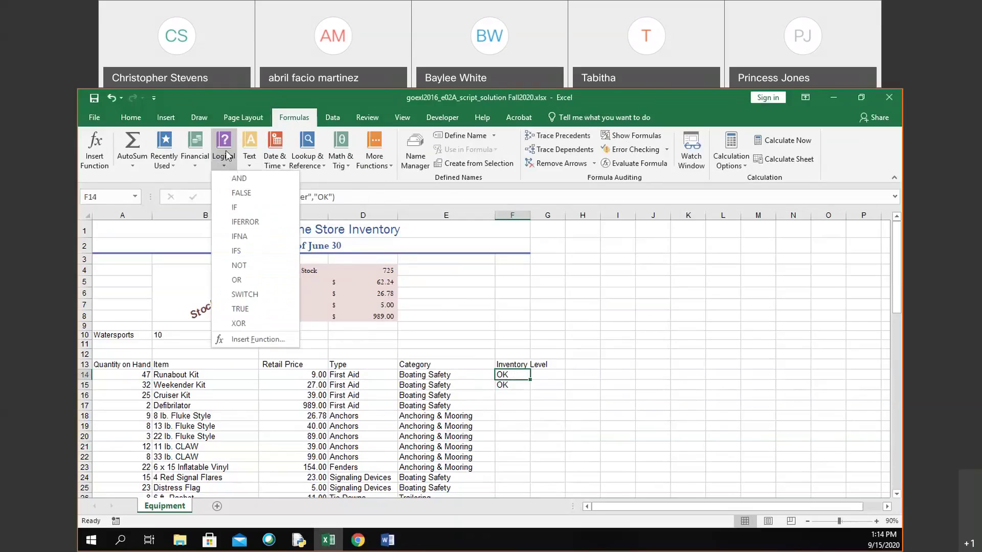
{"action": "left_click", "coordinate": [298, 118]}
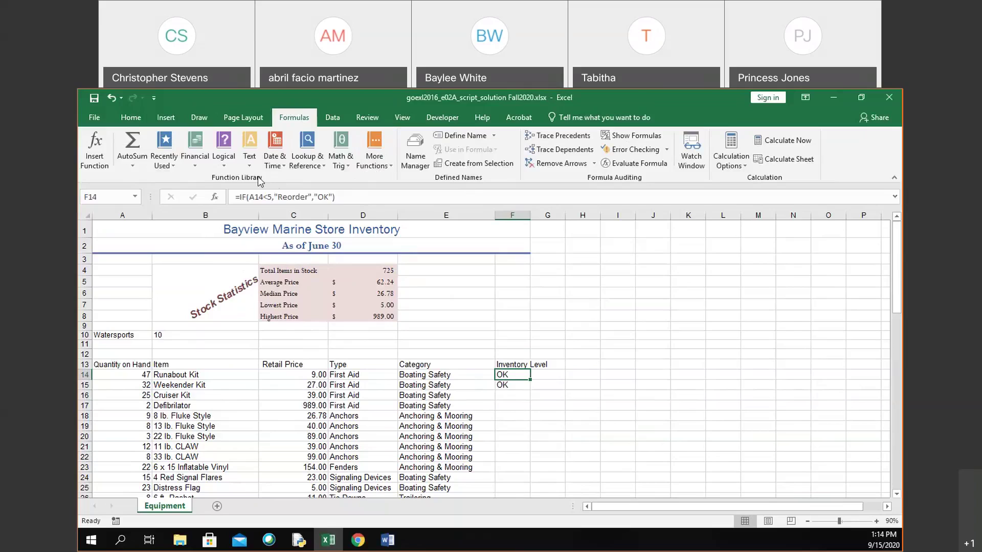
{"action": "left_click", "coordinate": [222, 159]}
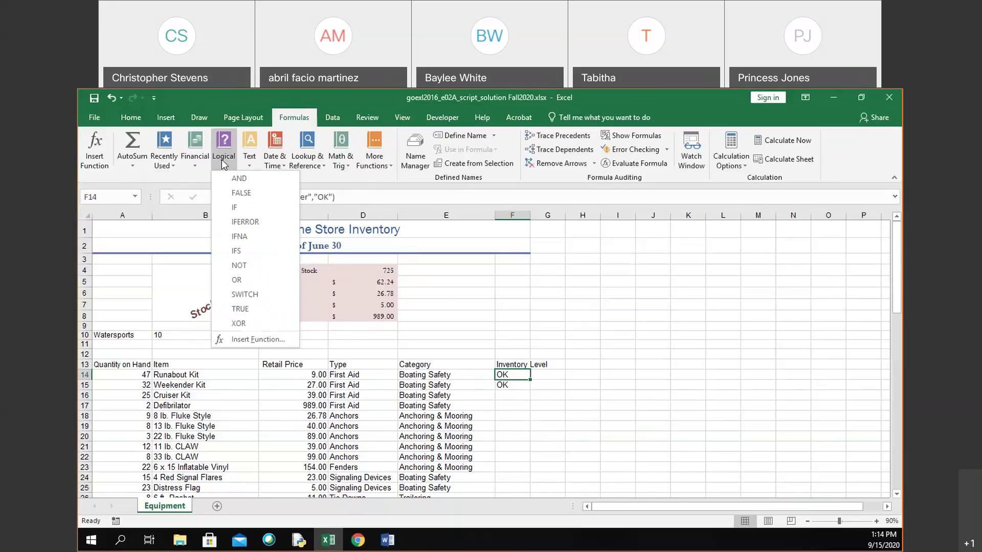
{"action": "left_click", "coordinate": [257, 210]}
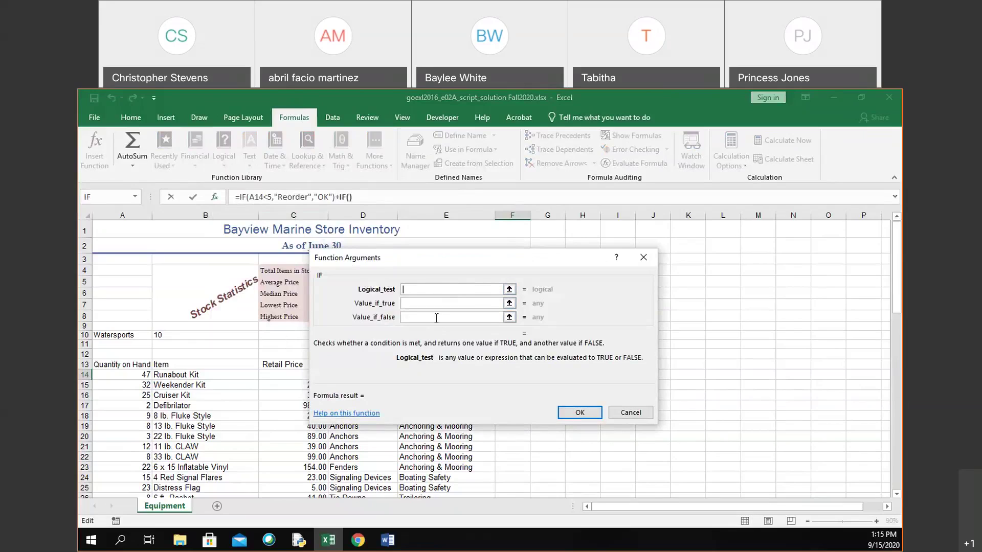
{"action": "left_click", "coordinate": [456, 290]}
{"action": "type", "text": "a14<5"}
{"action": "left_click", "coordinate": [488, 302]}
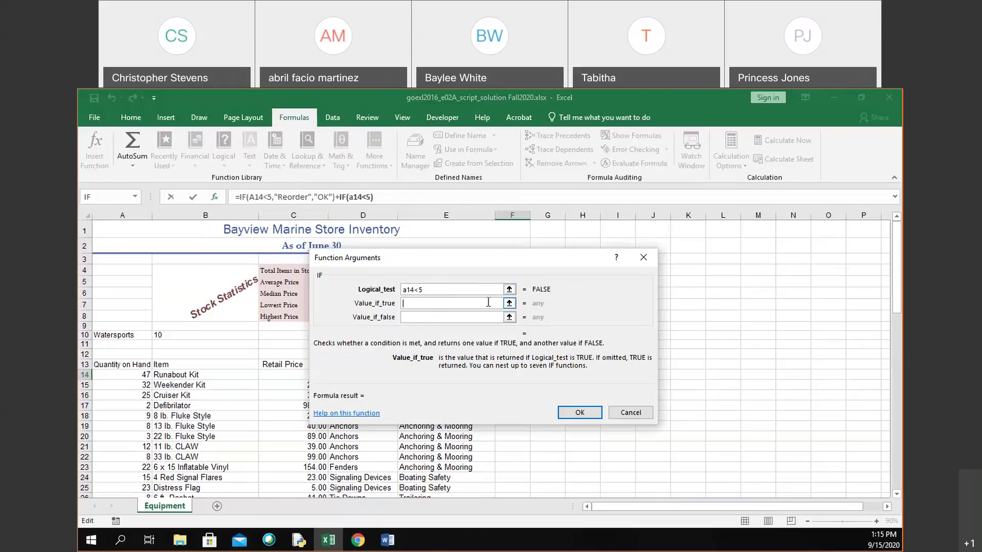
{"action": "type", "text": "Reorder"}
{"action": "key", "text": "Tab"}
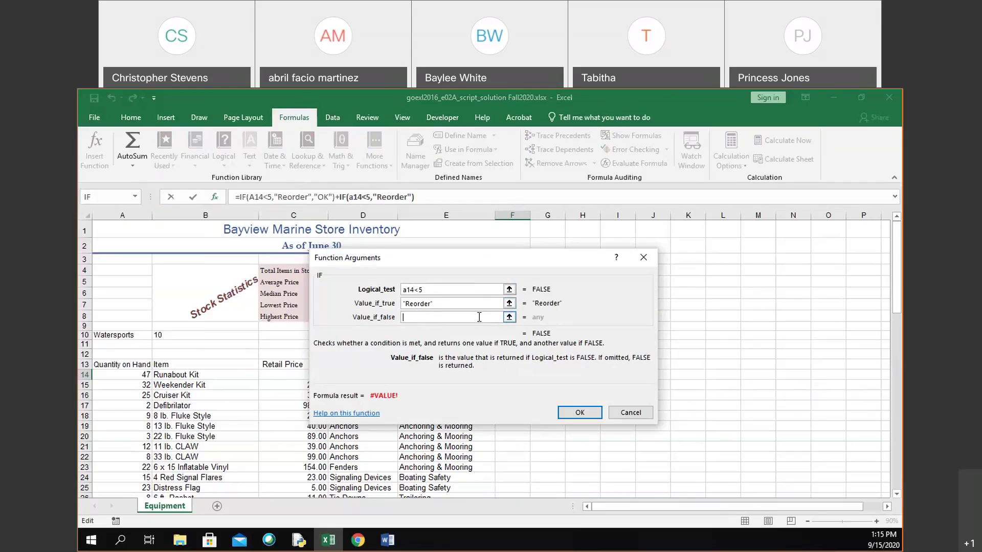
{"action": "type", "text": "OK"}
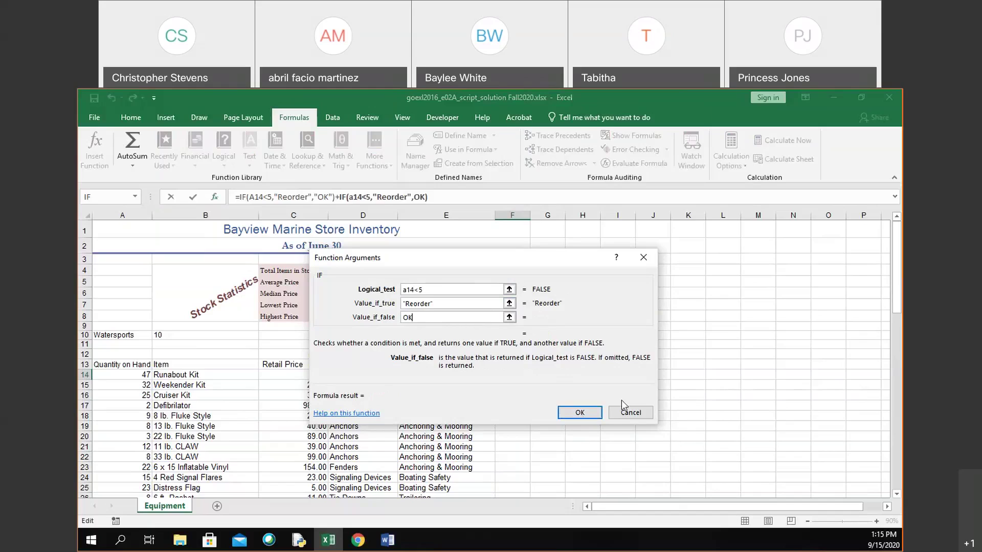
{"action": "left_click", "coordinate": [631, 412]}
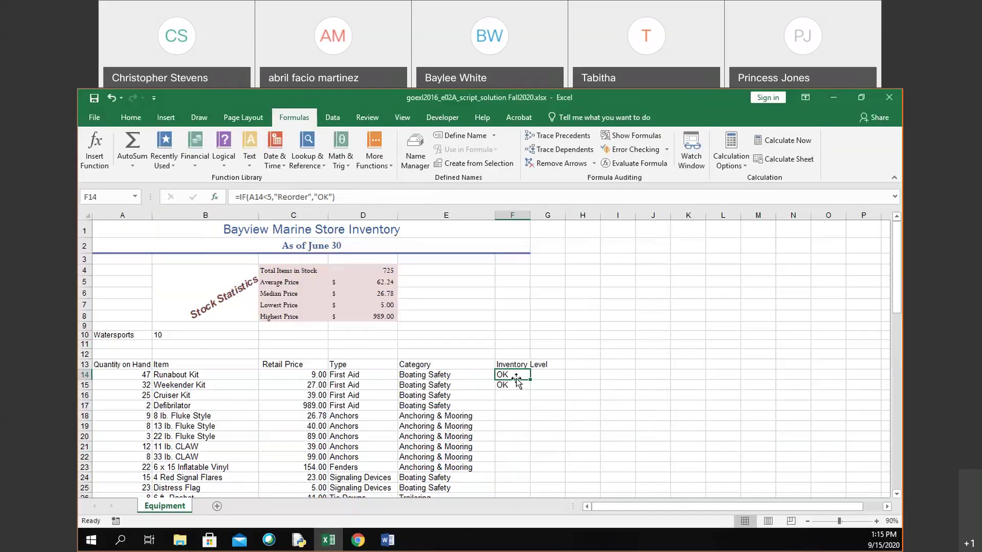
Fill the IF formula from F14 down the Inventory Level column through F78
{"action": "left_click", "coordinate": [341, 203]}
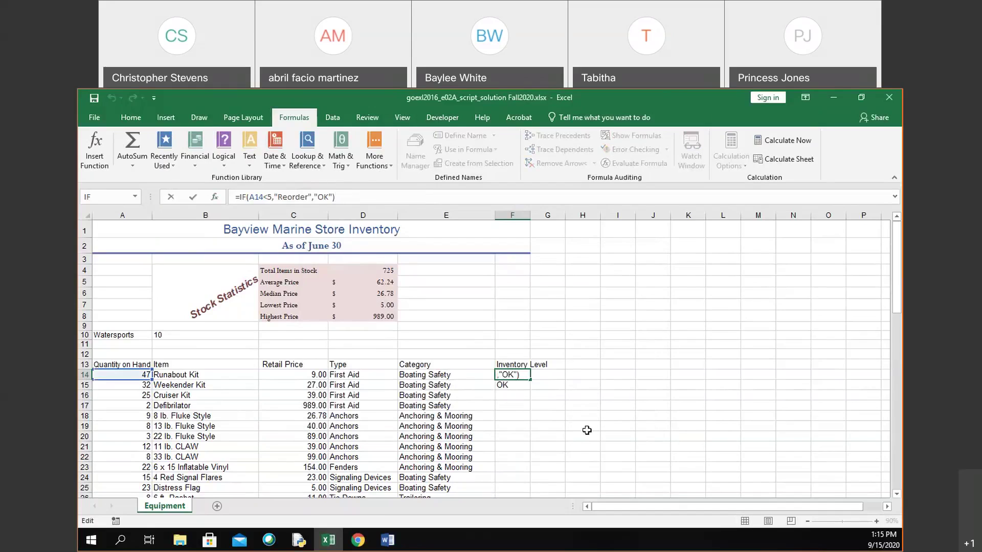
{"action": "left_click", "coordinate": [513, 388]}
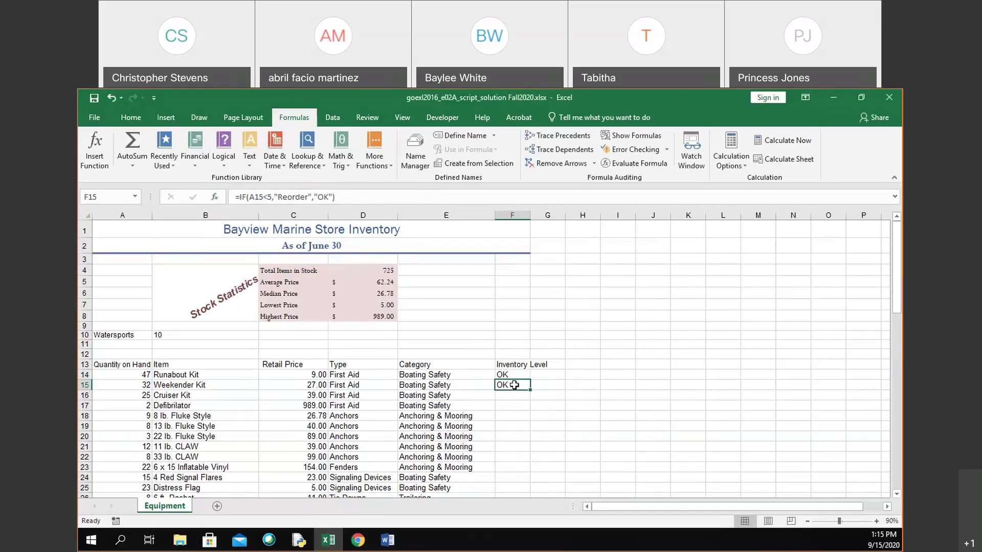
{"action": "left_click", "coordinate": [525, 375]}
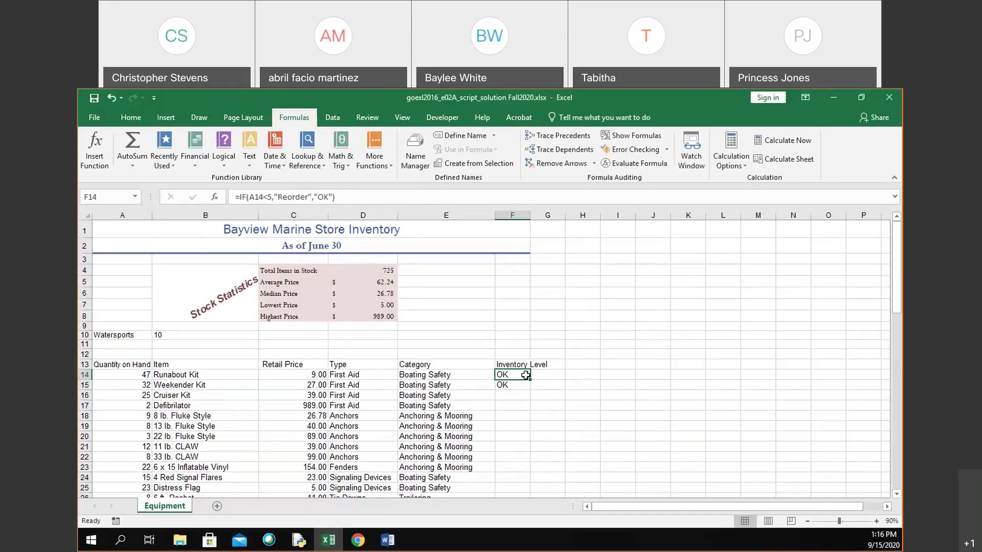
{"action": "left_click", "coordinate": [525, 394]}
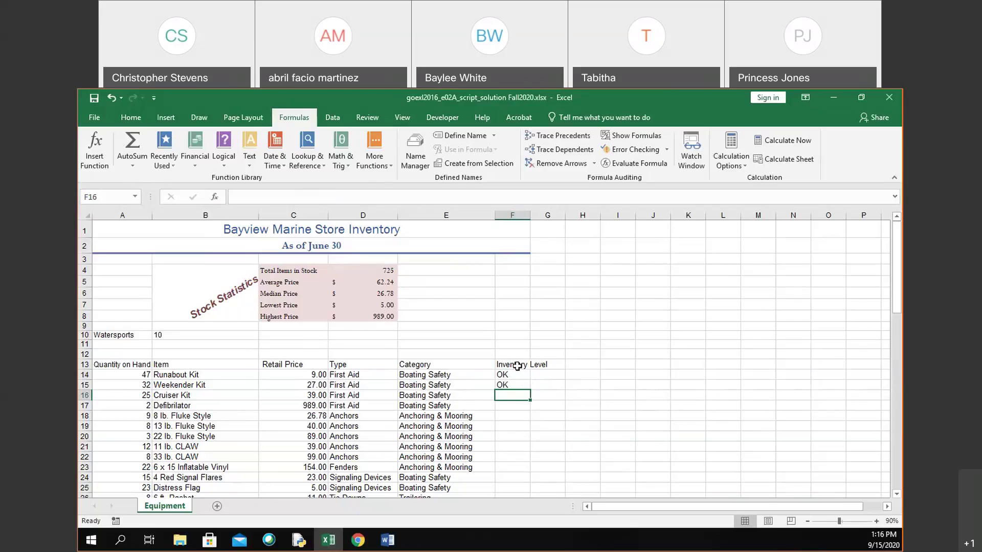
{"action": "left_click", "coordinate": [522, 377]}
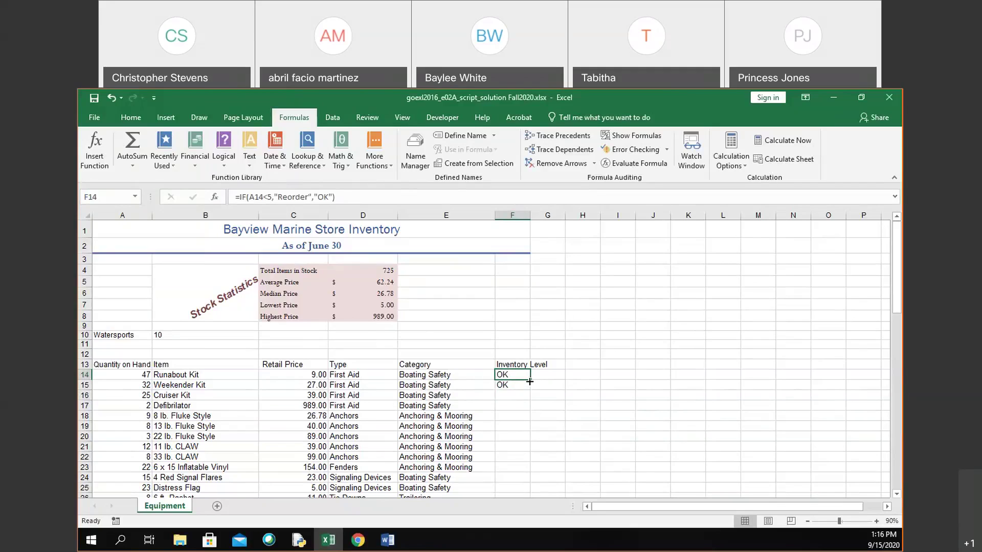
{"action": "left_click_drag", "start_coordinate": [531, 380], "coordinate": [532, 436]}
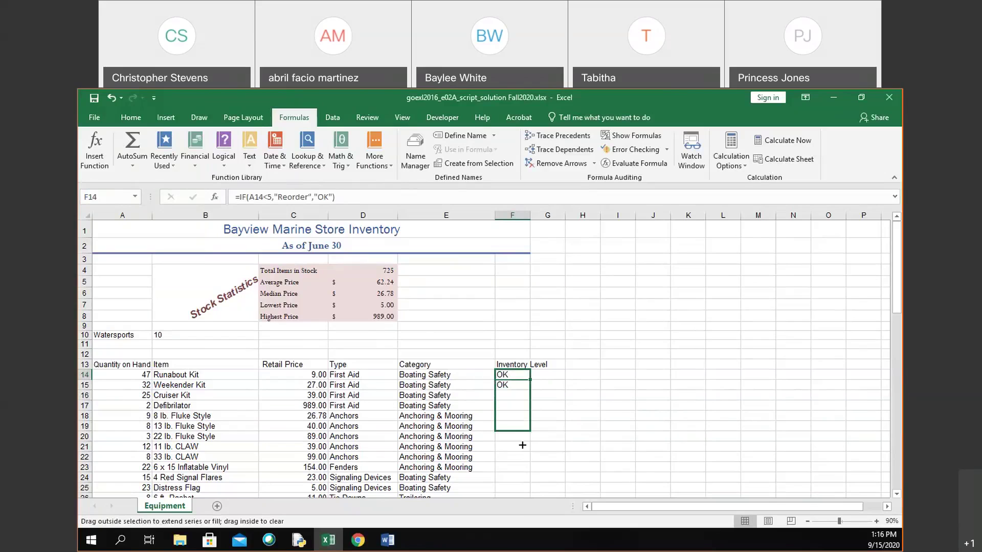
{"action": "left_click_drag", "start_coordinate": [522, 445], "coordinate": [513, 393]}
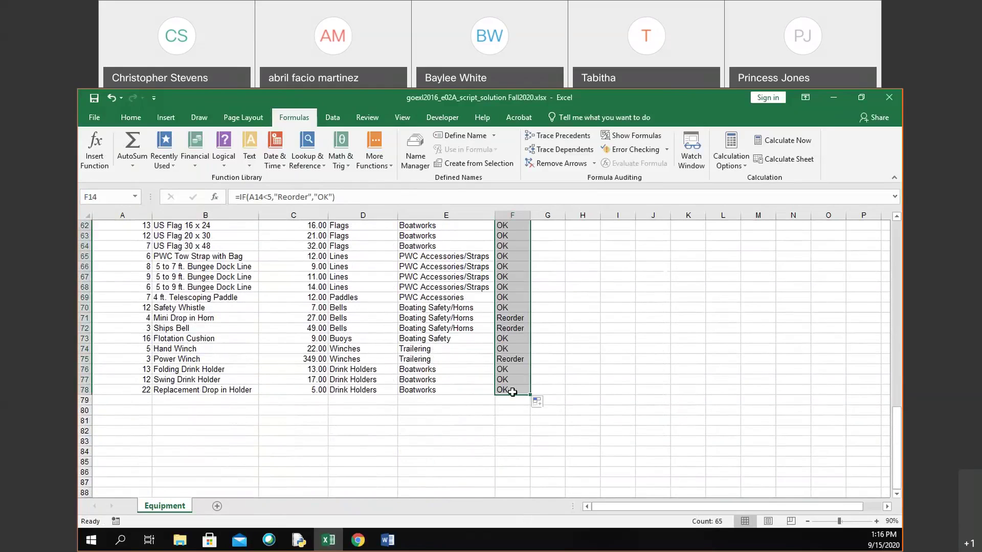
{"action": "scroll", "coordinate": [513, 392], "scroll_direction": "up", "scroll_amount": 4}
{"action": "scroll", "coordinate": [513, 392], "scroll_direction": "up", "scroll_amount": 6}
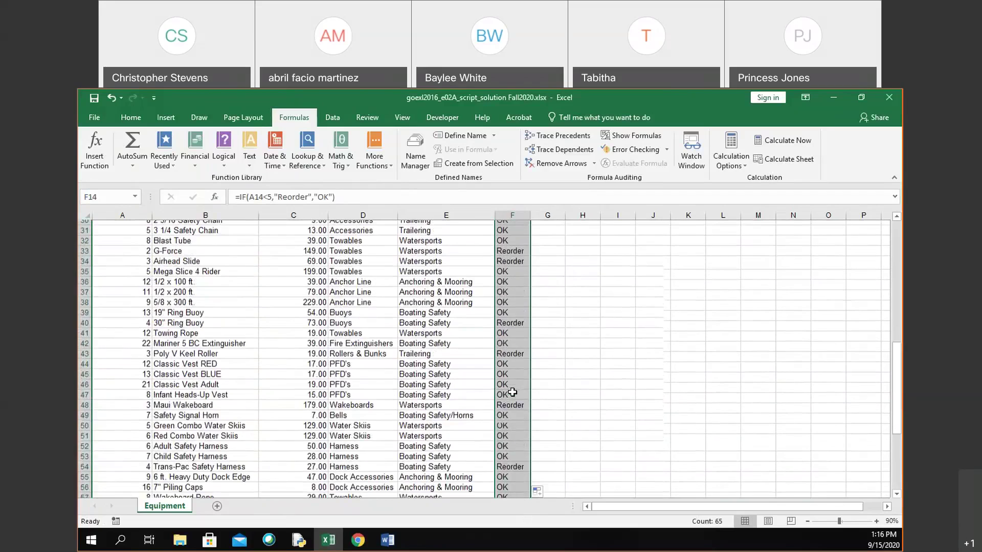
{"action": "scroll", "coordinate": [513, 392], "scroll_direction": "up", "scroll_amount": 8}
{"action": "left_click", "coordinate": [542, 296]}
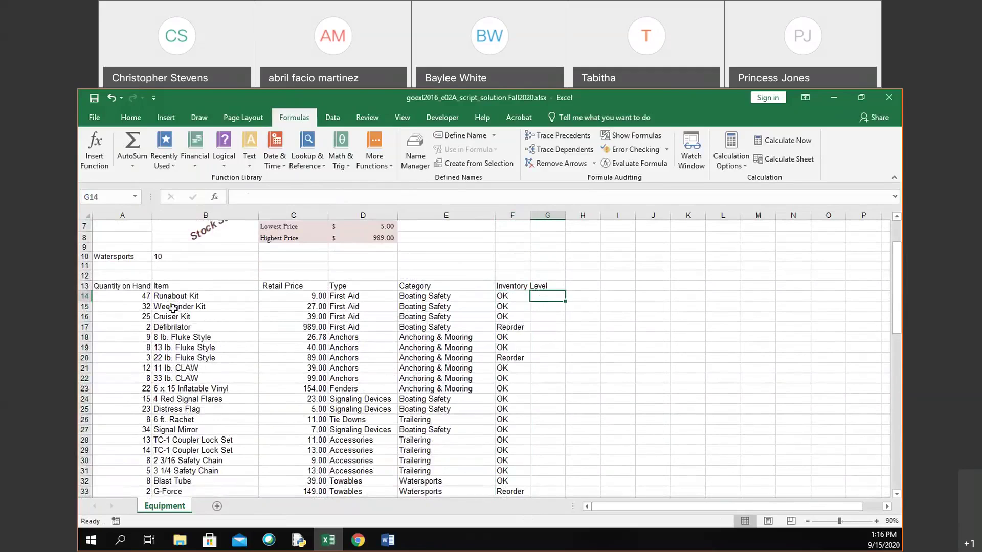
Set the Runabout Kit's quantity on hand in A14 to 3 to test its IF formula, and undo the change
{"action": "left_click", "coordinate": [142, 300]}
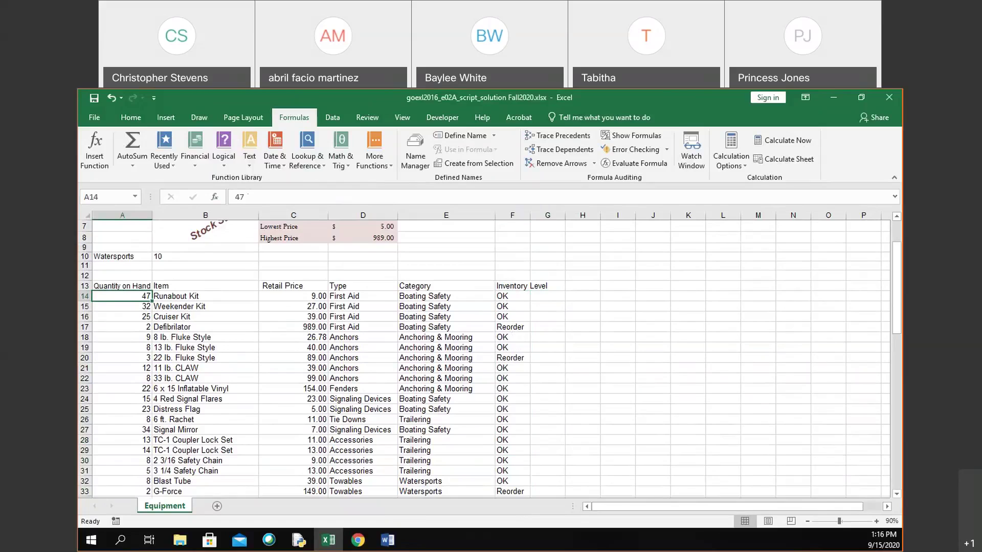
{"action": "type", "text": "3"}
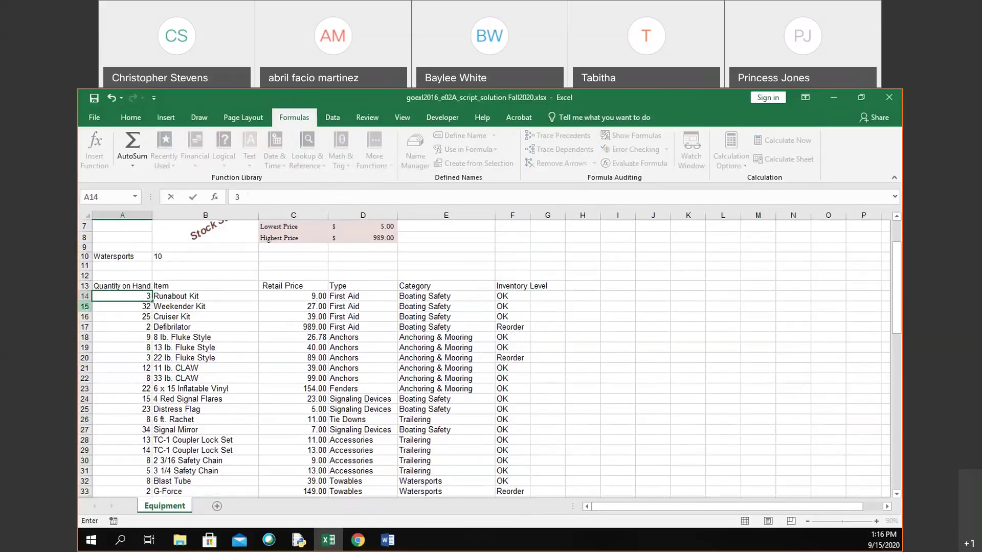
{"action": "key", "text": "Return"}
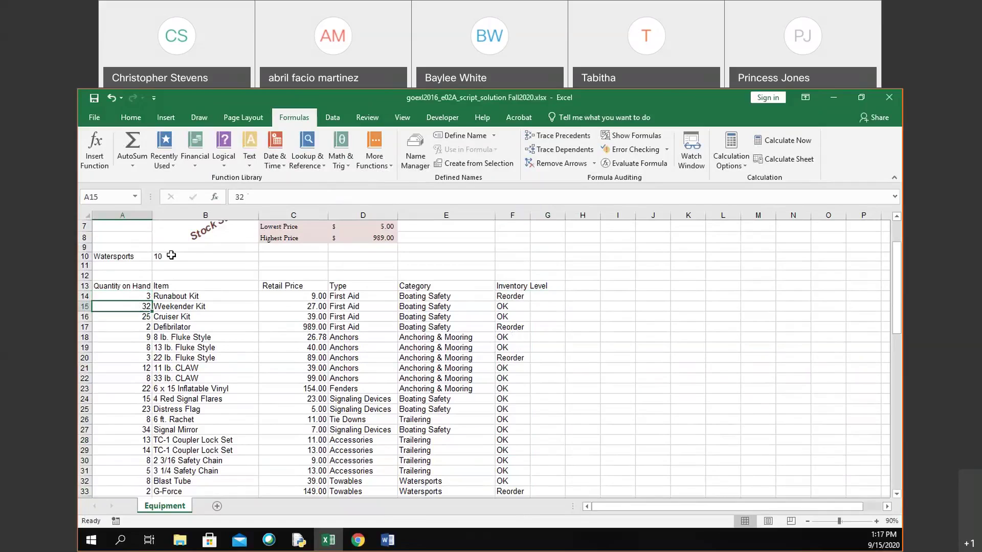
{"action": "left_click", "coordinate": [128, 297]}
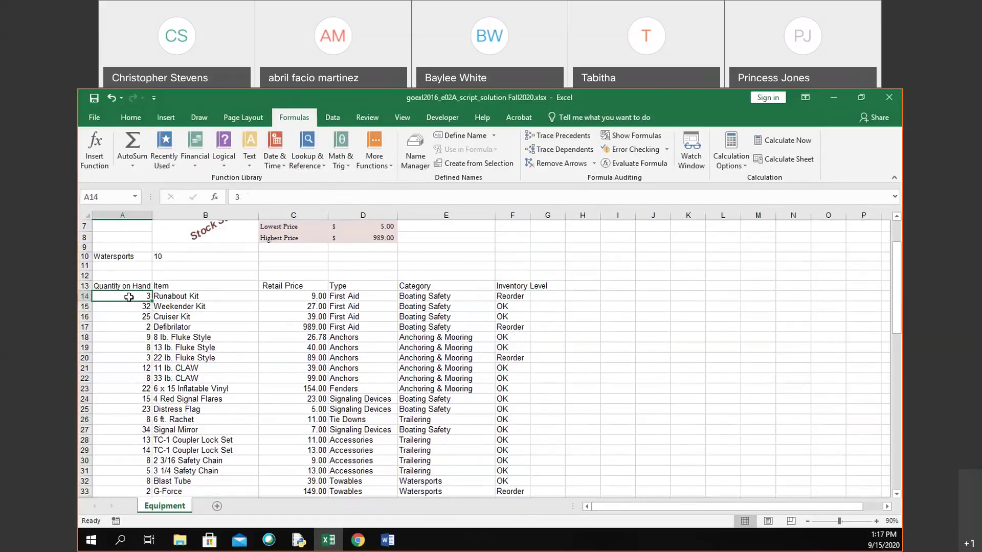
{"action": "key", "text": "ctrl+z"}
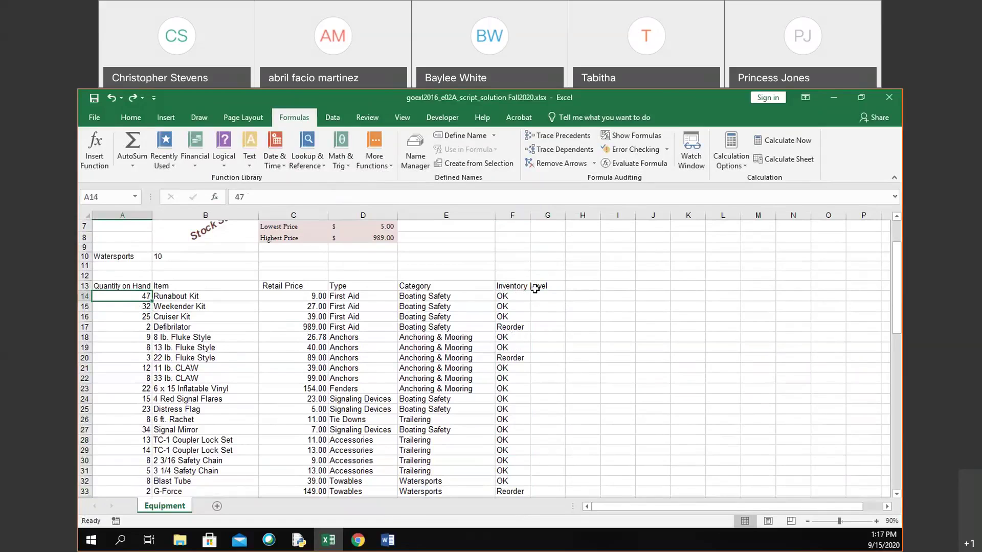
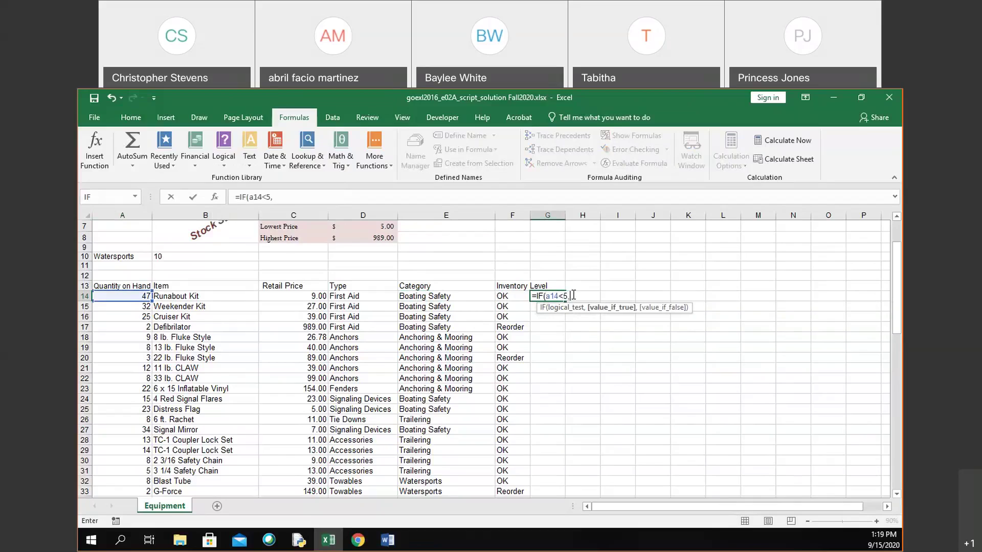
Enter the formula =IF(A14<5,"Reorder","OK") manually in G14
{"action": "type", "text": "der,\""}
{"action": "key", "text": "BackSpace"}
{"action": "key", "text": "BackSpace"}
{"action": "type", "text": "\",\"OK\""}
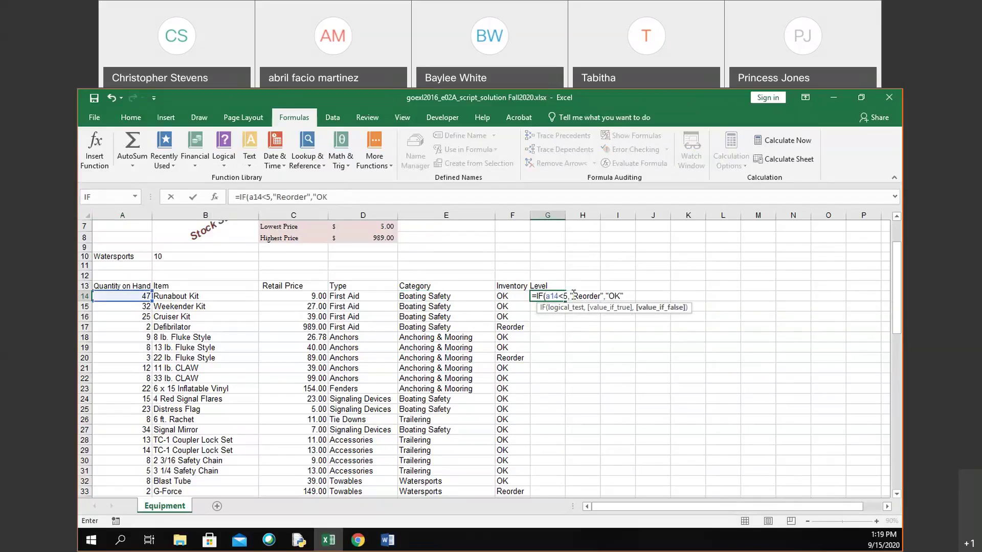
{"action": "type", "text": ")"}
{"action": "key", "text": "Return"}
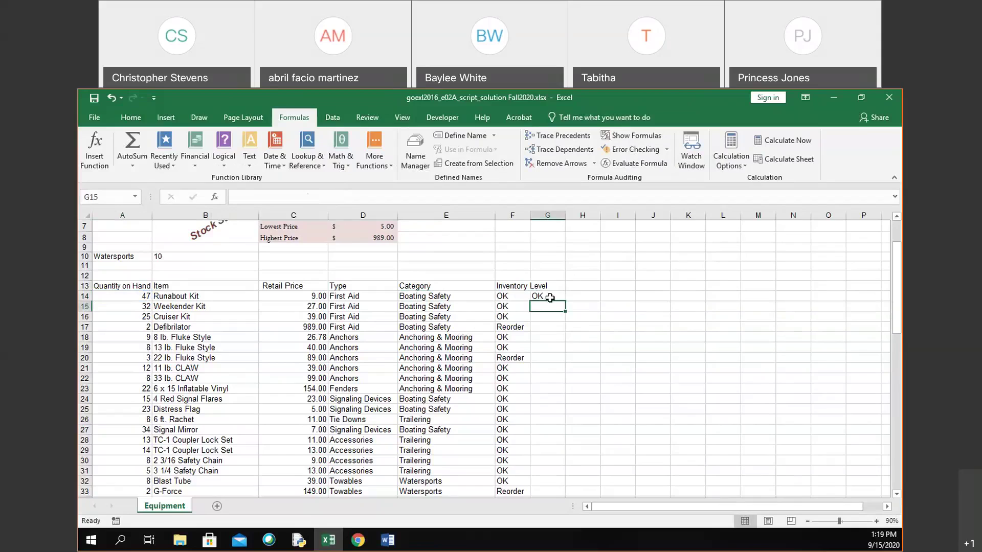
Review the arguments of the IF formula in G14 and clear the cell
{"action": "left_click", "coordinate": [552, 297]}
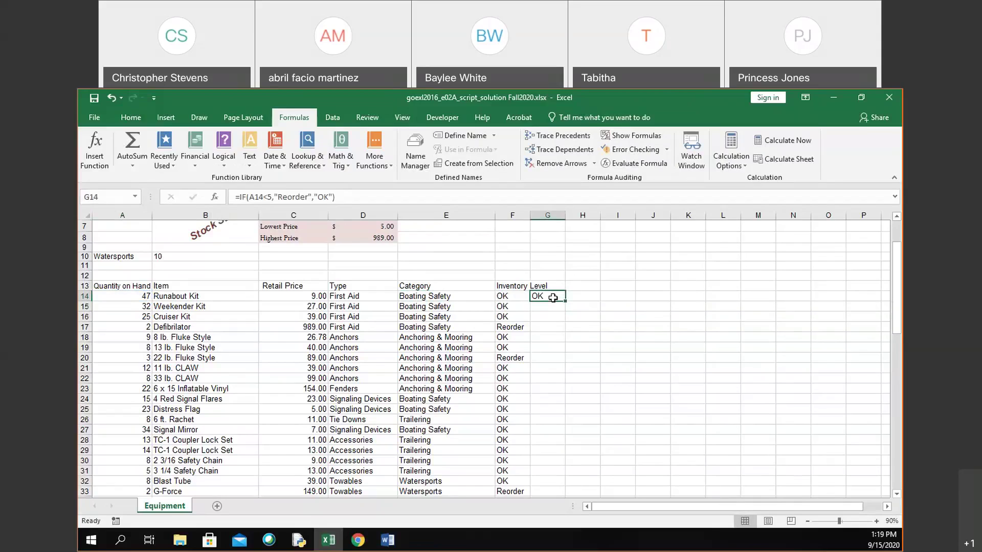
{"action": "double_click", "coordinate": [553, 298]}
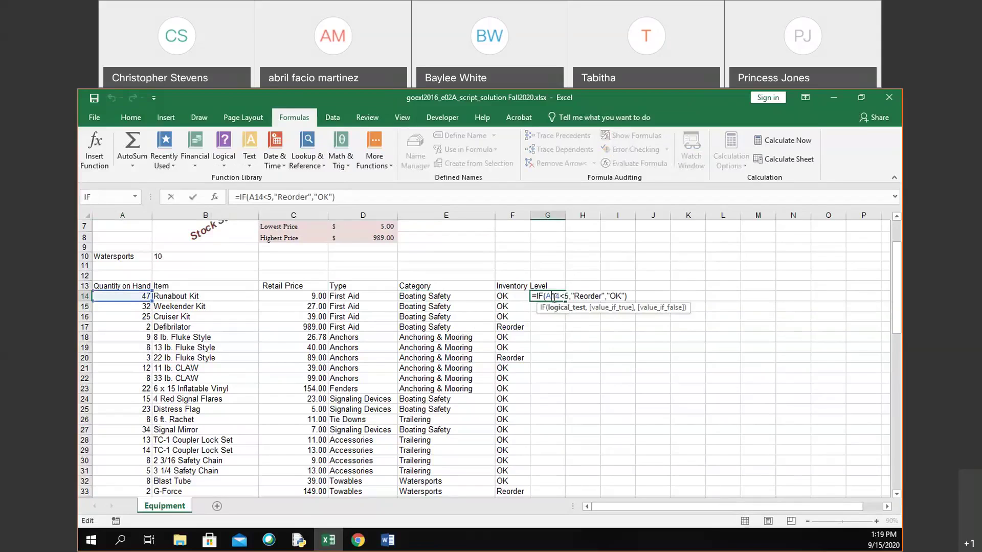
{"action": "left_click", "coordinate": [544, 322]}
{"action": "left_click", "coordinate": [560, 296]}
{"action": "key", "text": "Delete"}
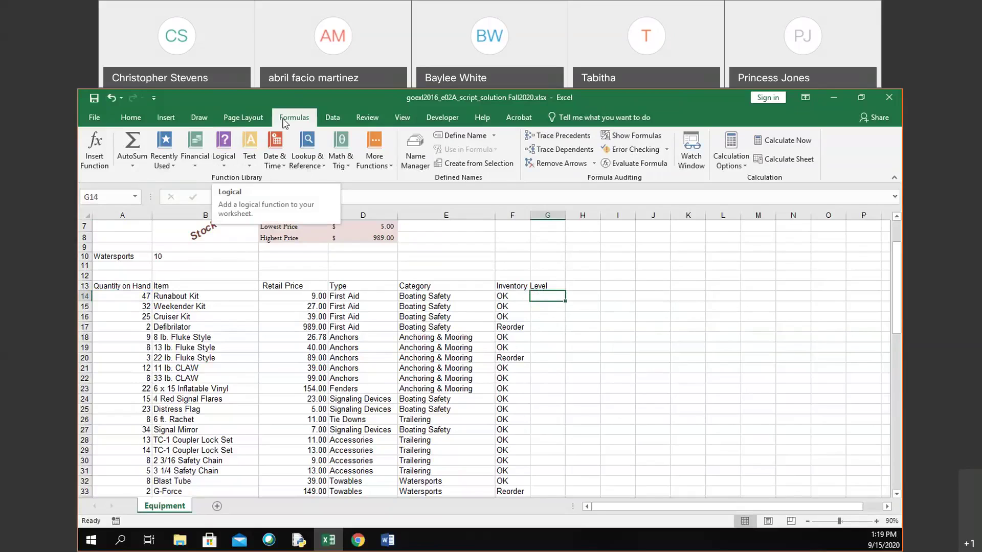
Insert the logical IF function in G14 with test A14<5, value if true "Reorder" and value if false "OK"
{"action": "left_click", "coordinate": [225, 160]}
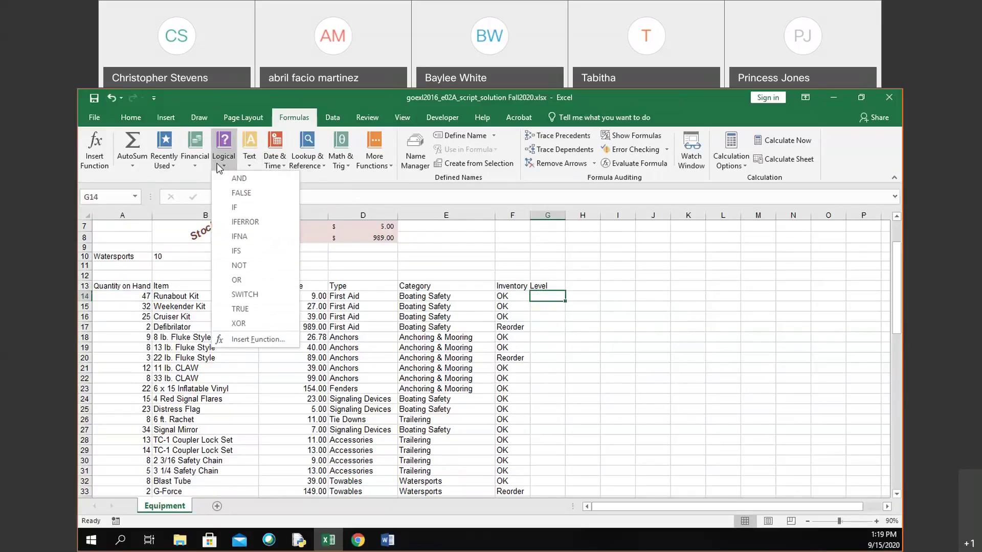
{"action": "left_click", "coordinate": [232, 208]}
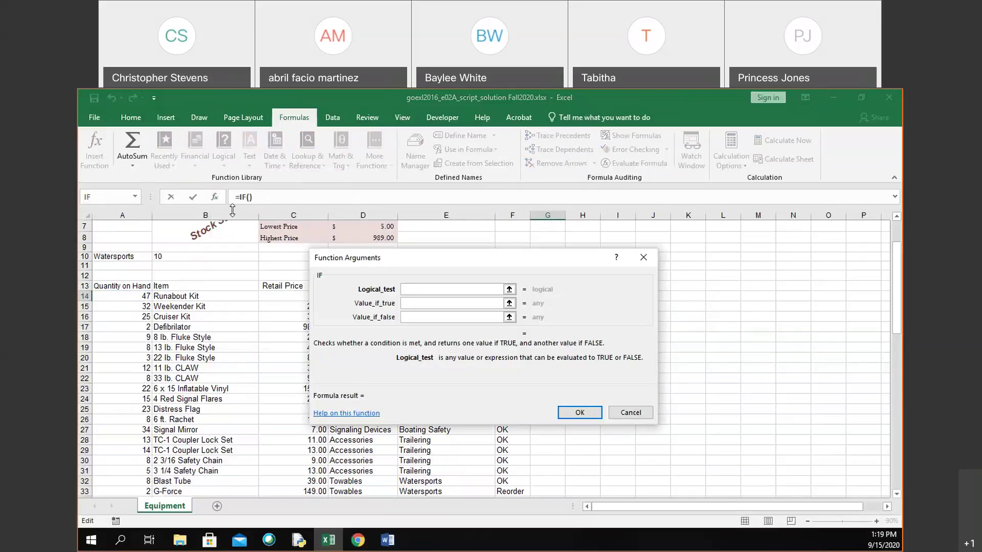
{"action": "left_click", "coordinate": [450, 288]}
{"action": "type", "text": "a14<5"}
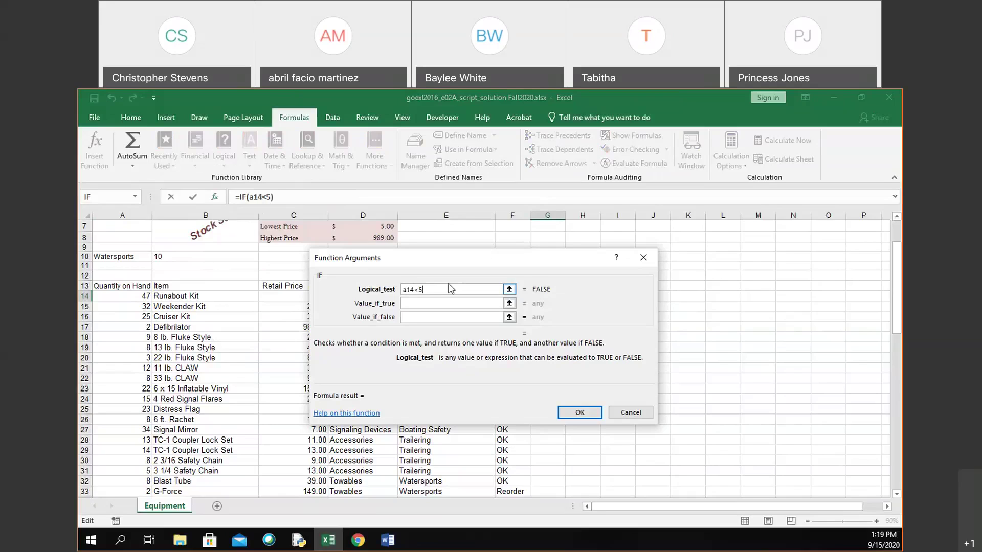
{"action": "left_click", "coordinate": [456, 302]}
{"action": "type", "text": "Reorder"}
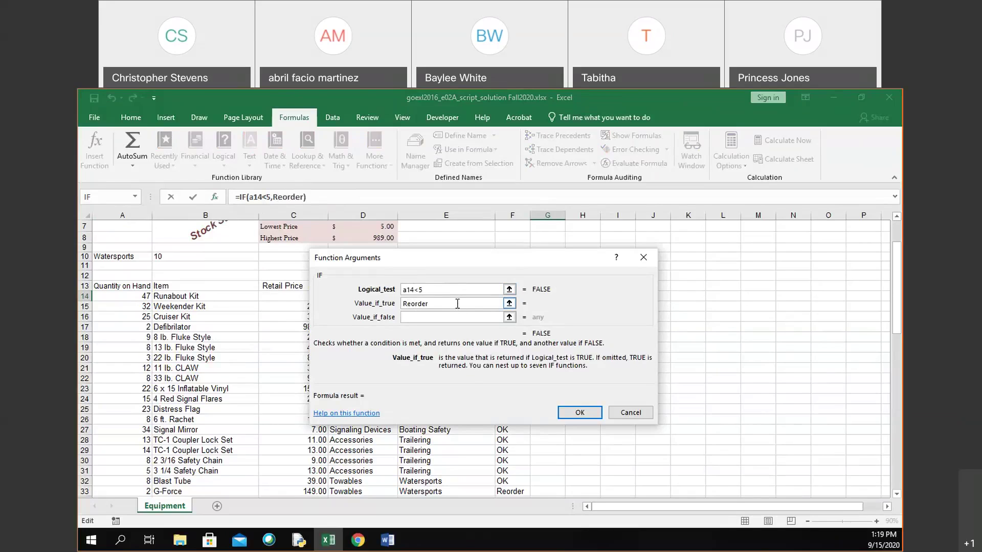
{"action": "key", "text": "Tab"}
{"action": "type", "text": "OK"}
{"action": "key", "text": "Tab"}
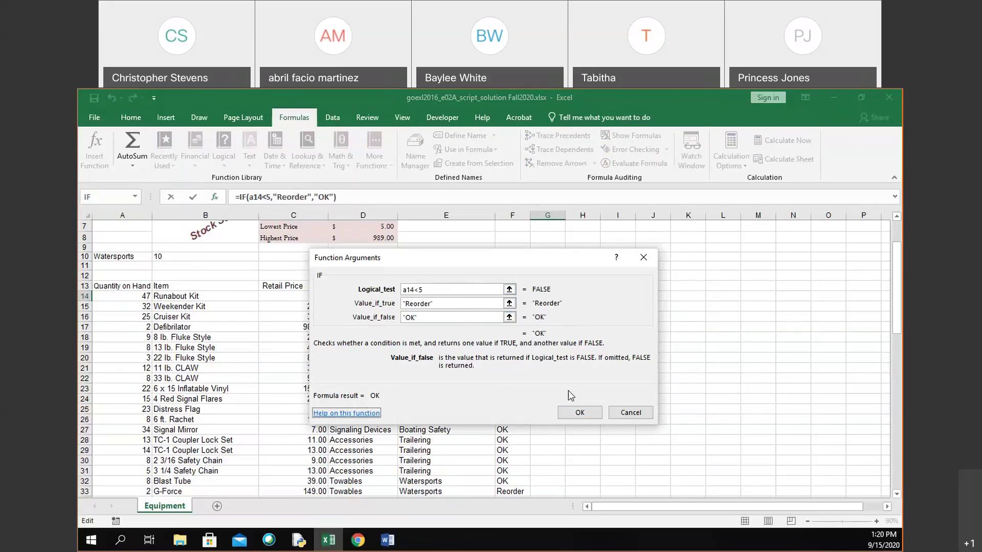
{"action": "left_click", "coordinate": [580, 413]}
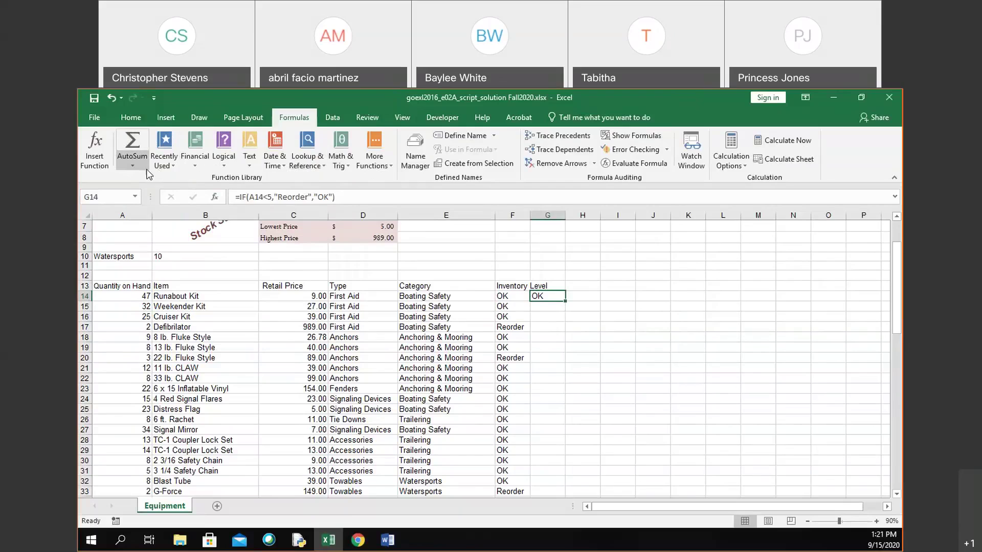
Review the function arguments of G14, and search Insert Function for IF from G15 without inserting it
{"action": "left_click", "coordinate": [87, 158]}
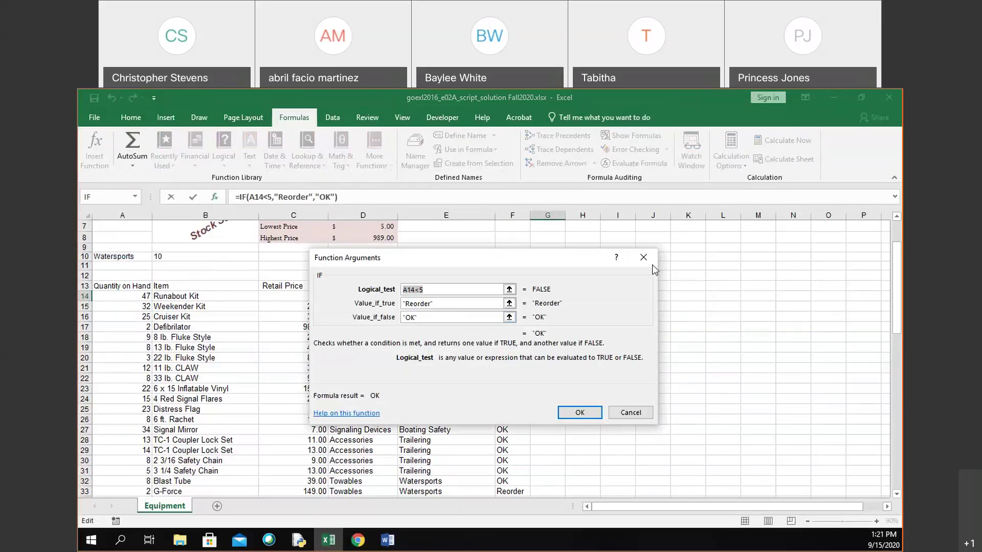
{"action": "left_click", "coordinate": [651, 263]}
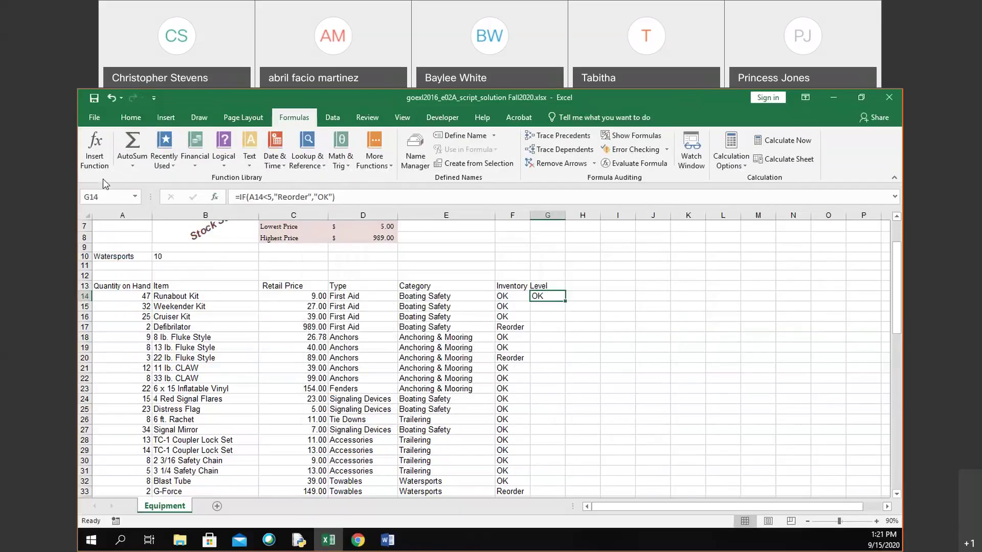
{"action": "left_click", "coordinate": [552, 306]}
{"action": "left_click", "coordinate": [91, 149]}
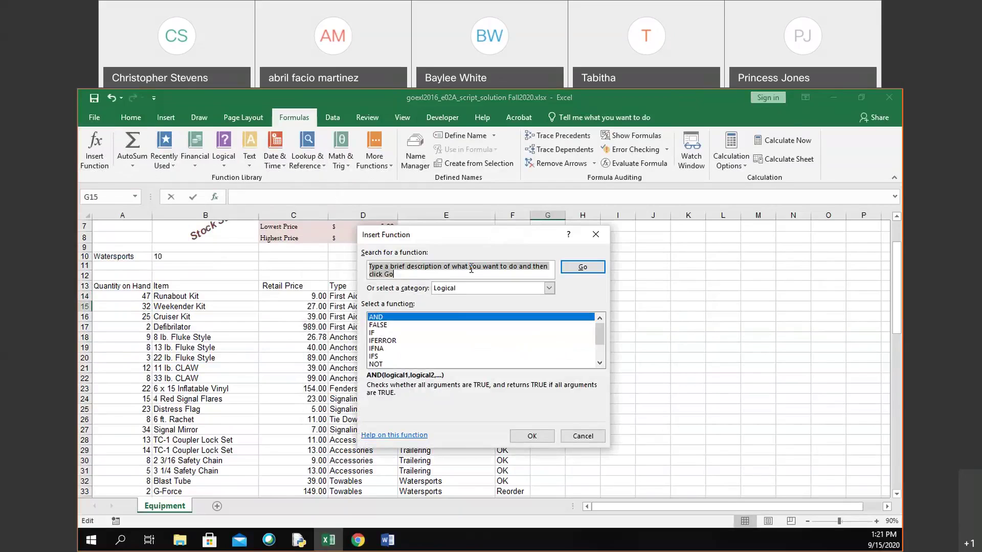
{"action": "type", "text": "IF"}
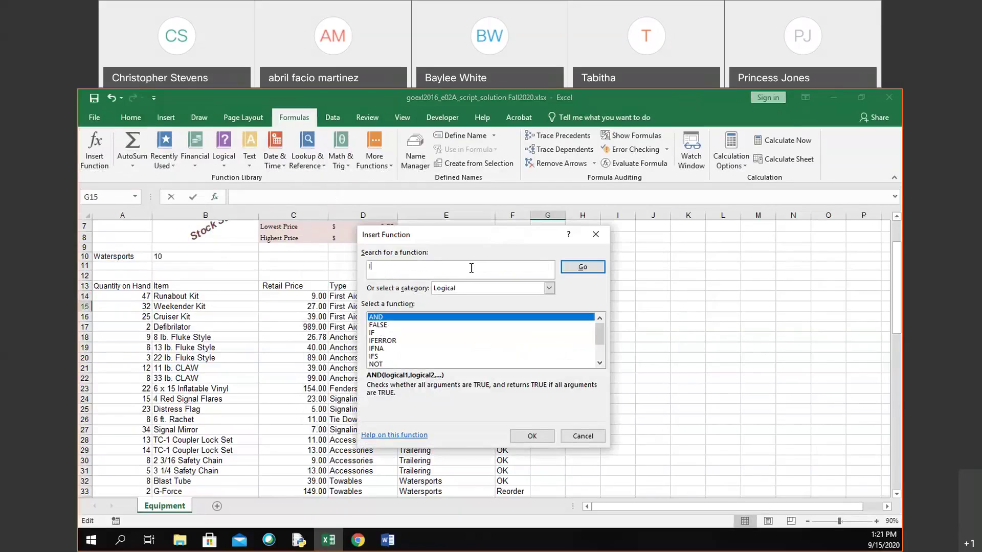
{"action": "left_click", "coordinate": [583, 268]}
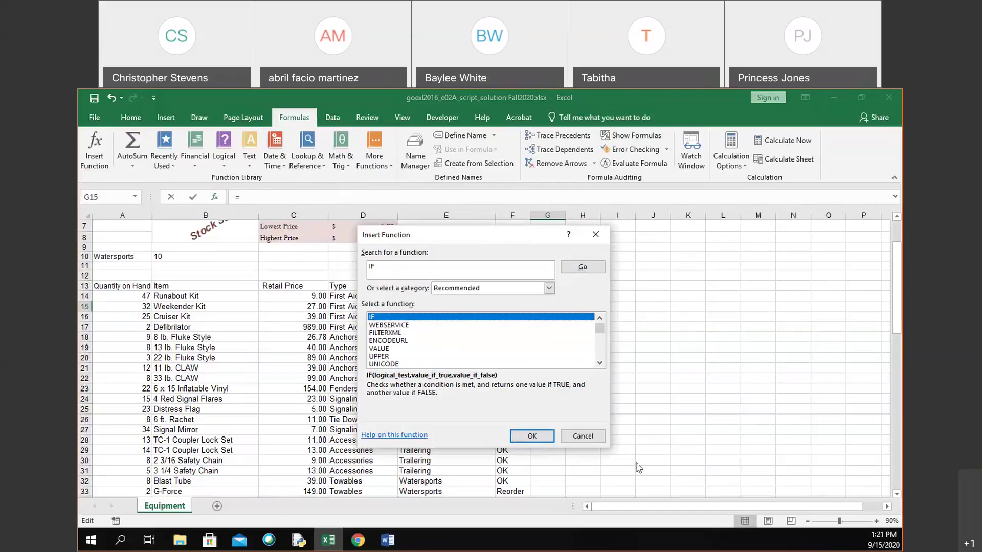
{"action": "left_click", "coordinate": [585, 437]}
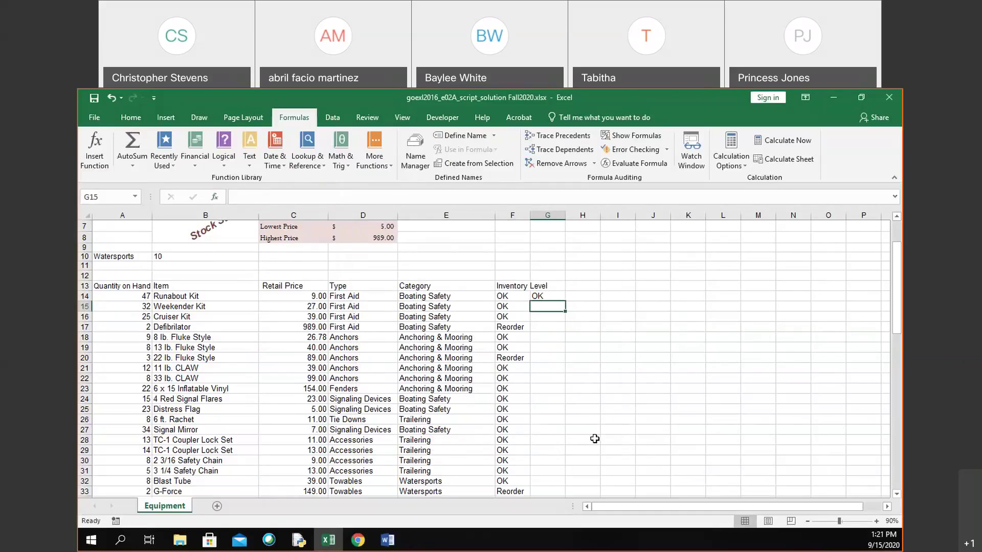
Clear the practice IF formula from G14
{"action": "left_click", "coordinate": [550, 299]}
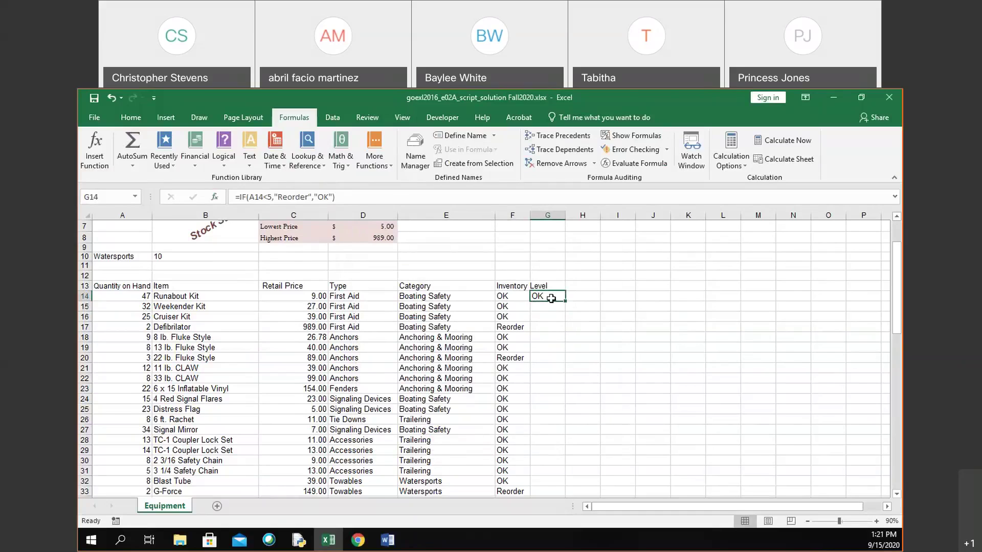
{"action": "left_click", "coordinate": [550, 328]}
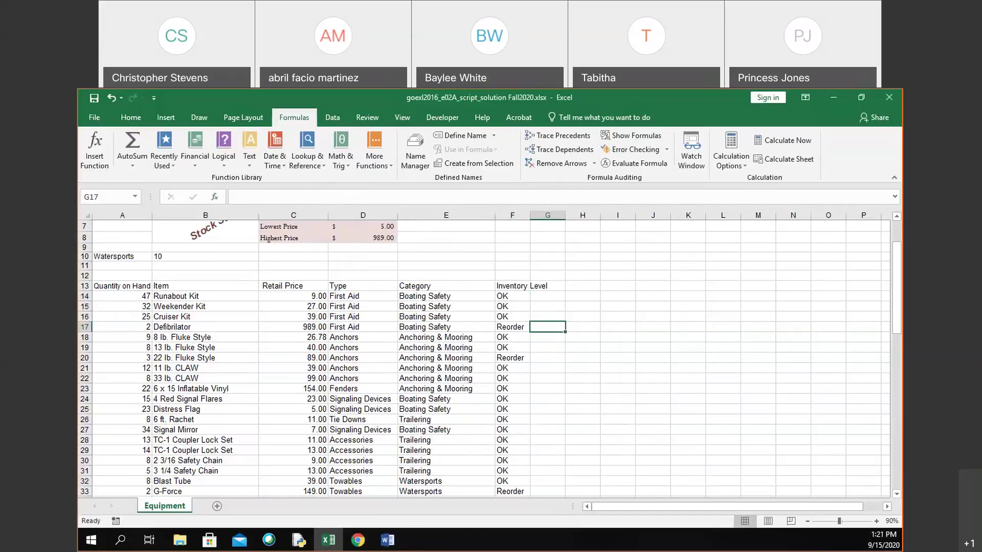
Start a Text That Contains conditional formatting rule for the text Reorder on the Inventory Level cells F14:F78
{"action": "left_click", "coordinate": [525, 293]}
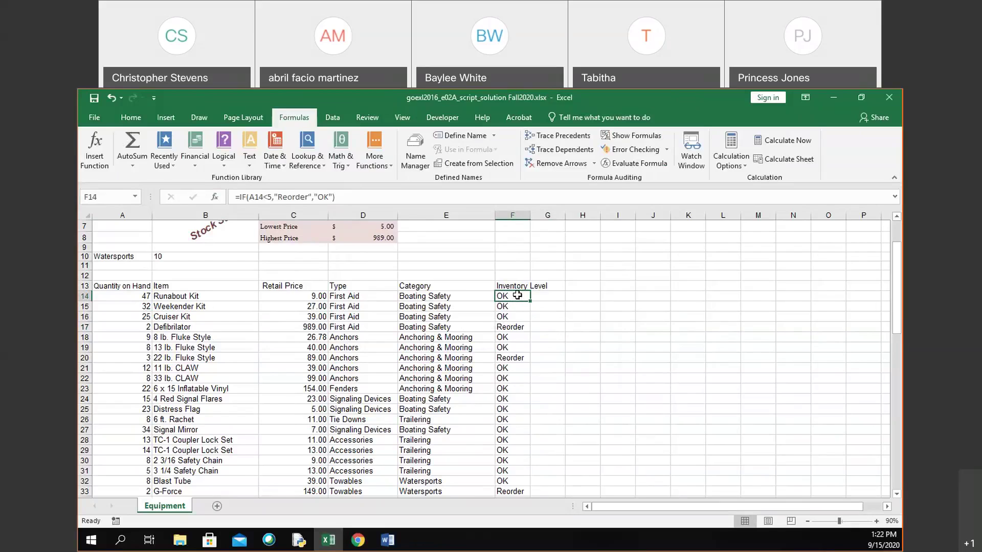
{"action": "left_click", "coordinate": [107, 193]}
{"action": "key", "text": "Escape"}
{"action": "type", "text": ":F40"}
{"action": "key", "text": "Return"}
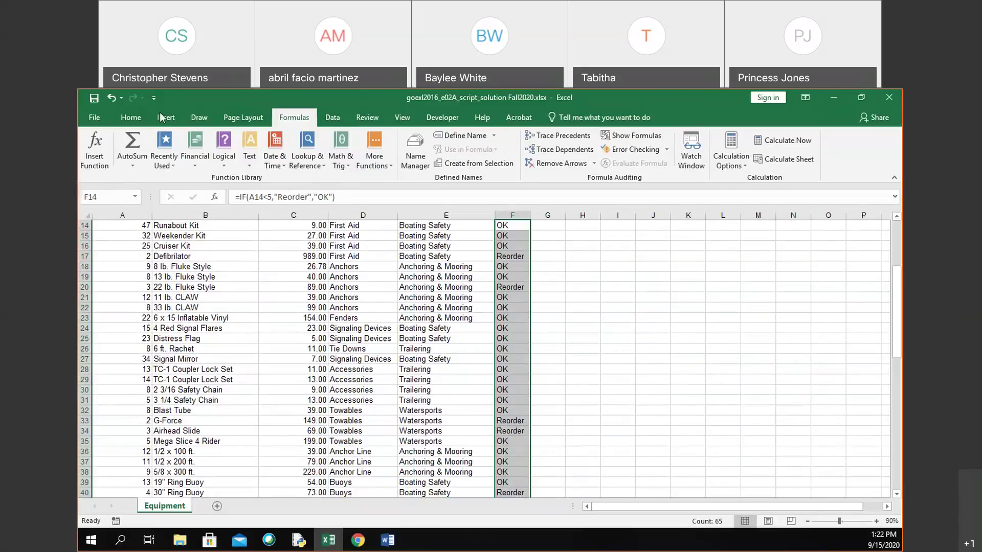
{"action": "left_click", "coordinate": [129, 122]}
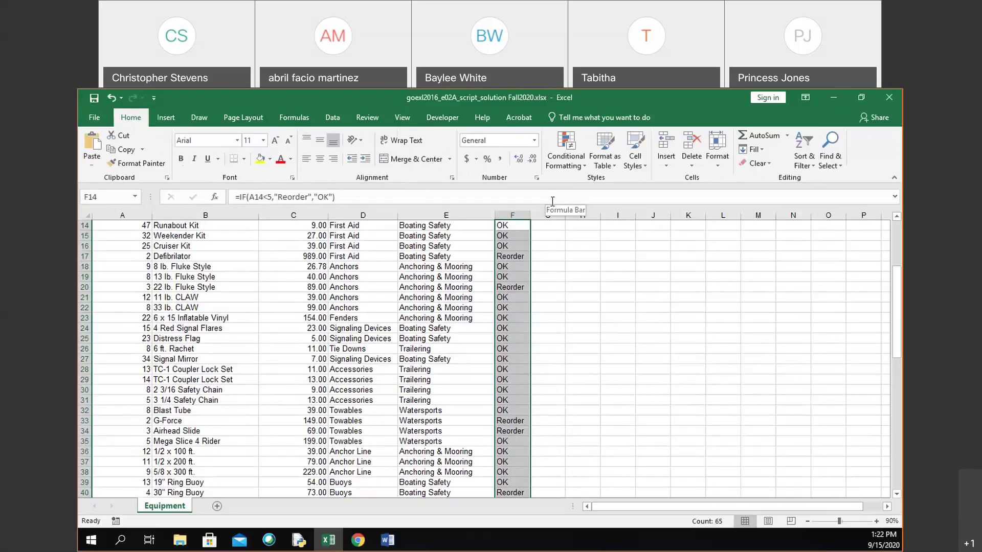
{"action": "left_click", "coordinate": [563, 172]}
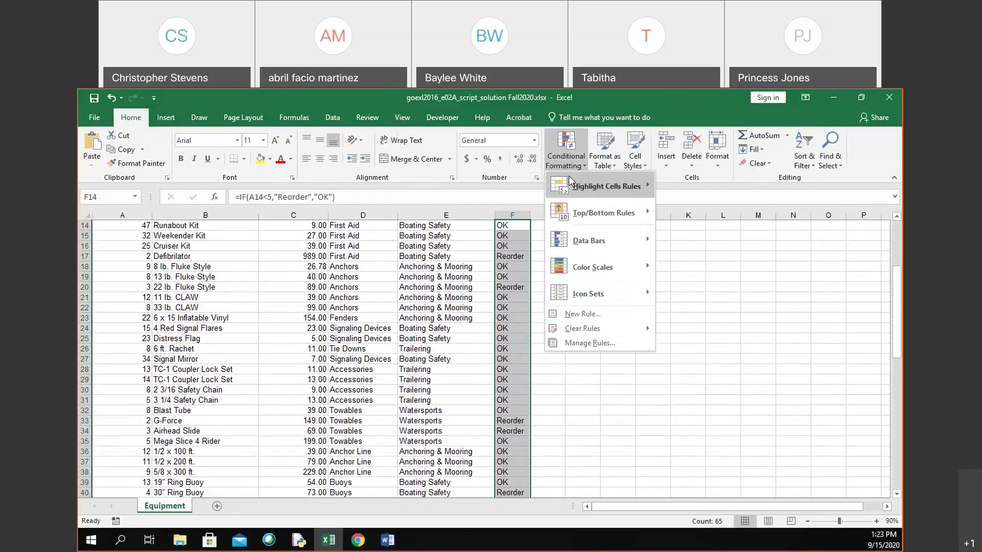
{"action": "mouse_move", "coordinate": [572, 182]}
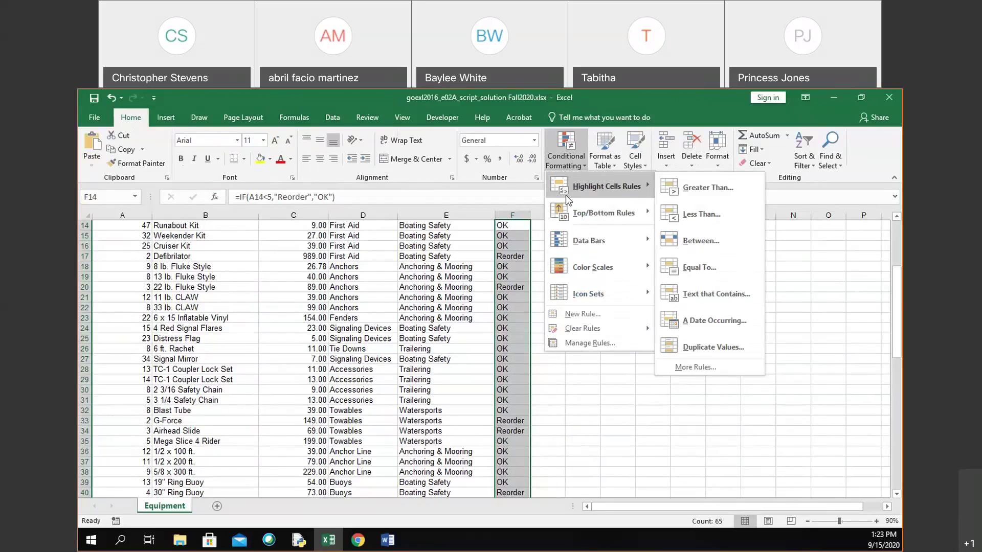
{"action": "mouse_move", "coordinate": [579, 234]}
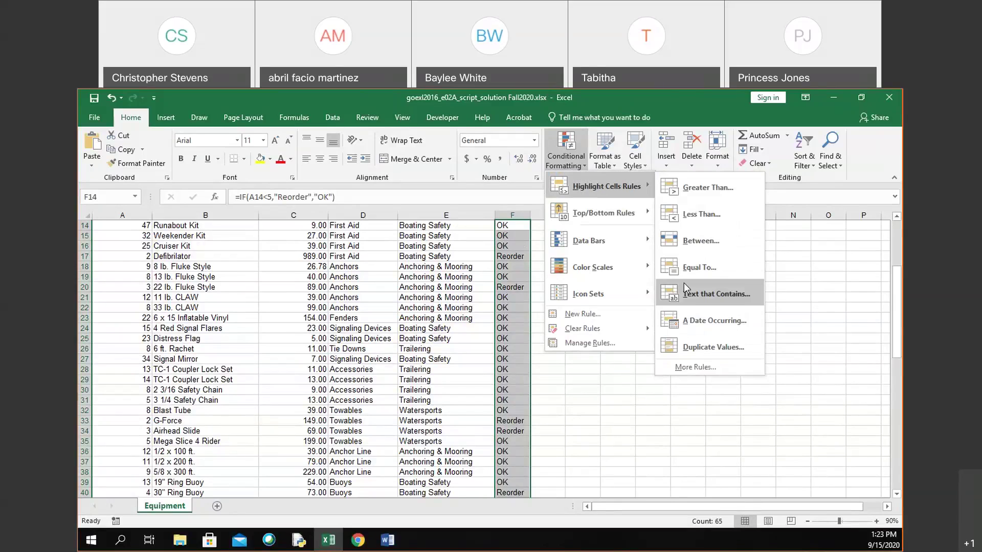
{"action": "left_click", "coordinate": [710, 300]}
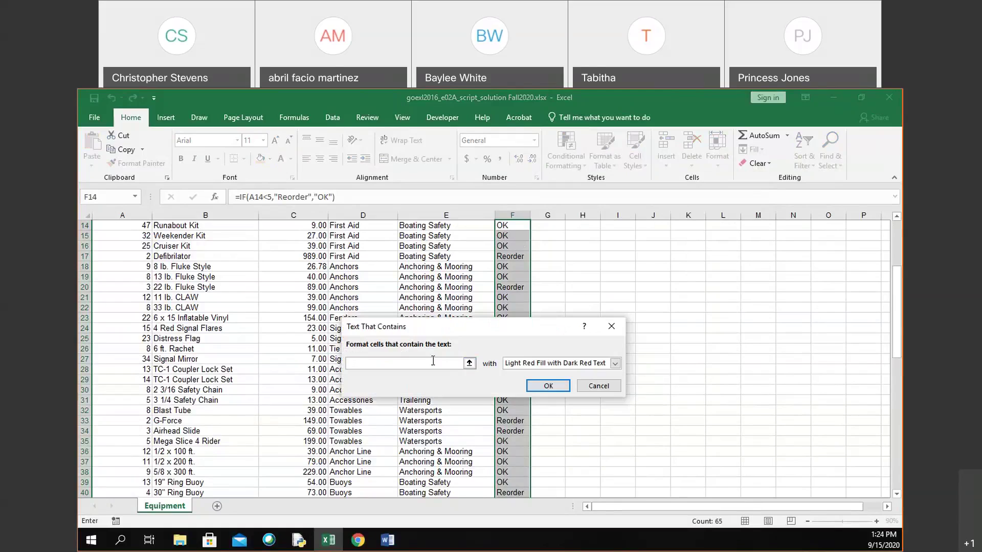
{"action": "type", "text": "Reorder"}
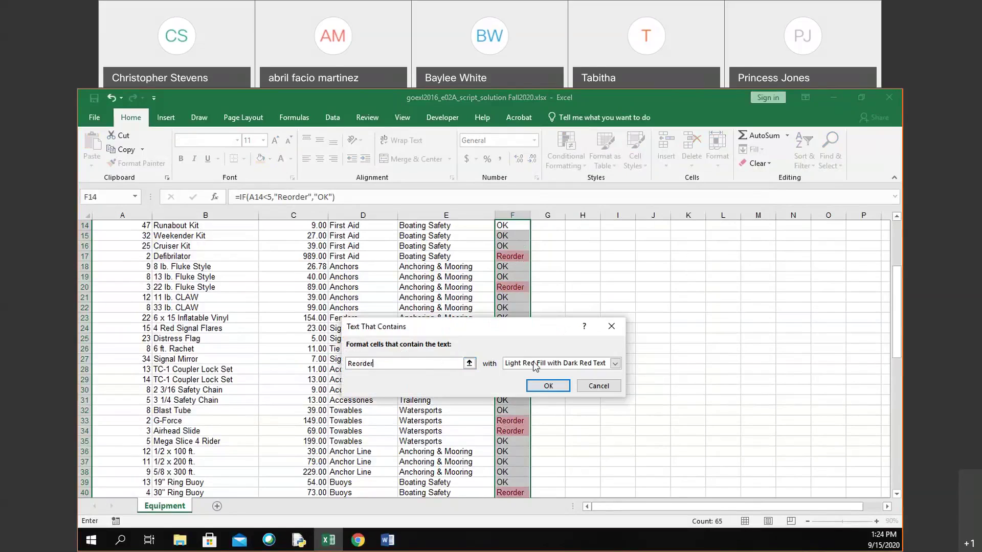
Try the letters o and k as the rule's text to compare the matches, and re-enter Reorder
{"action": "key", "text": "BackSpace"}
{"action": "key", "text": "BackSpace"}
{"action": "key", "text": "BackSpace"}
{"action": "key", "text": "BackSpace"}
{"action": "key", "text": "BackSpace"}
{"action": "key", "text": "BackSpace"}
{"action": "key", "text": "BackSpace"}
{"action": "type", "text": "o"}
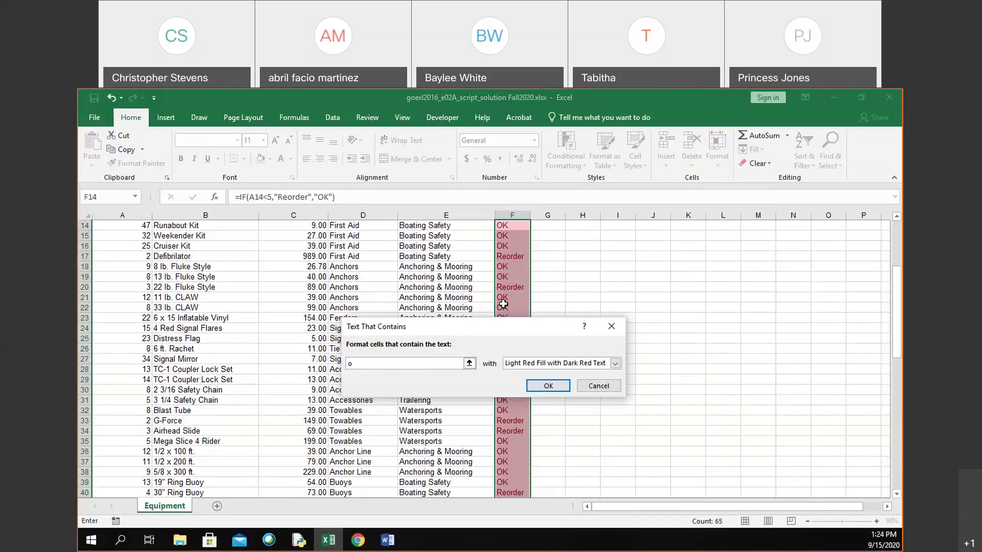
{"action": "key", "text": "BackSpace"}
{"action": "type", "text": "k"}
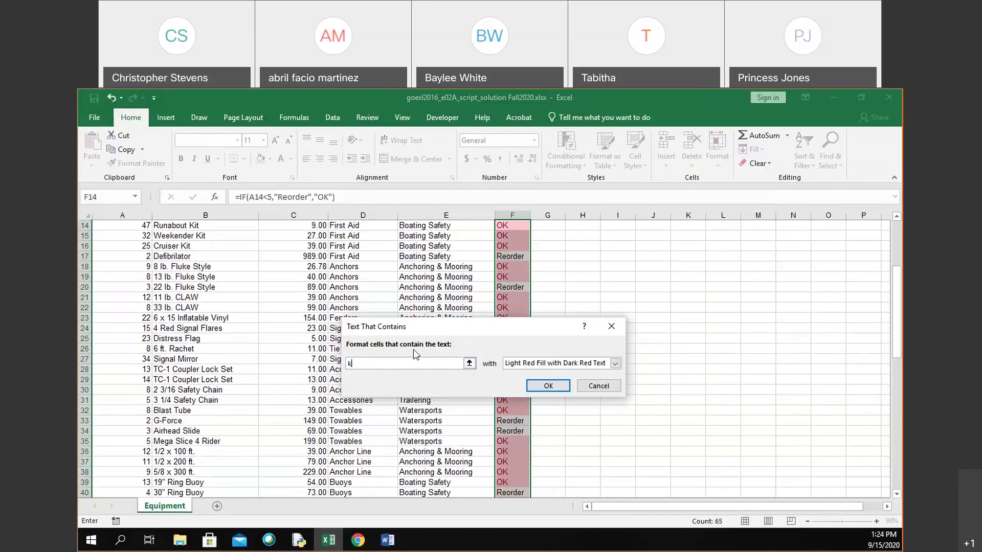
{"action": "key", "text": "BackSpace"}
{"action": "type", "text": "Reorder"}
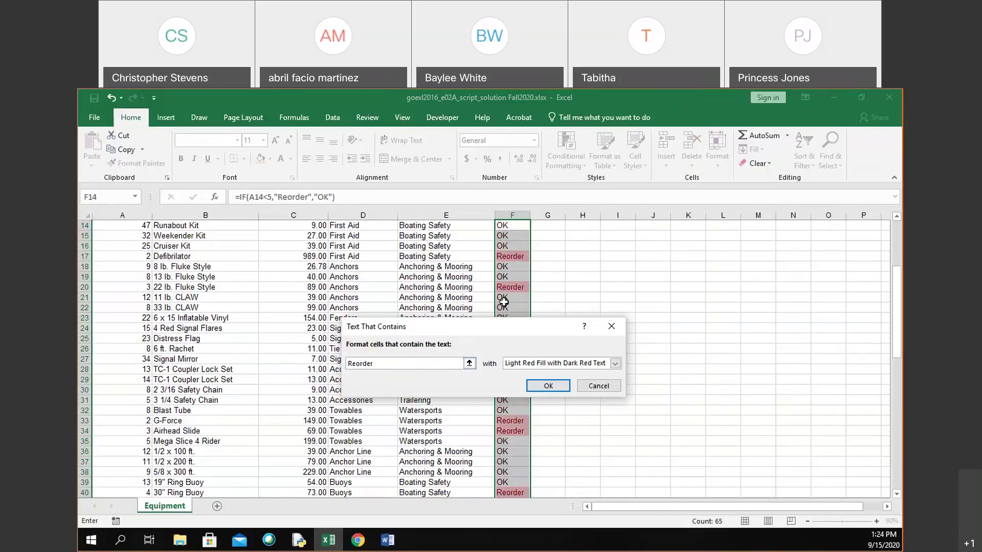
Choose a custom format for the Reorder rule with Bold Italic font style and Dark Green, Accent 5 font color
{"action": "left_click", "coordinate": [525, 368]}
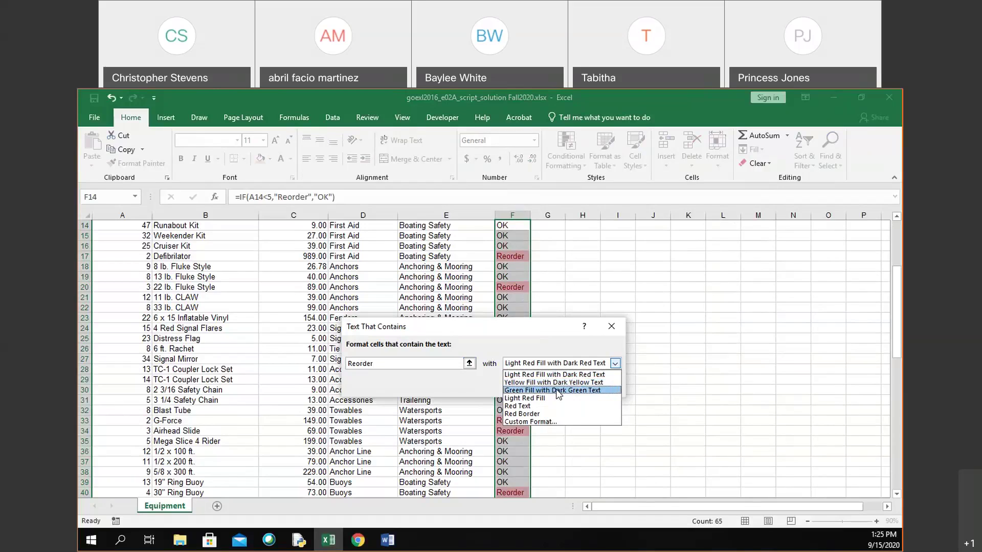
{"action": "left_click", "coordinate": [549, 423]}
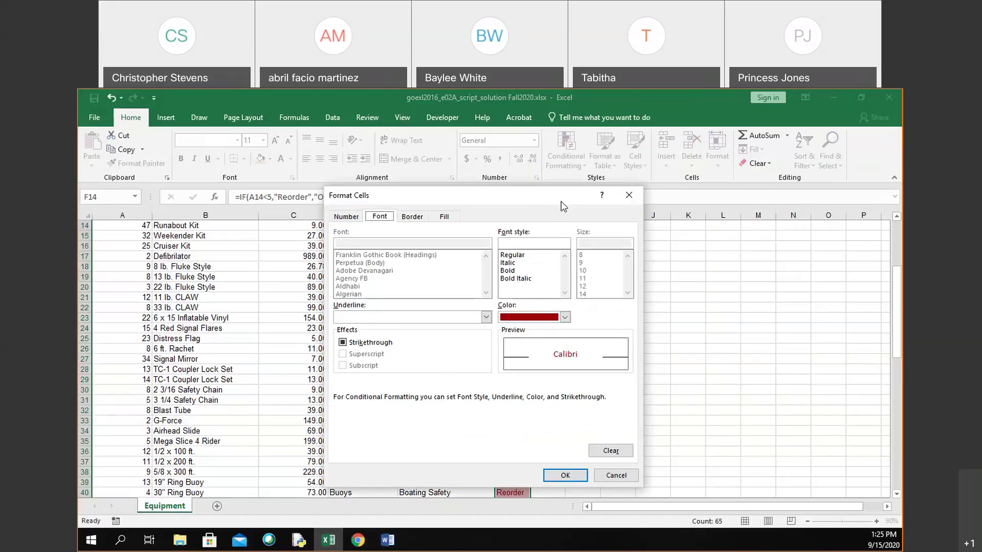
{"action": "left_click", "coordinate": [537, 279]}
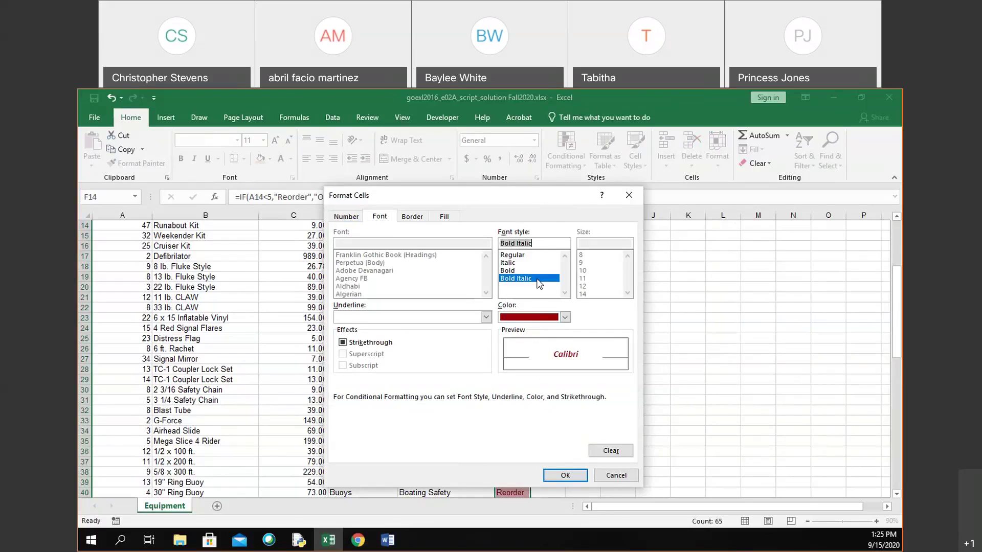
{"action": "left_click", "coordinate": [564, 317]}
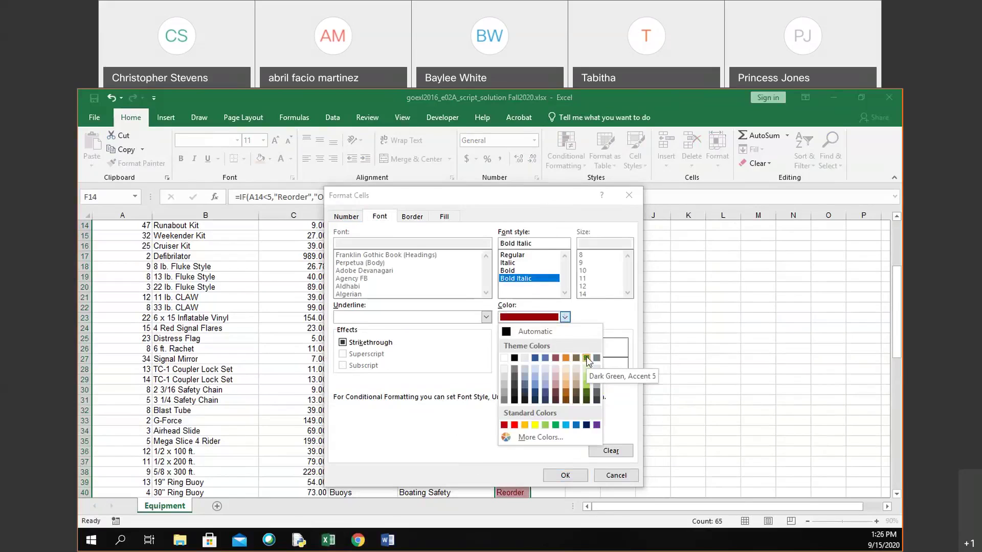
{"action": "left_click", "coordinate": [587, 359]}
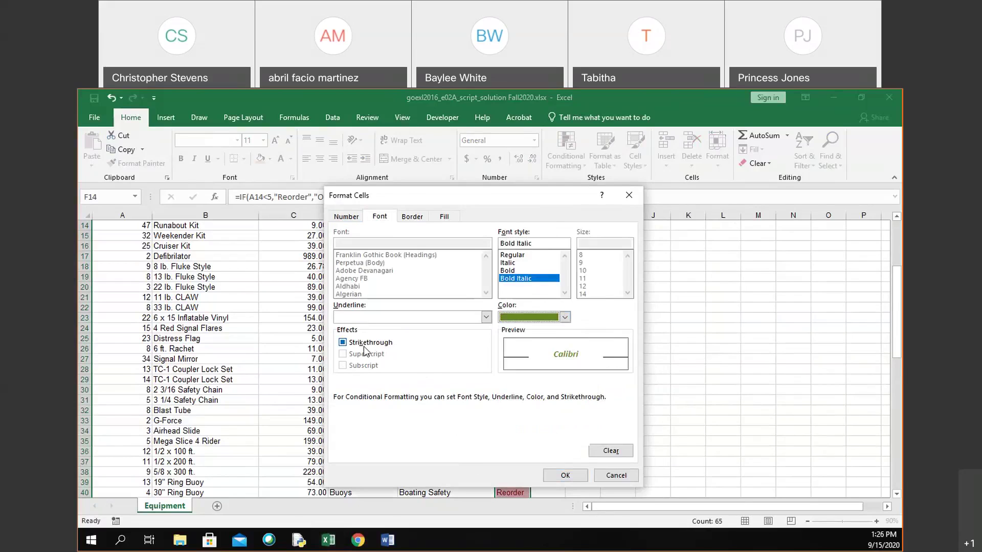
Examine the border, fill and number options of the rule's custom format, and return to its font settings
{"action": "left_click", "coordinate": [411, 218]}
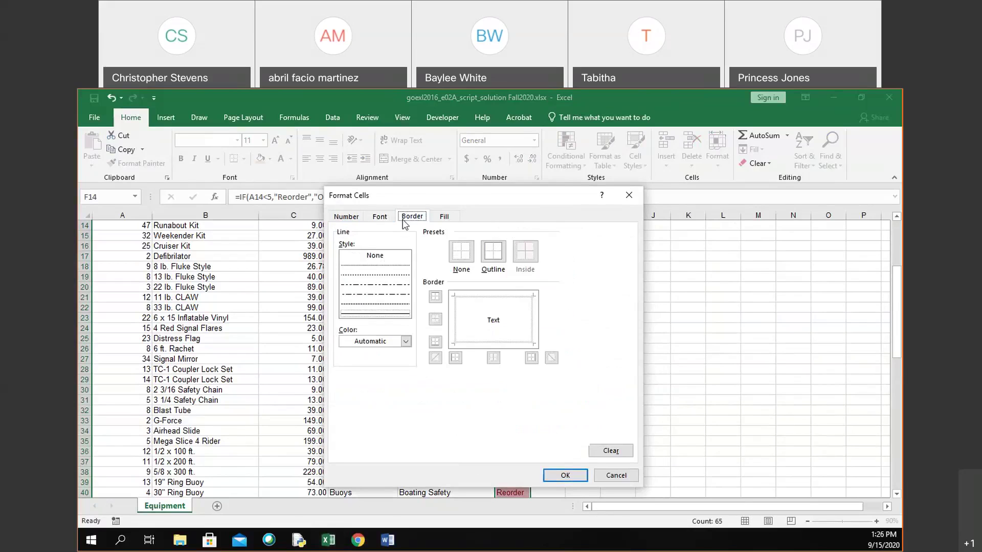
{"action": "left_click", "coordinate": [443, 217]}
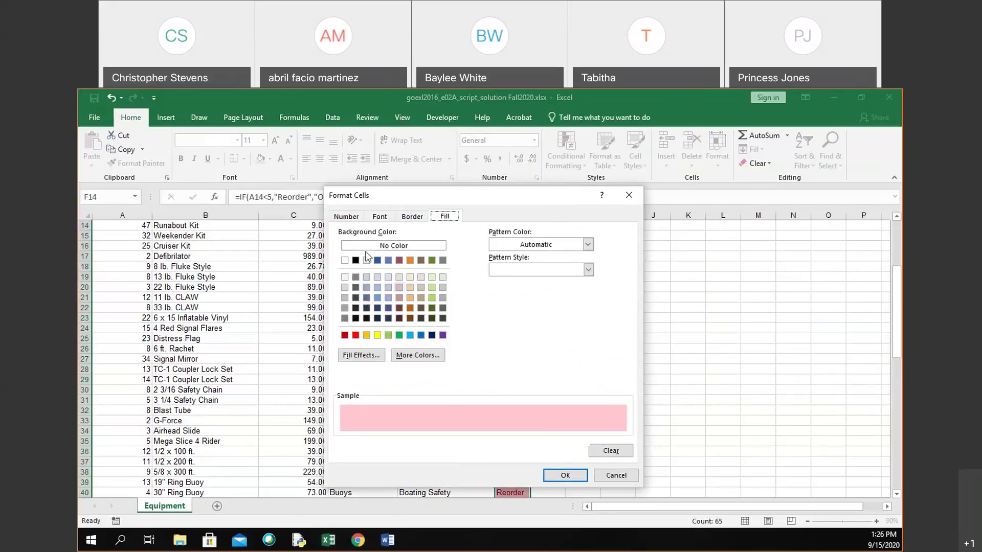
{"action": "left_click", "coordinate": [347, 216]}
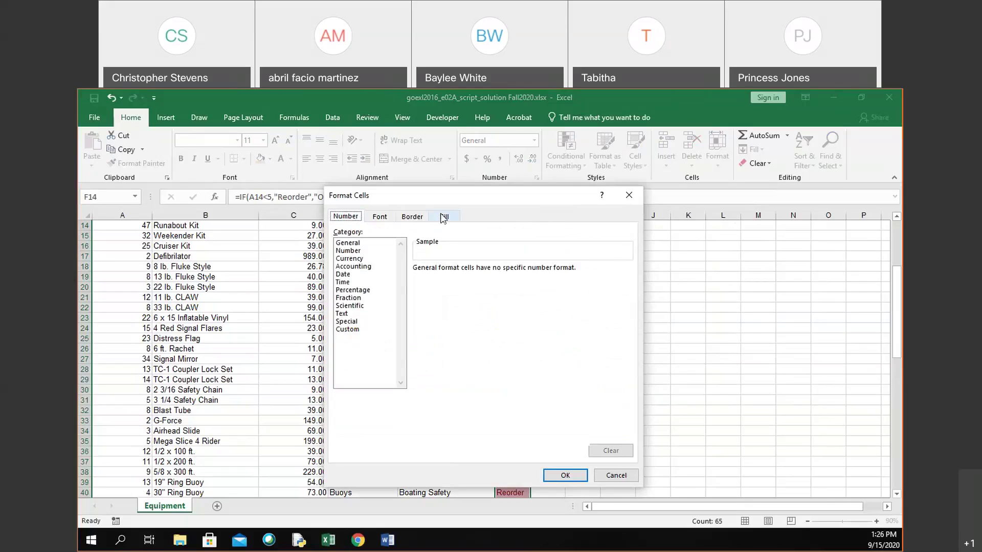
{"action": "left_click", "coordinate": [424, 218]}
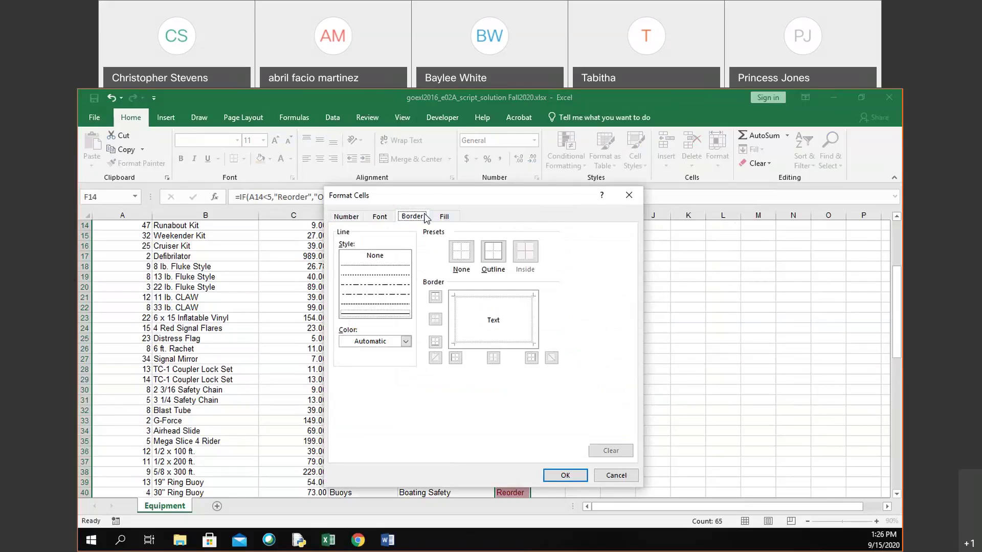
{"action": "left_click", "coordinate": [380, 216]}
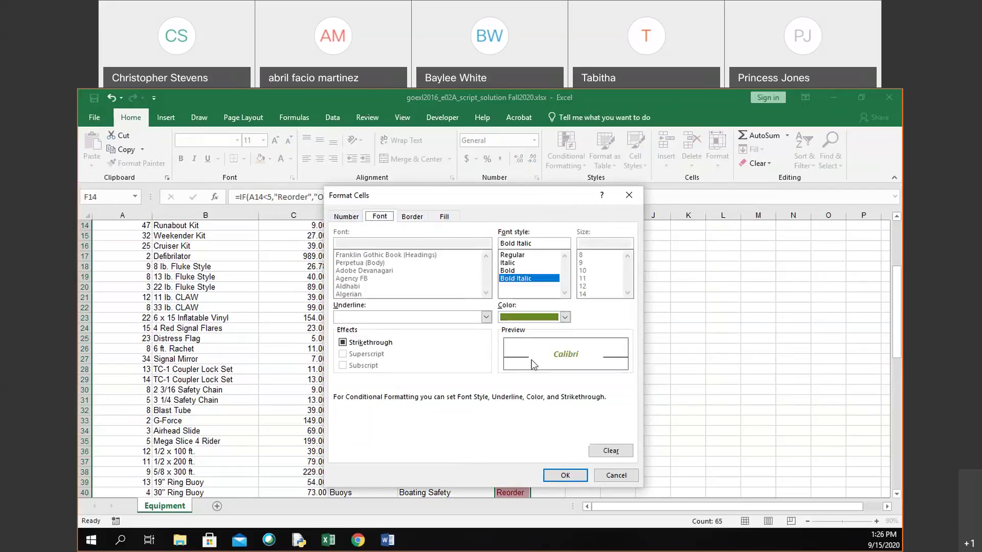
Apply the Reorder text rule with its custom format to the Inventory Level cells and review the formatting down the list
{"action": "left_click", "coordinate": [569, 470]}
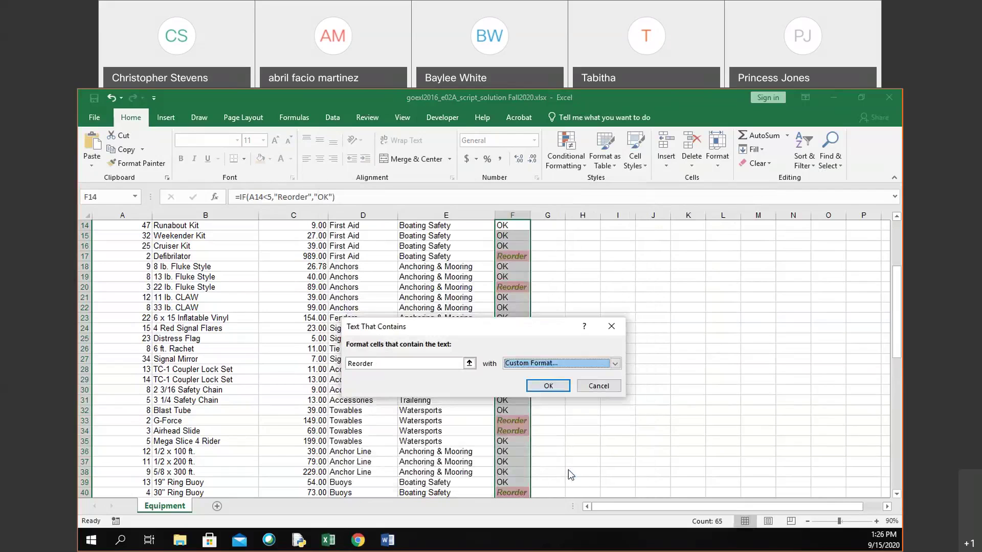
{"action": "left_click", "coordinate": [548, 385]}
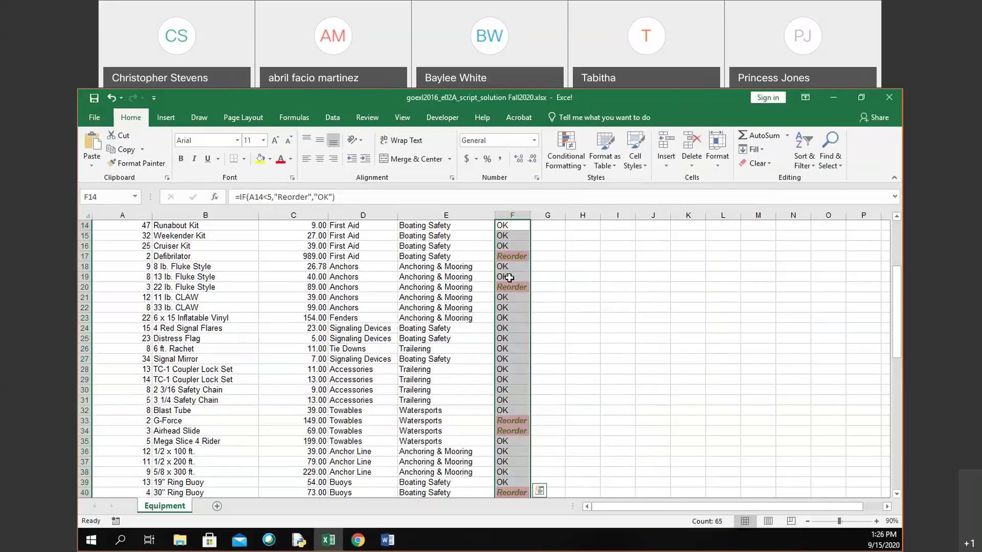
{"action": "left_click", "coordinate": [521, 330]}
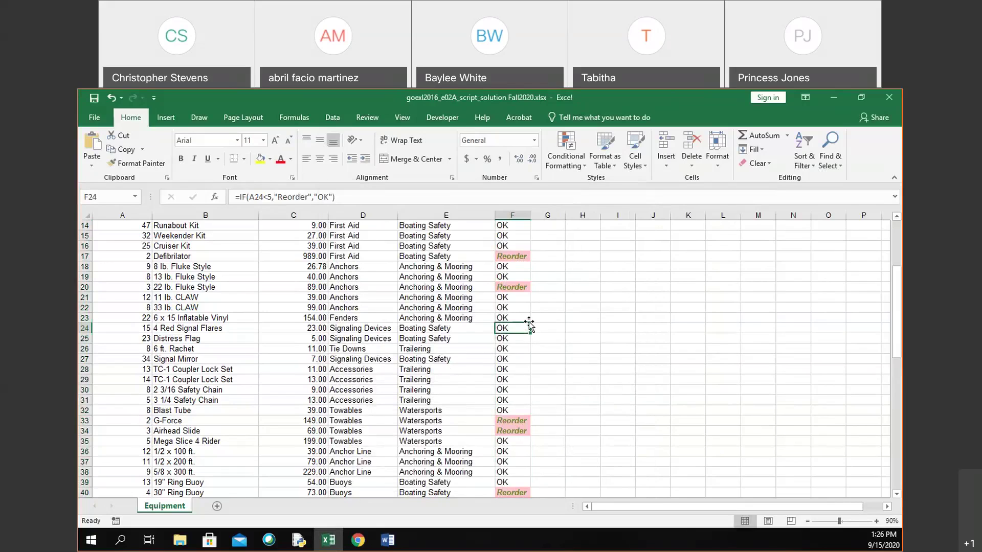
{"action": "scroll", "coordinate": [570, 300], "scroll_direction": "up", "scroll_amount": 1}
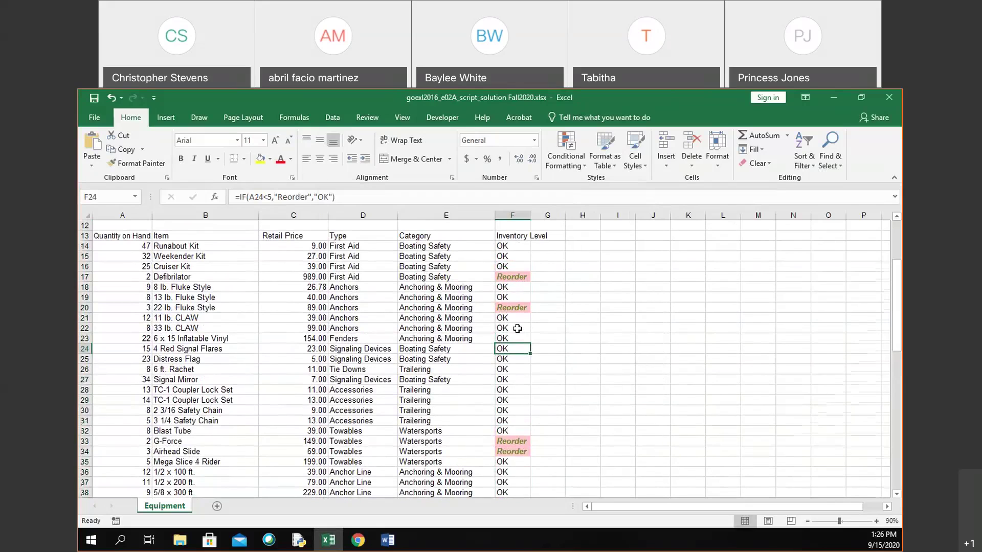
{"action": "scroll", "coordinate": [517, 328], "scroll_direction": "down", "scroll_amount": 3}
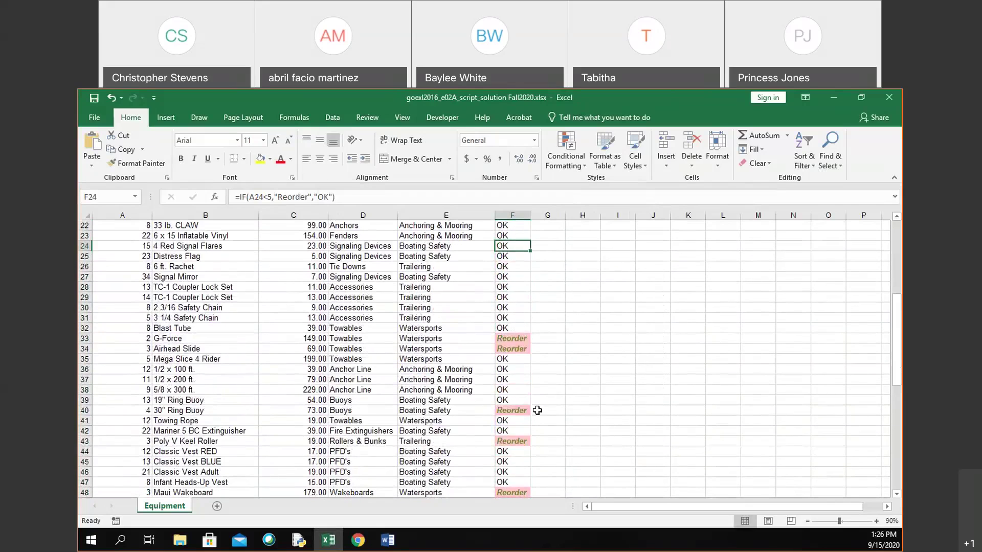
{"action": "scroll", "coordinate": [537, 411], "scroll_direction": "down", "scroll_amount": 7}
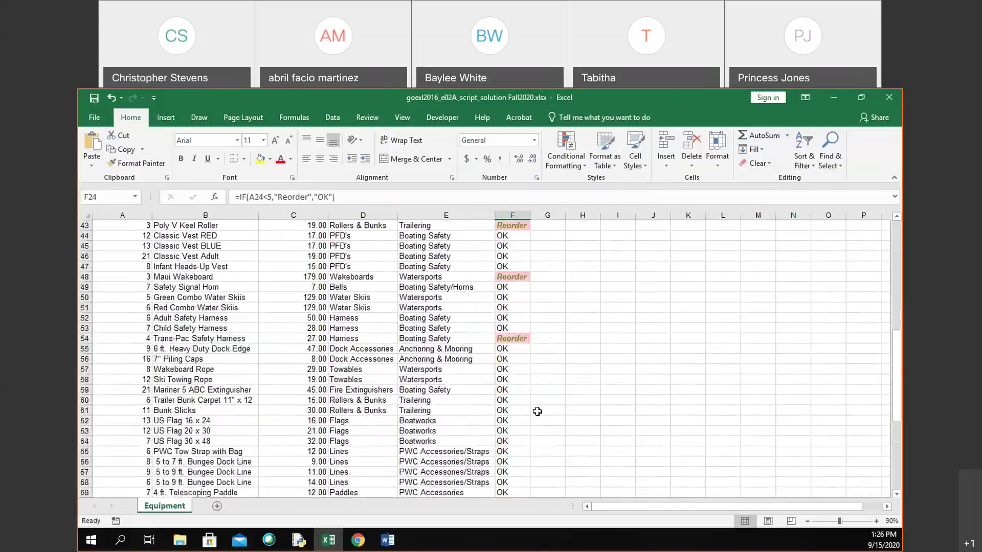
{"action": "scroll", "coordinate": [537, 411], "scroll_direction": "down", "scroll_amount": 1}
{"action": "scroll", "coordinate": [537, 411], "scroll_direction": "down", "scroll_amount": 3}
{"action": "scroll", "coordinate": [537, 410], "scroll_direction": "up", "scroll_amount": 16}
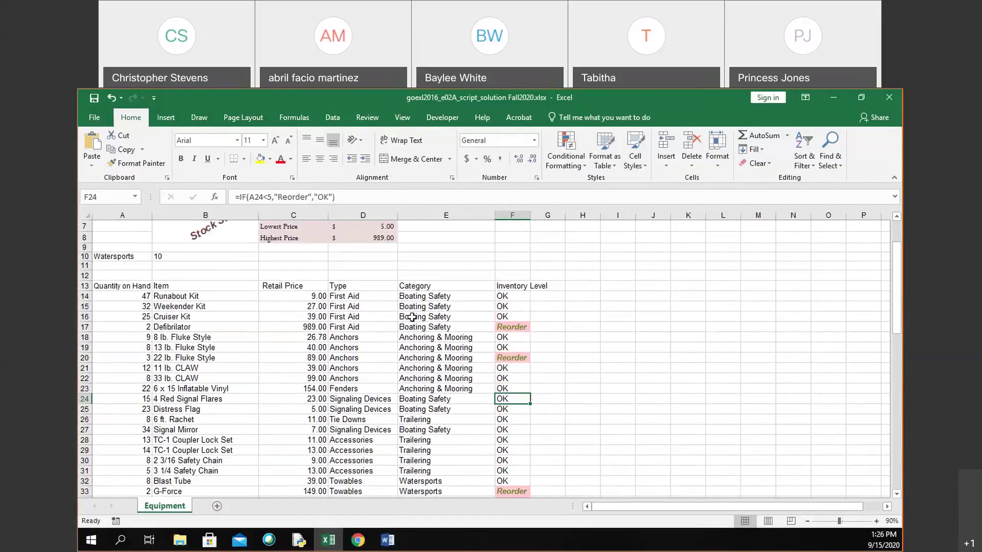
Add blue gradient fill data bars to the Quantity on Hand cells A14:A78
{"action": "left_click", "coordinate": [128, 200]}
{"action": "type", "text": "a14:a78"}
{"action": "key", "text": "Return"}
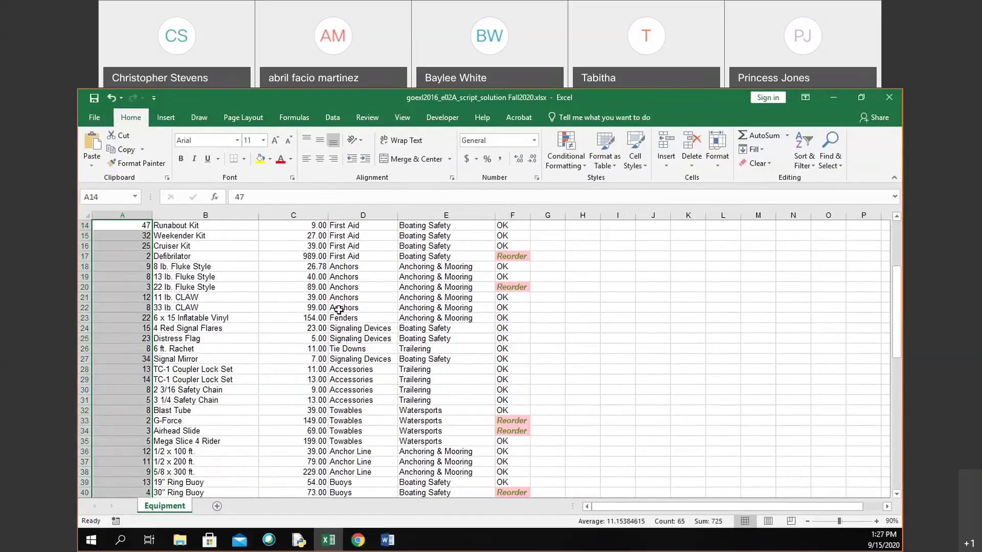
{"action": "left_click", "coordinate": [566, 159]}
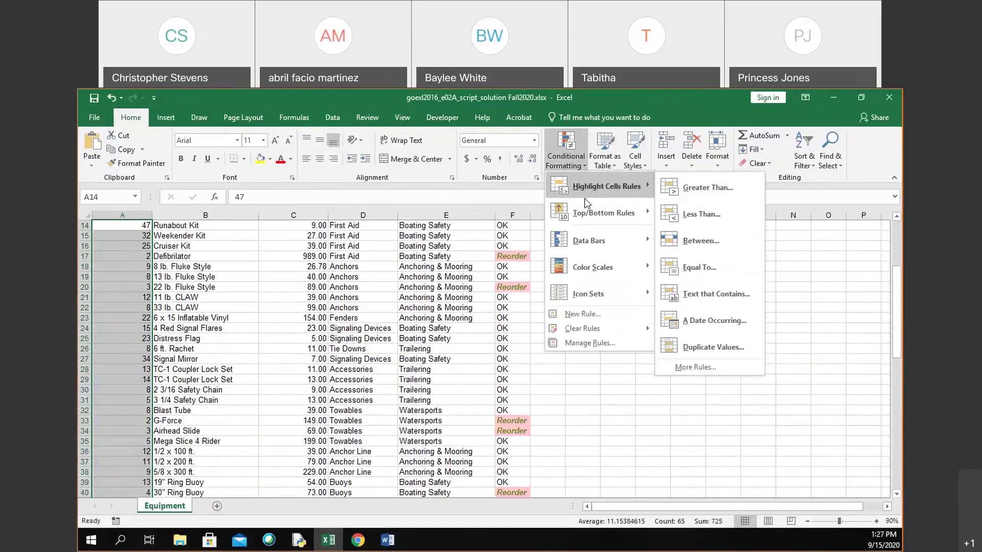
{"action": "mouse_move", "coordinate": [584, 235]}
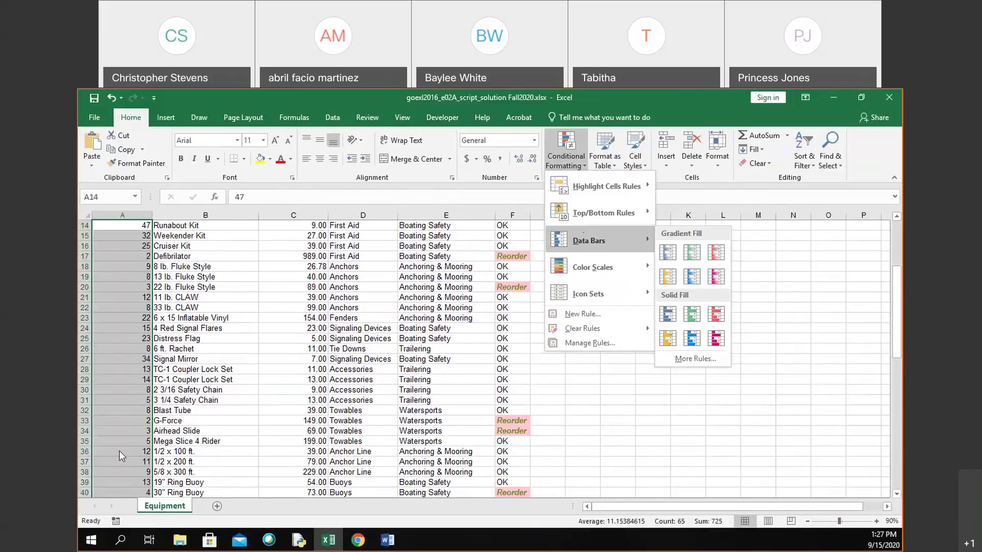
{"action": "scroll", "coordinate": [119, 456], "scroll_direction": "down", "scroll_amount": 13}
{"action": "scroll", "coordinate": [119, 451], "scroll_direction": "down", "scroll_amount": 5}
{"action": "scroll", "coordinate": [119, 449], "scroll_direction": "up", "scroll_amount": 18}
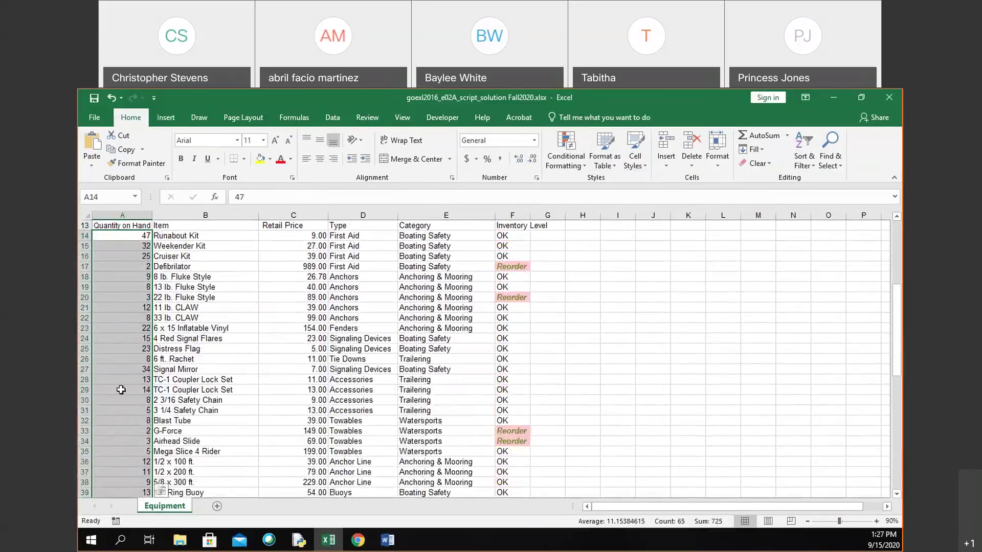
{"action": "scroll", "coordinate": [122, 390], "scroll_direction": "up", "scroll_amount": 1}
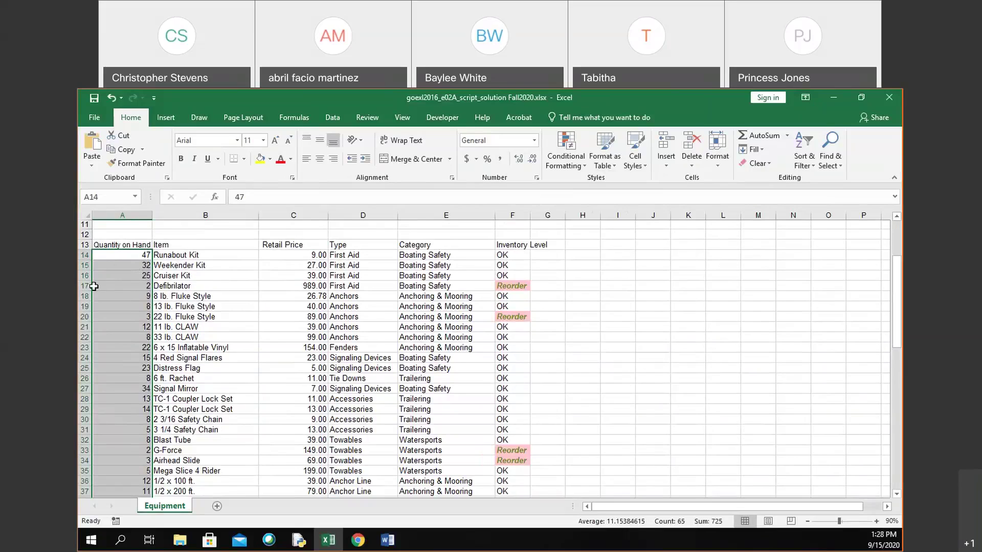
{"action": "left_click", "coordinate": [557, 165]}
{"action": "mouse_move", "coordinate": [587, 242]}
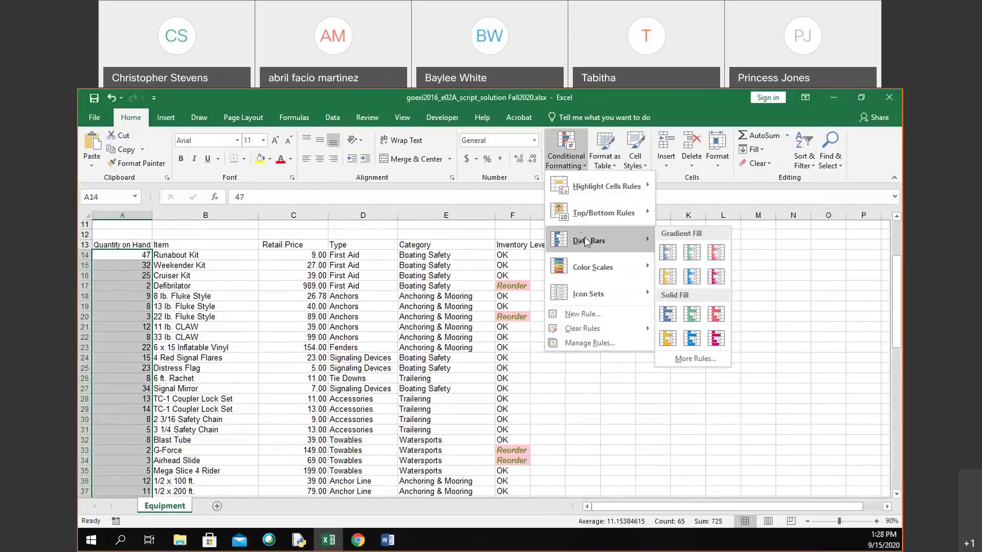
{"action": "left_click", "coordinate": [667, 254]}
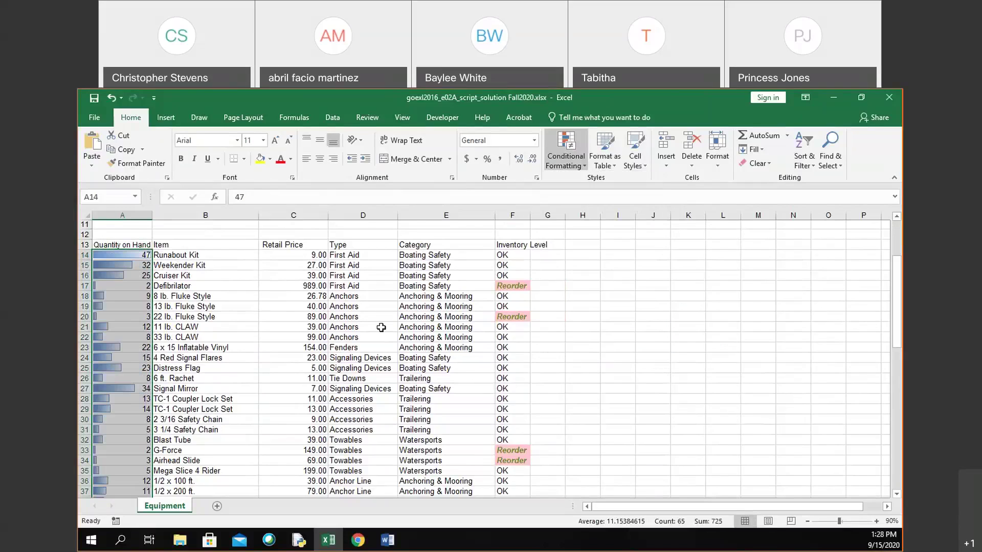
Examine how the data bars compare with the quantities down the Quantity on Hand column
{"action": "left_click", "coordinate": [188, 256]}
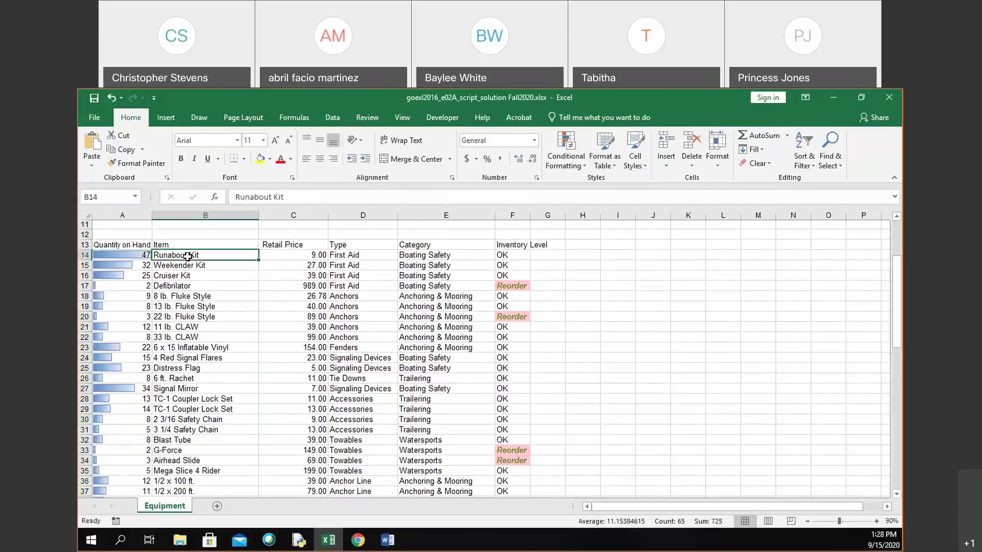
{"action": "left_click", "coordinate": [120, 258]}
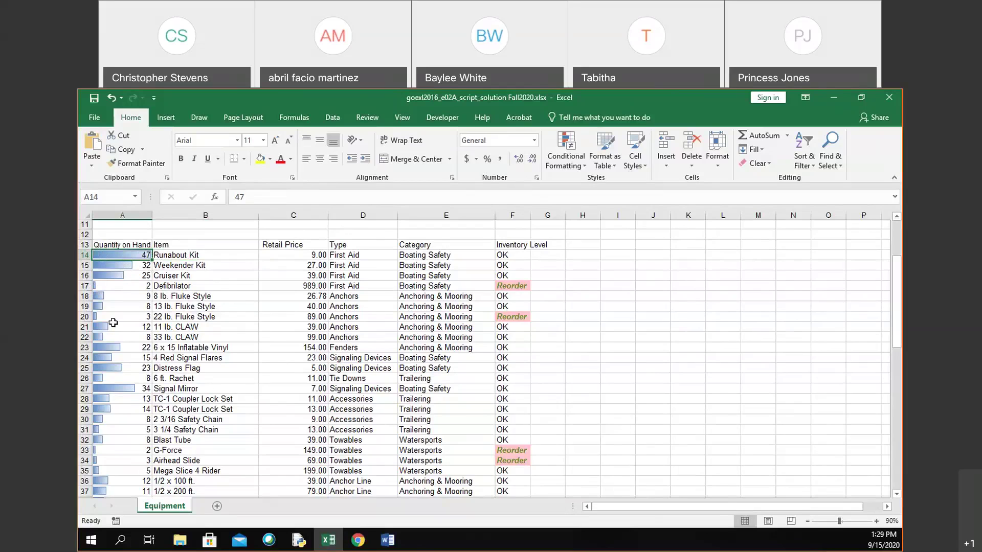
{"action": "scroll", "coordinate": [127, 245], "scroll_direction": "down", "scroll_amount": 1}
{"action": "scroll", "coordinate": [128, 246], "scroll_direction": "down", "scroll_amount": 17}
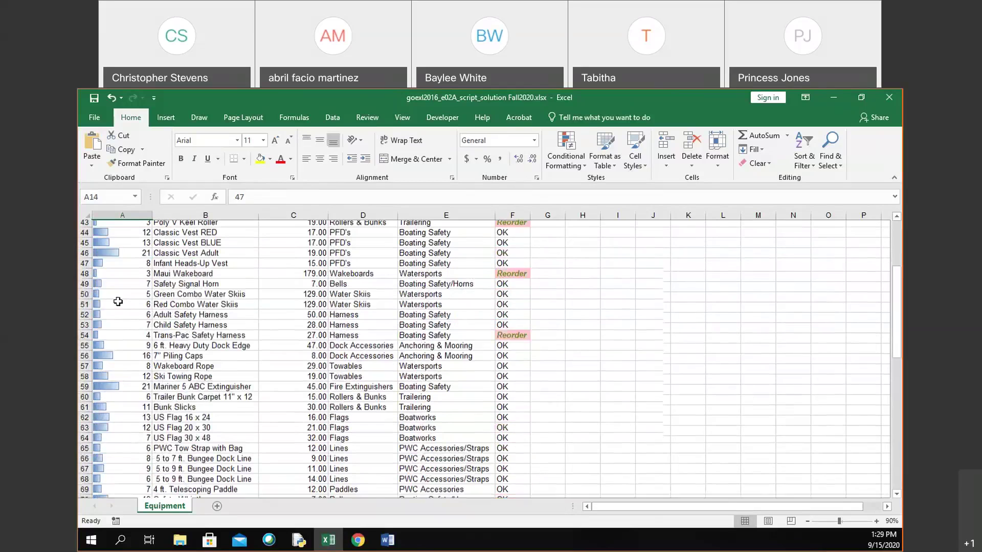
{"action": "scroll", "coordinate": [113, 340], "scroll_direction": "up", "scroll_amount": 20}
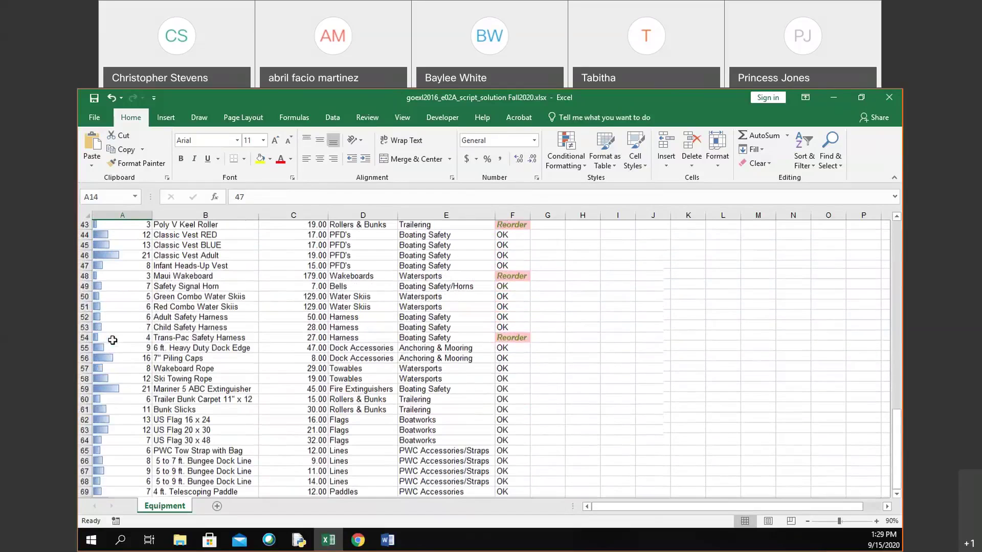
{"action": "scroll", "coordinate": [113, 340], "scroll_direction": "up", "scroll_amount": 2}
{"action": "scroll", "coordinate": [123, 328], "scroll_direction": "down", "scroll_amount": 3}
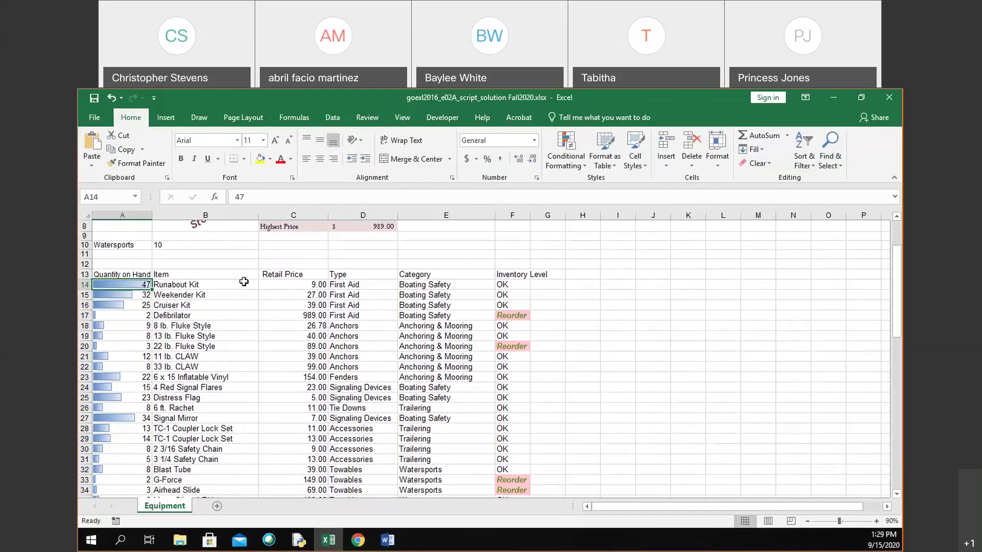
Enter the formula =NOW() in cell A80 below the inventory list
{"action": "key", "text": "alt+Tab"}
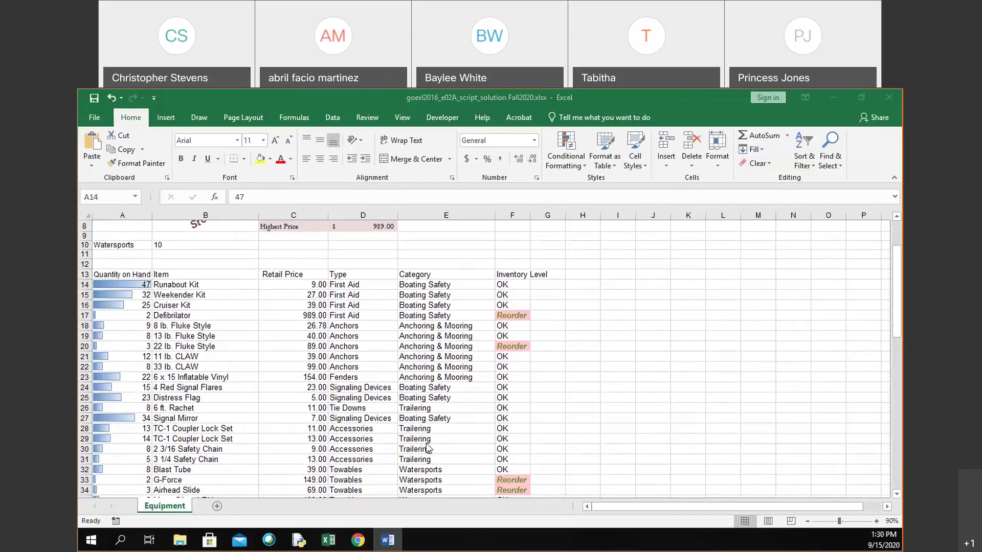
{"action": "key", "text": "alt+Tab"}
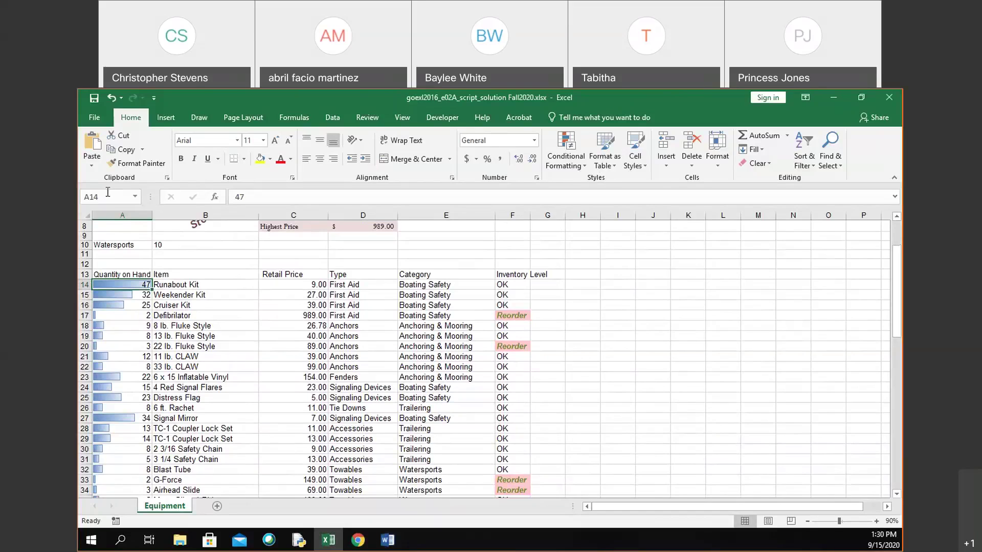
{"action": "left_click", "coordinate": [112, 196]}
{"action": "type", "text": "a80"}
{"action": "key", "text": "Return"}
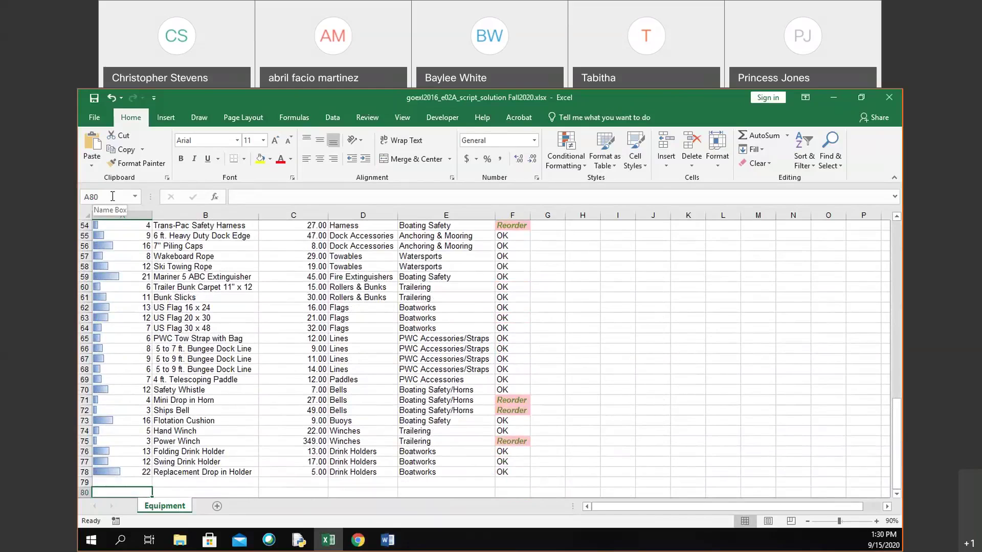
{"action": "type", "text": "=NOW"}
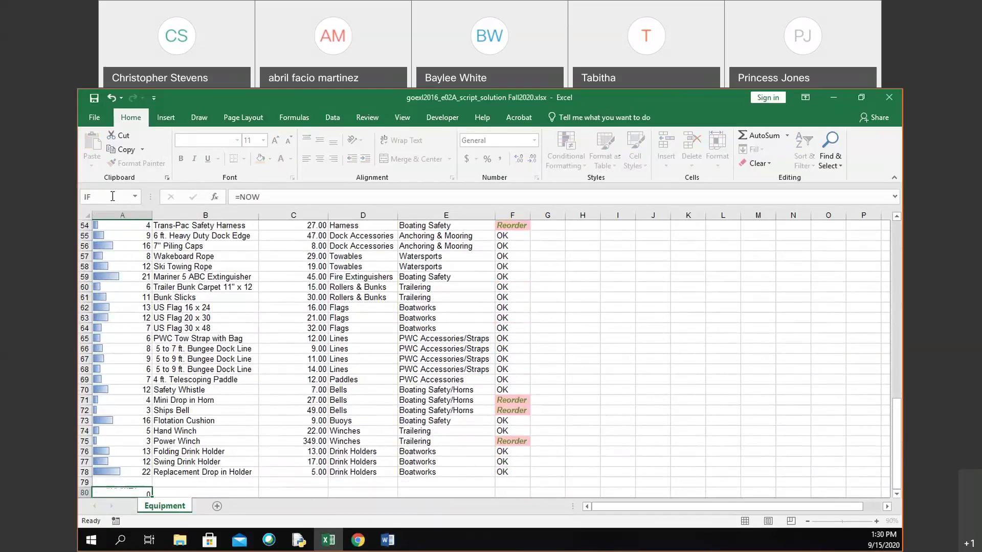
{"action": "key", "text": "Return"}
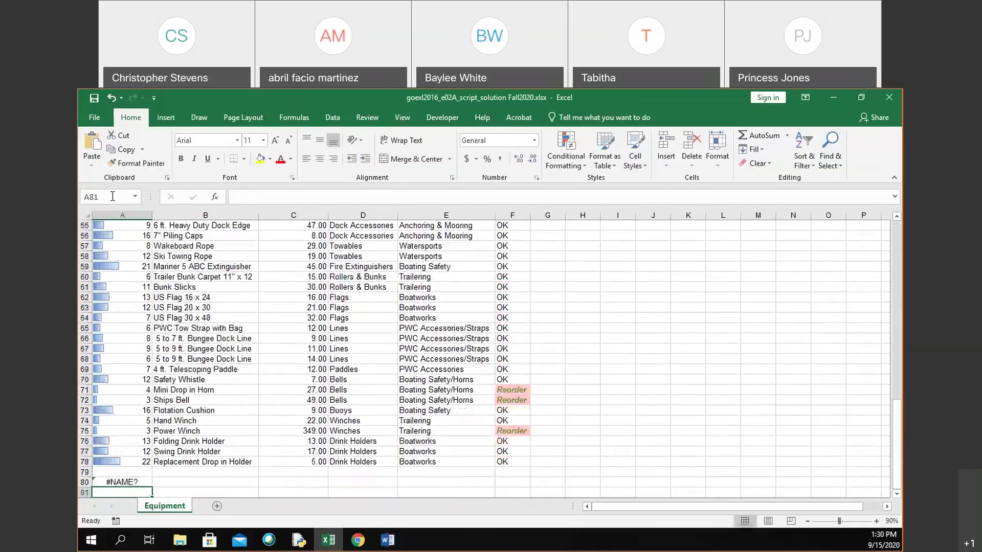
{"action": "double_click", "coordinate": [138, 480]}
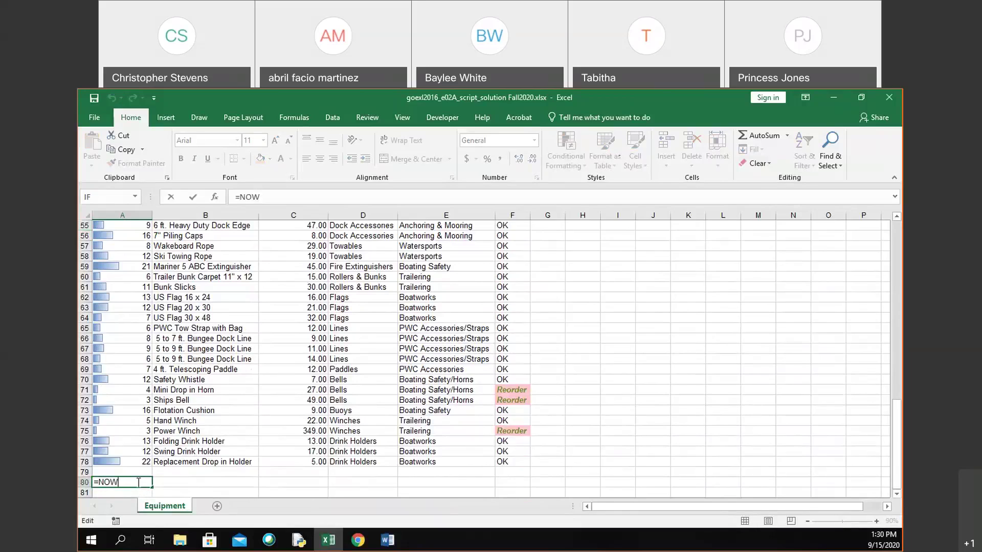
{"action": "type", "text": "()"}
{"action": "key", "text": "Return"}
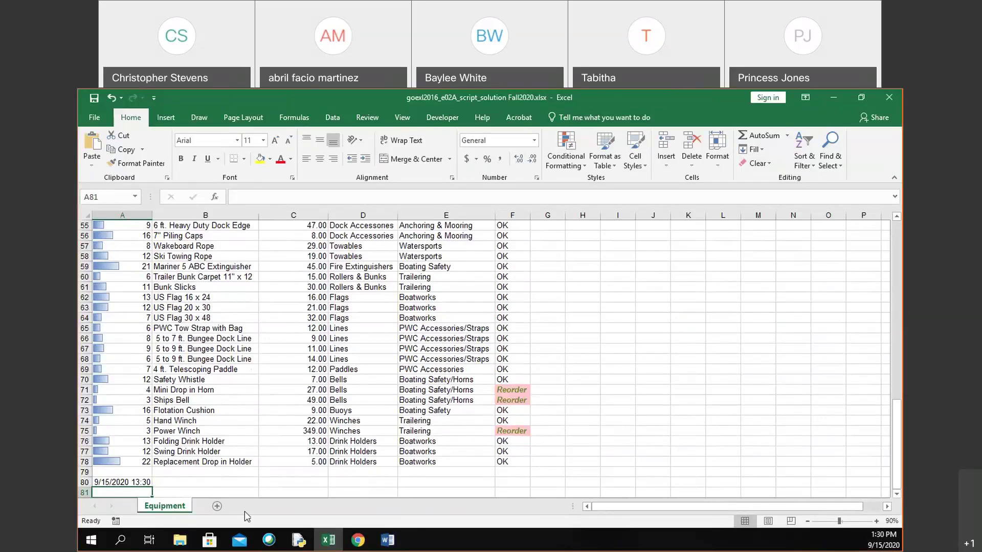
Re-enter the formula =NOW() in cell A80 to refresh its date and time
{"action": "mouse_move", "coordinate": [387, 540]}
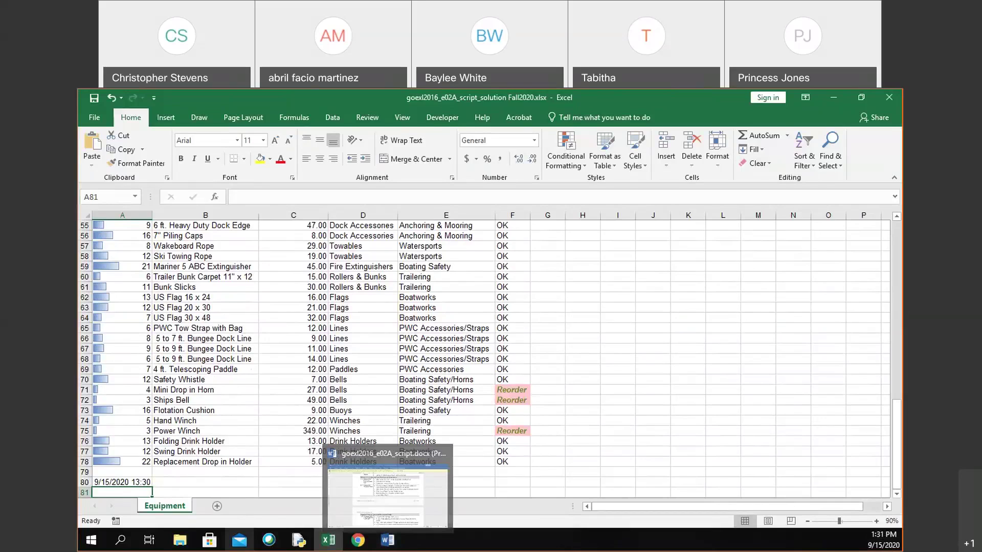
{"action": "left_click", "coordinate": [201, 483]}
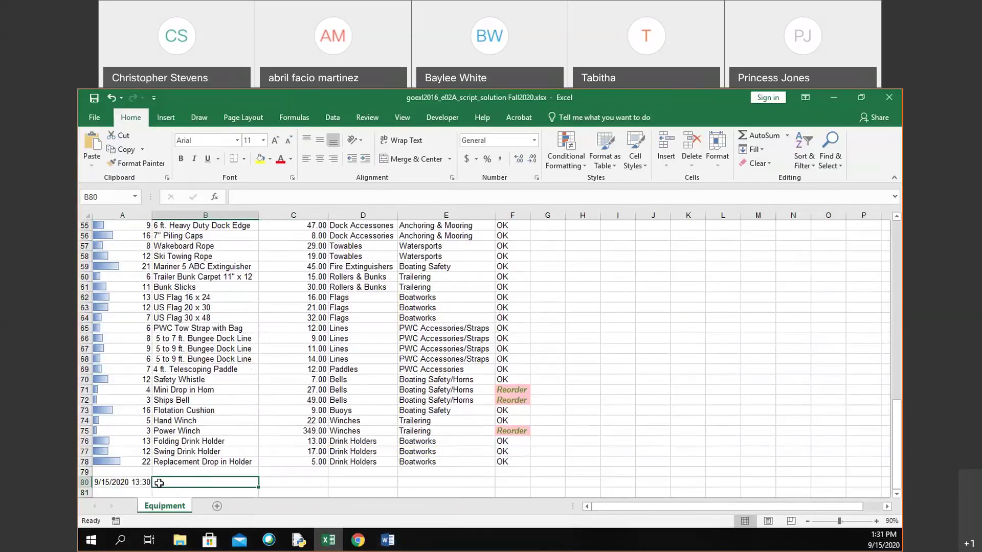
{"action": "left_click", "coordinate": [143, 483]}
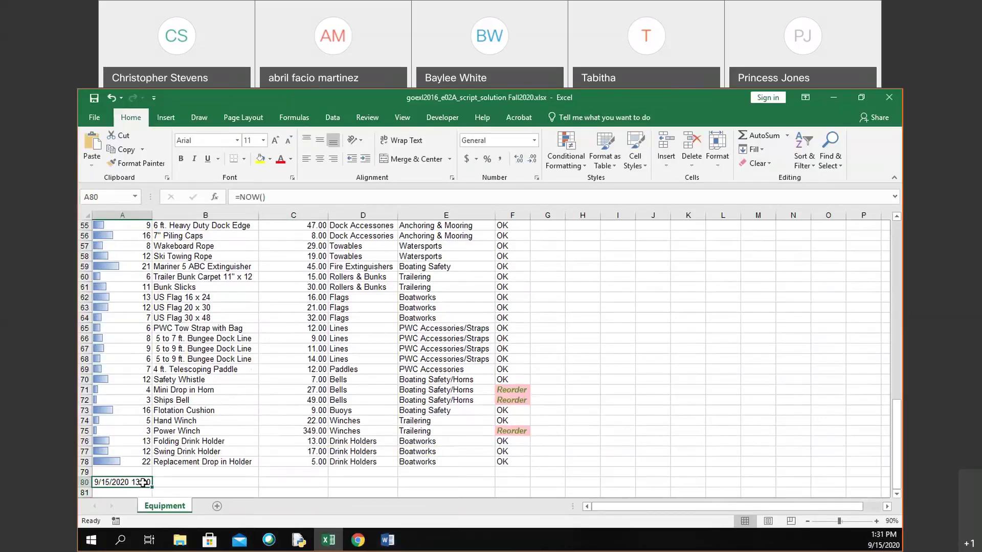
{"action": "type", "text": "=N"}
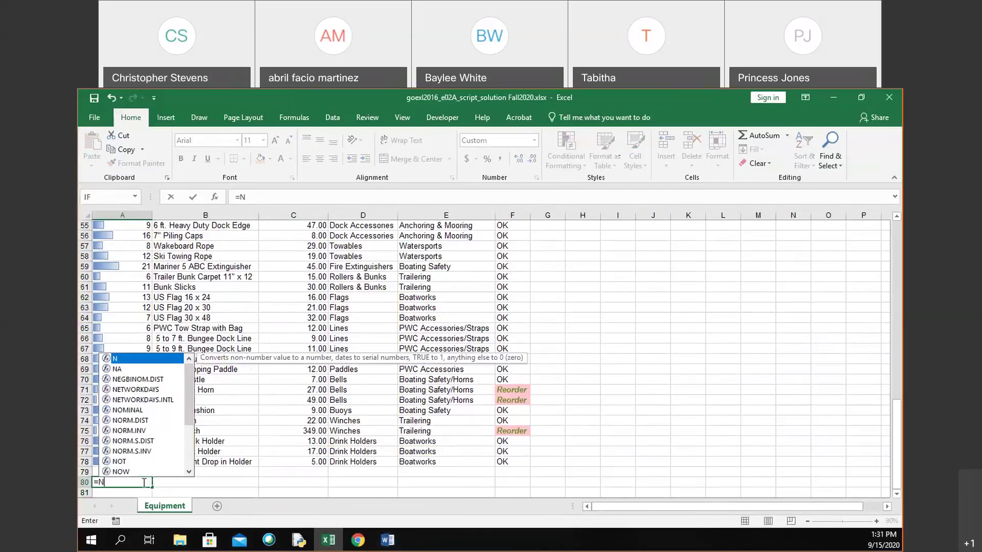
{"action": "type", "text": "OW("}
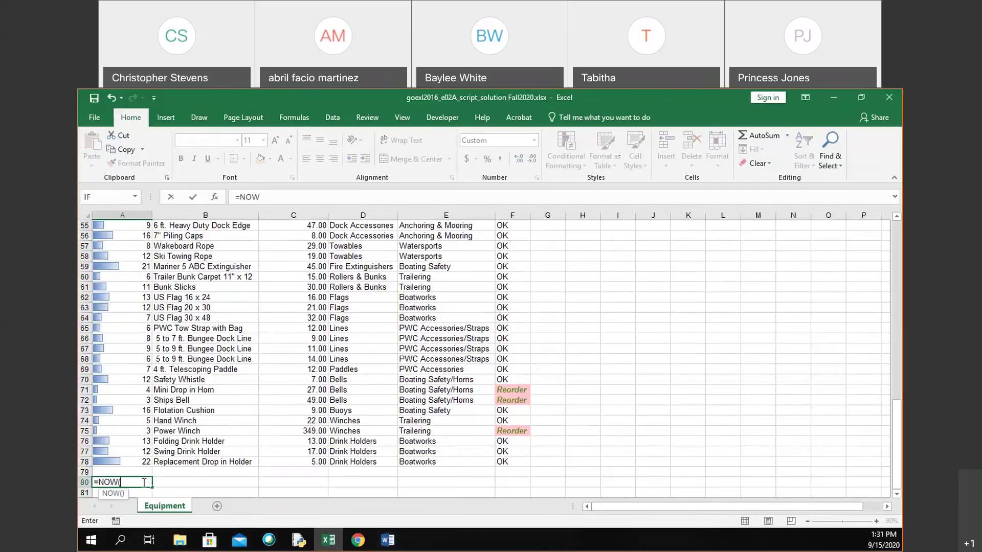
{"action": "type", "text": ")"}
{"action": "key", "text": "Return"}
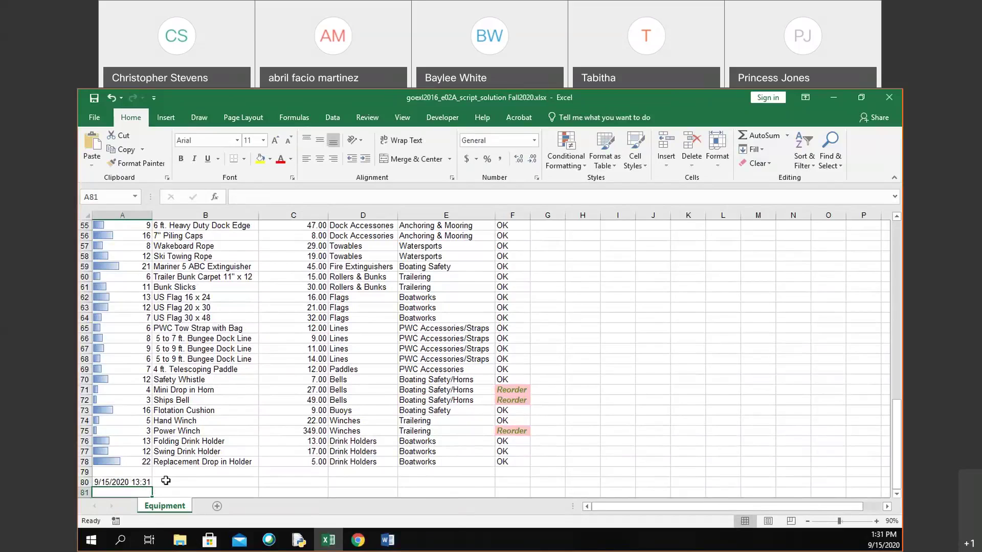
AutoFit the width of column A to its contents
{"action": "double_click", "coordinate": [151, 214]}
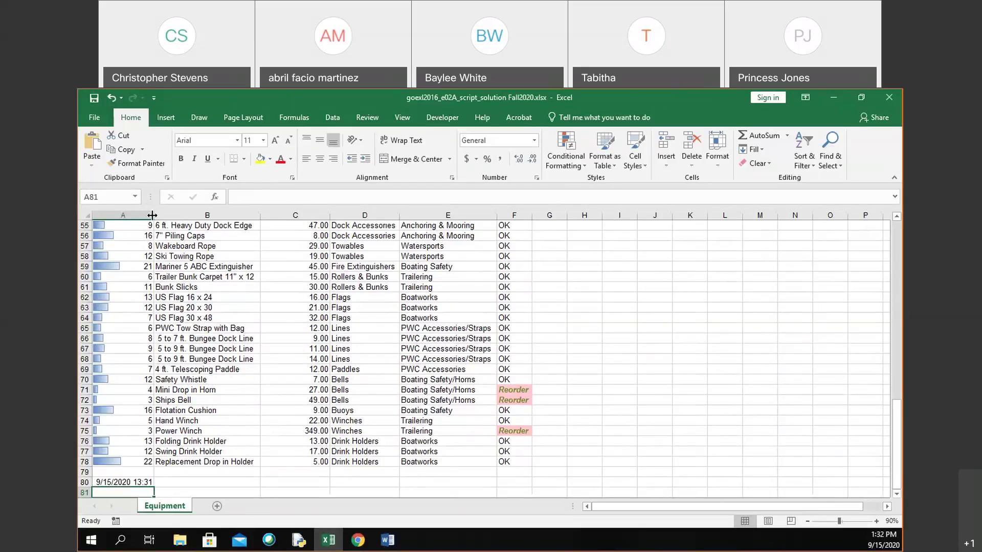
{"action": "left_click", "coordinate": [132, 483]}
{"action": "key", "text": "Right"}
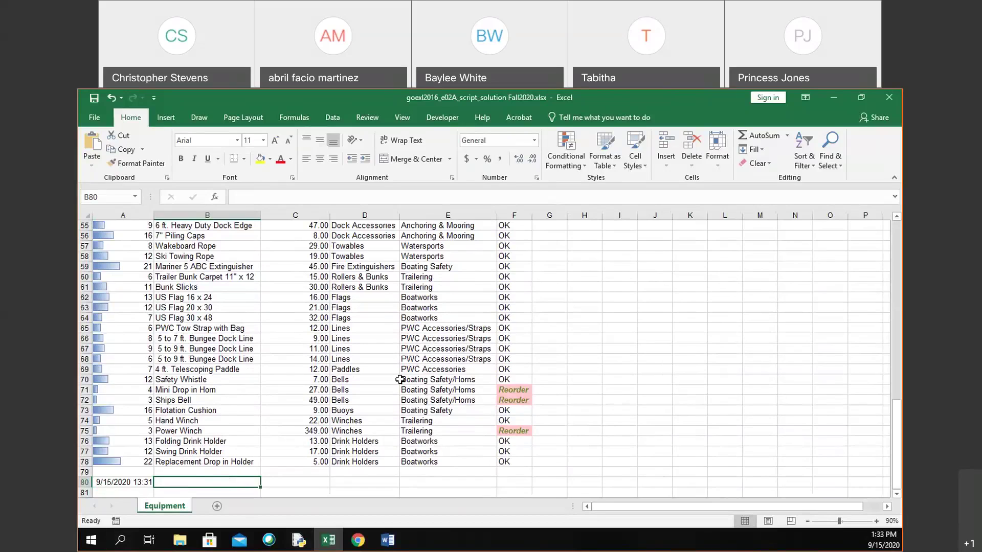
{"action": "scroll", "coordinate": [400, 380], "scroll_direction": "up", "scroll_amount": 13}
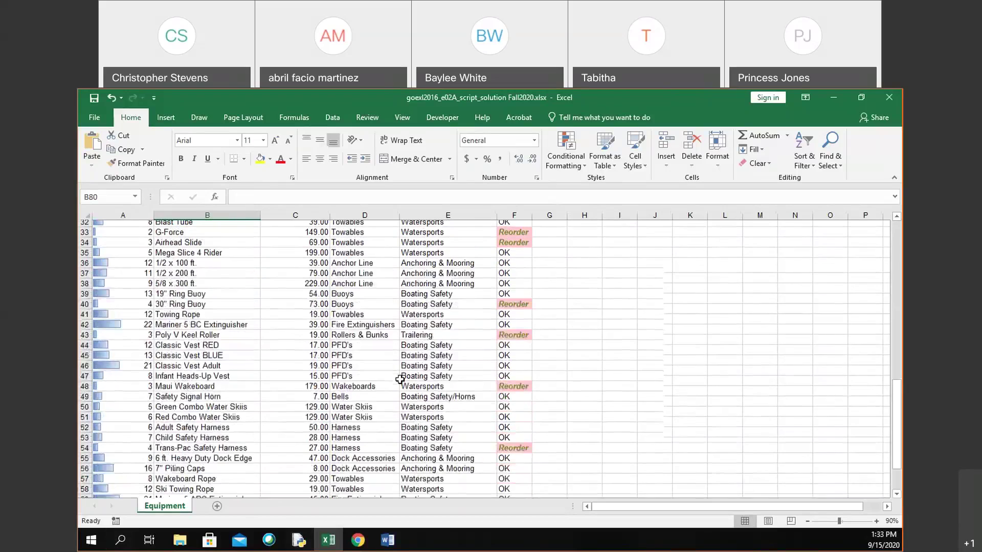
Freeze the top row of the Equipment worksheet so the Bayview Marine Store Inventory title stays in view
{"action": "scroll", "coordinate": [400, 380], "scroll_direction": "up", "scroll_amount": 2}
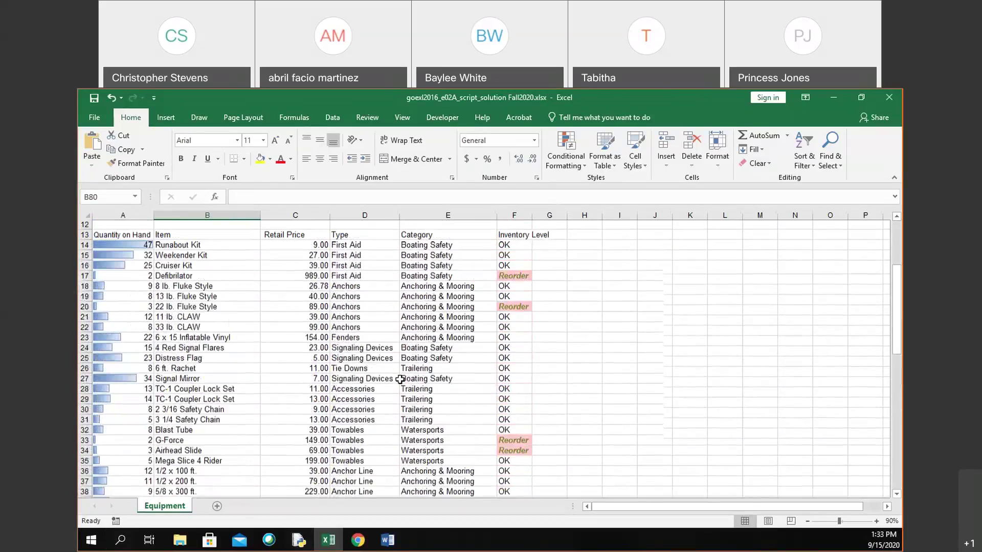
{"action": "scroll", "coordinate": [232, 305], "scroll_direction": "up", "scroll_amount": 1}
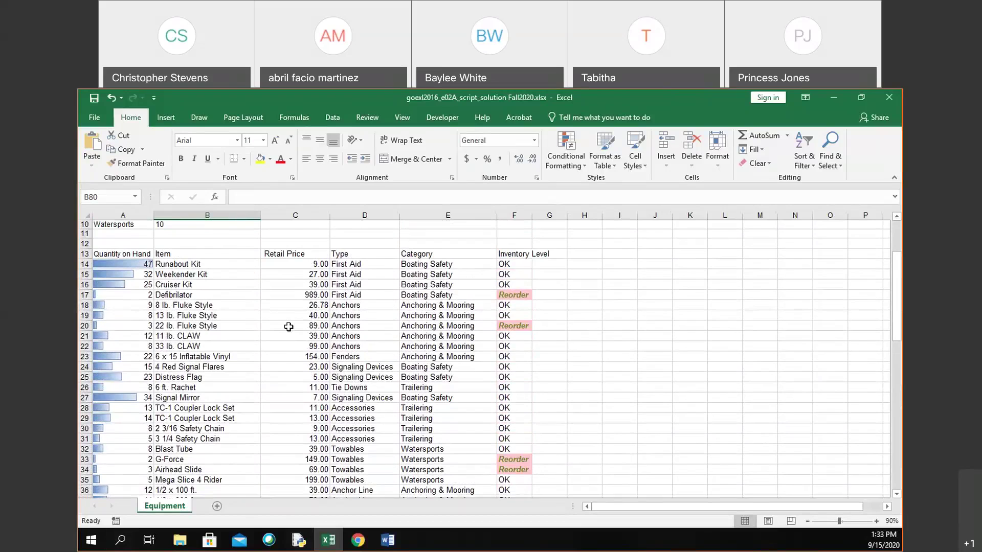
{"action": "scroll", "coordinate": [289, 327], "scroll_direction": "down", "scroll_amount": 7}
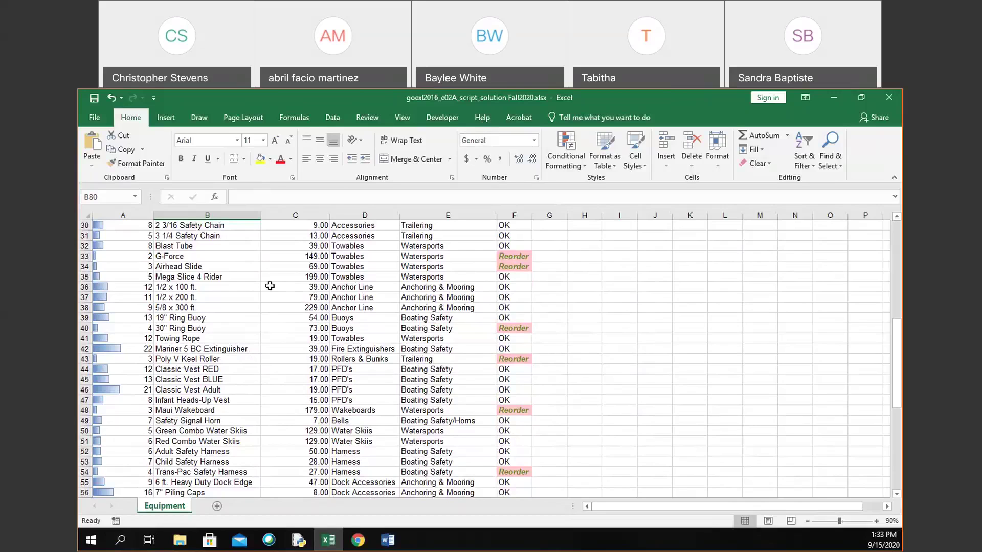
{"action": "scroll", "coordinate": [243, 353], "scroll_direction": "up", "scroll_amount": 10}
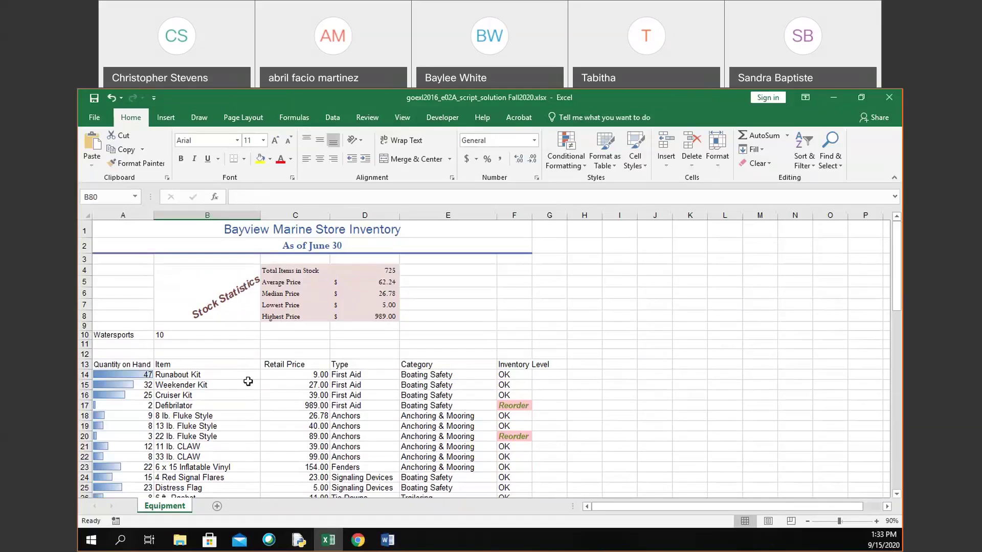
{"action": "left_click", "coordinate": [110, 230]}
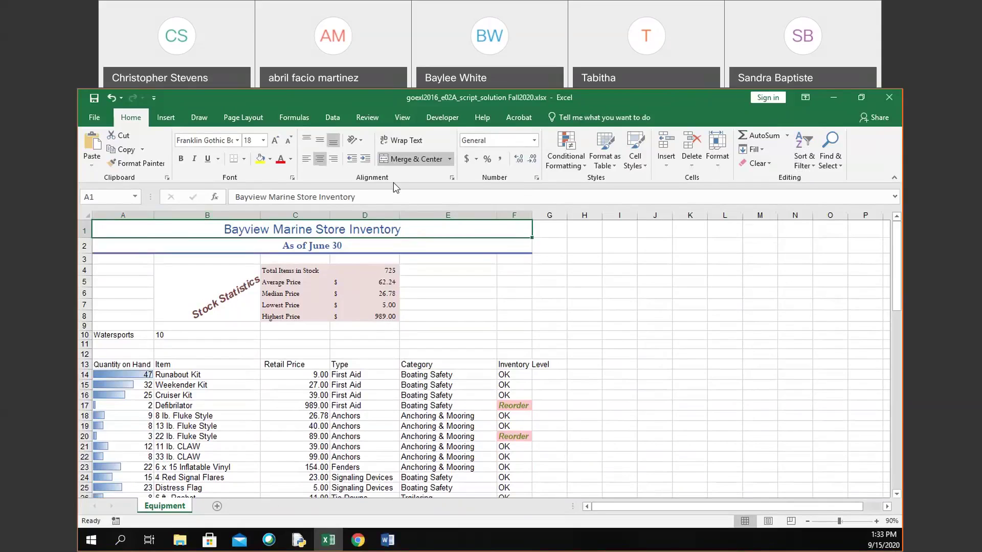
{"action": "left_click", "coordinate": [398, 122]}
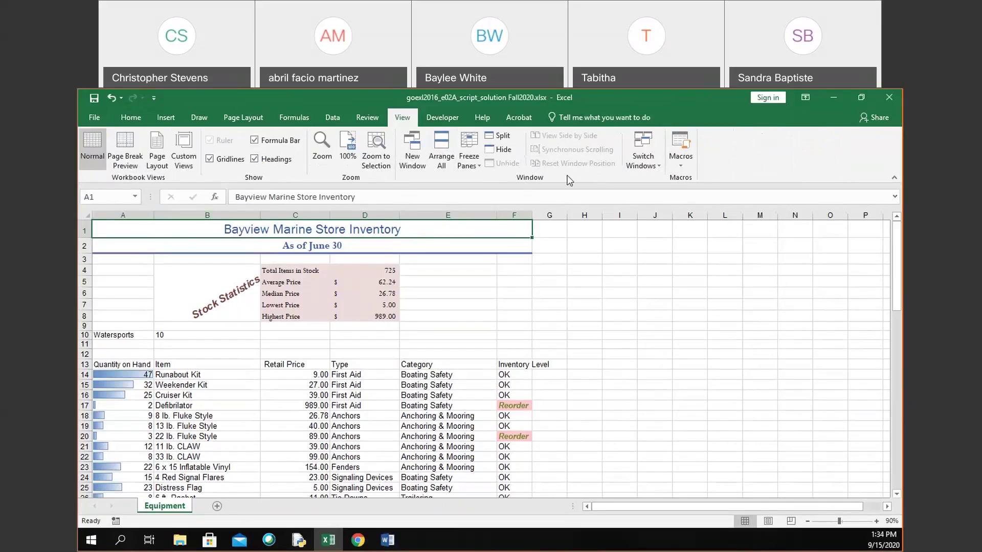
{"action": "left_click", "coordinate": [469, 163]}
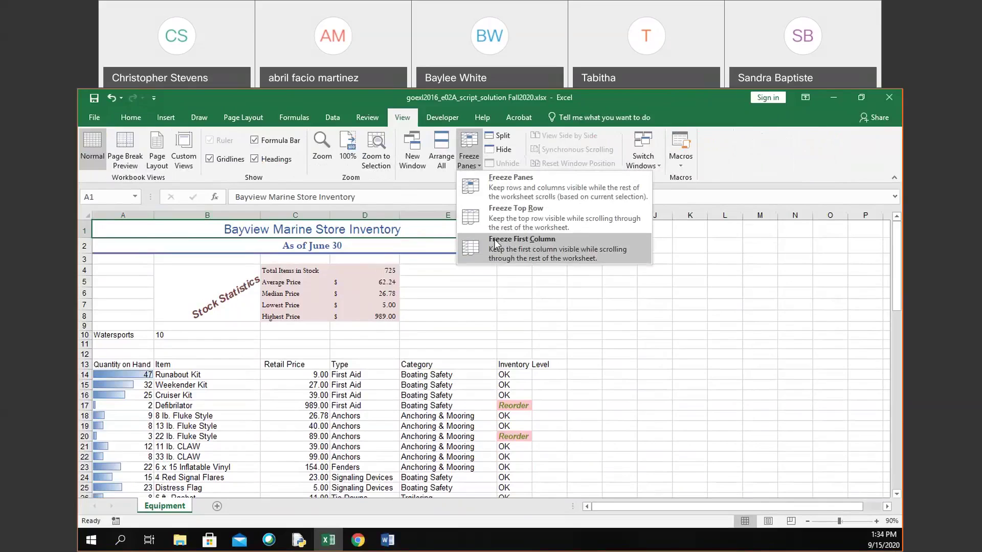
{"action": "left_click", "coordinate": [536, 215]}
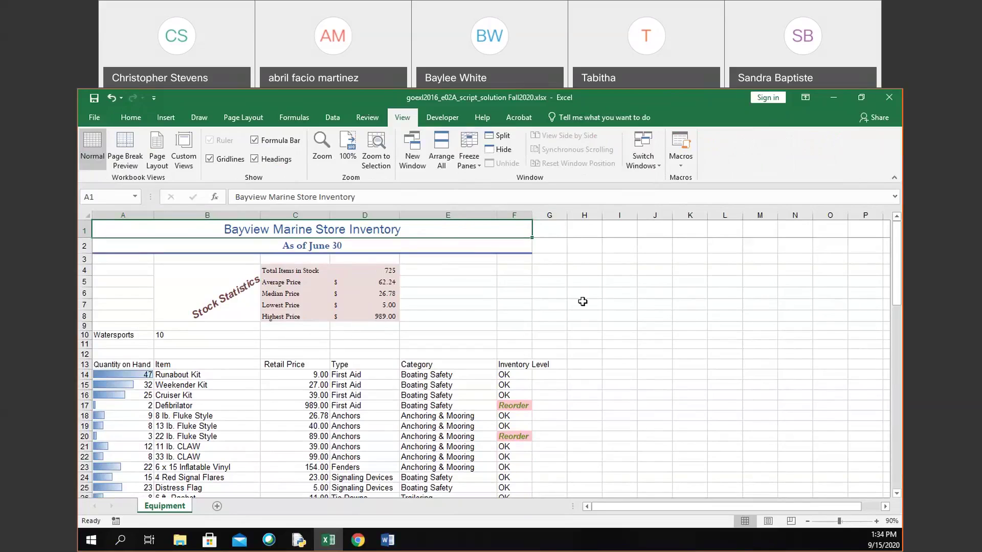
Check how the frozen title row behaves along the inventory list and unfreeze the panes
{"action": "scroll", "coordinate": [583, 302], "scroll_direction": "down", "scroll_amount": 2}
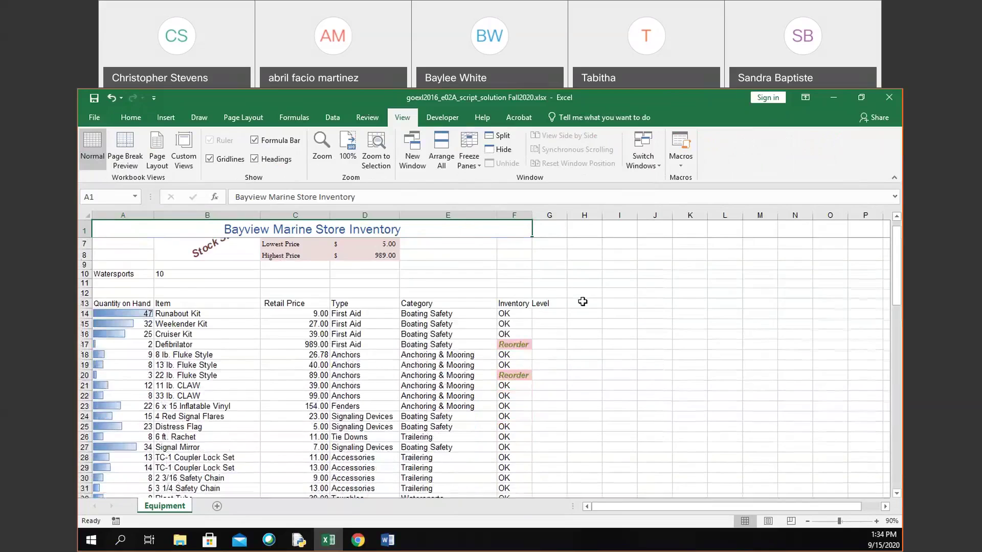
{"action": "scroll", "coordinate": [583, 301], "scroll_direction": "down", "scroll_amount": 9}
{"action": "scroll", "coordinate": [582, 302], "scroll_direction": "down", "scroll_amount": 5}
{"action": "scroll", "coordinate": [583, 302], "scroll_direction": "up", "scroll_amount": 18}
{"action": "scroll", "coordinate": [583, 302], "scroll_direction": "down", "scroll_amount": 1}
{"action": "scroll", "coordinate": [583, 301], "scroll_direction": "up", "scroll_amount": 1}
{"action": "scroll", "coordinate": [583, 302], "scroll_direction": "down", "scroll_amount": 1}
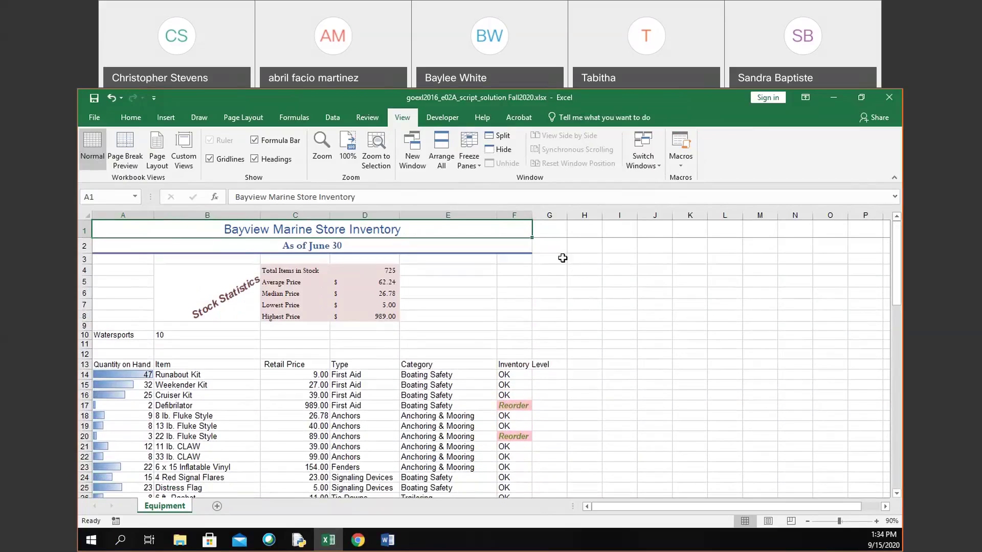
{"action": "left_click", "coordinate": [474, 148]}
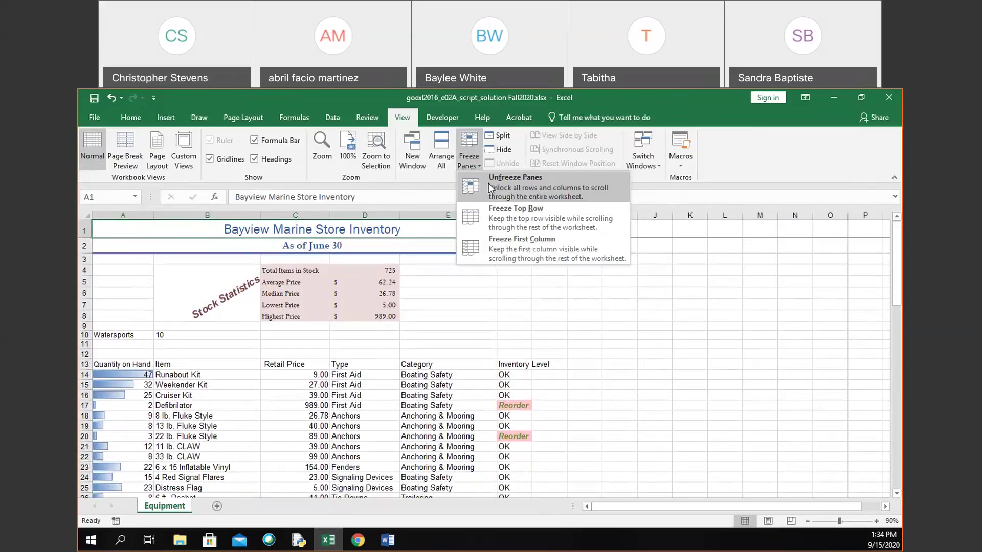
{"action": "left_click", "coordinate": [468, 159]}
Freeze the first column of the worksheet and unfreeze the panes again
{"action": "left_click", "coordinate": [467, 162]}
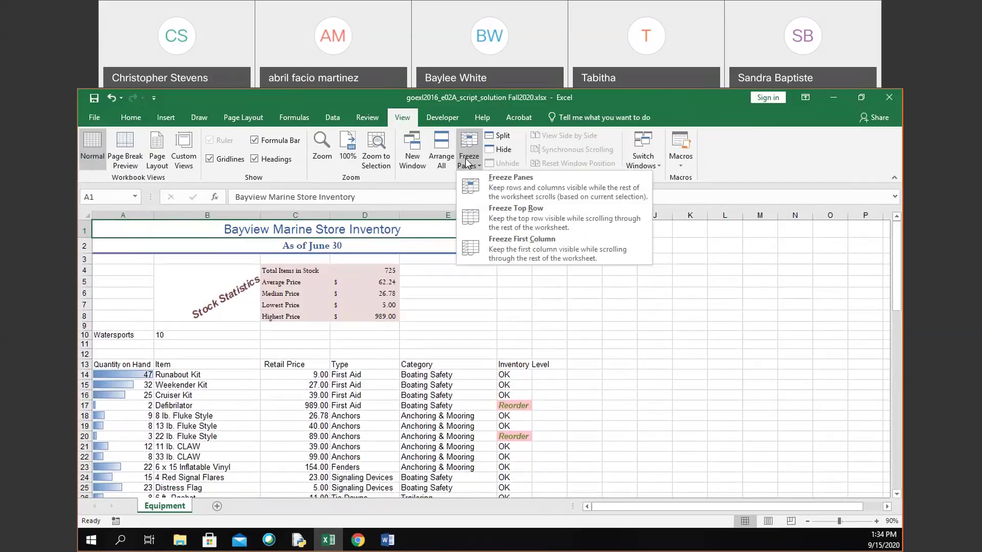
{"action": "left_click", "coordinate": [495, 253]}
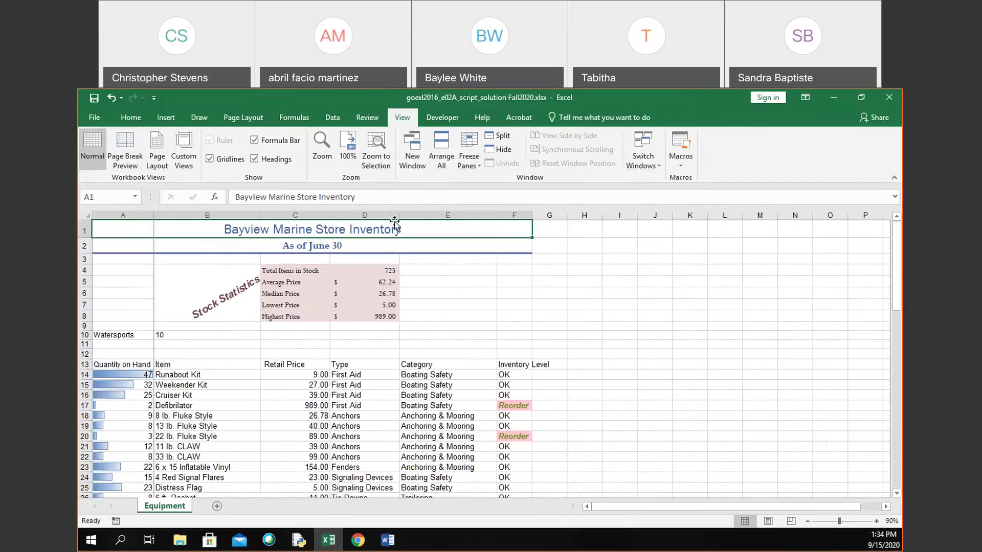
{"action": "left_click", "coordinate": [481, 166]}
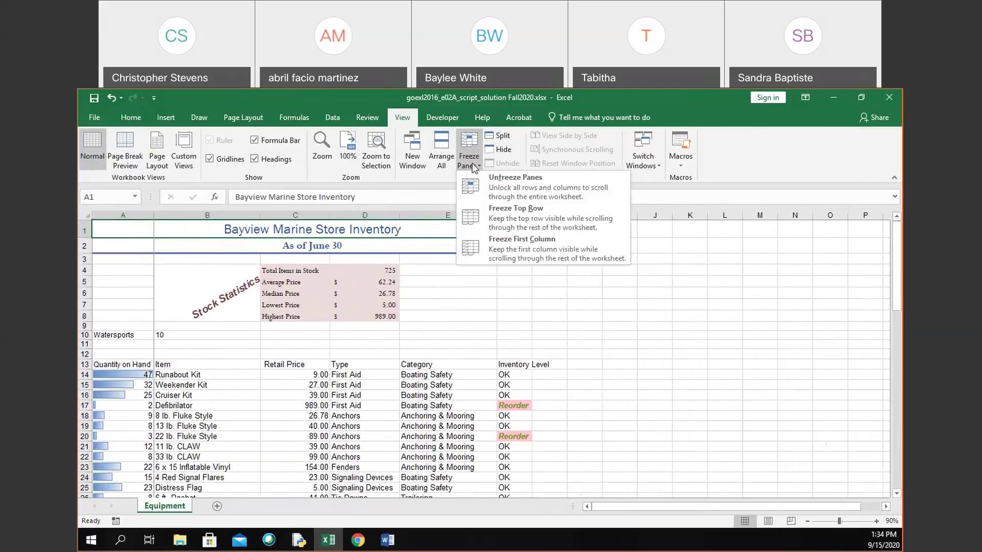
{"action": "left_click", "coordinate": [482, 214]}
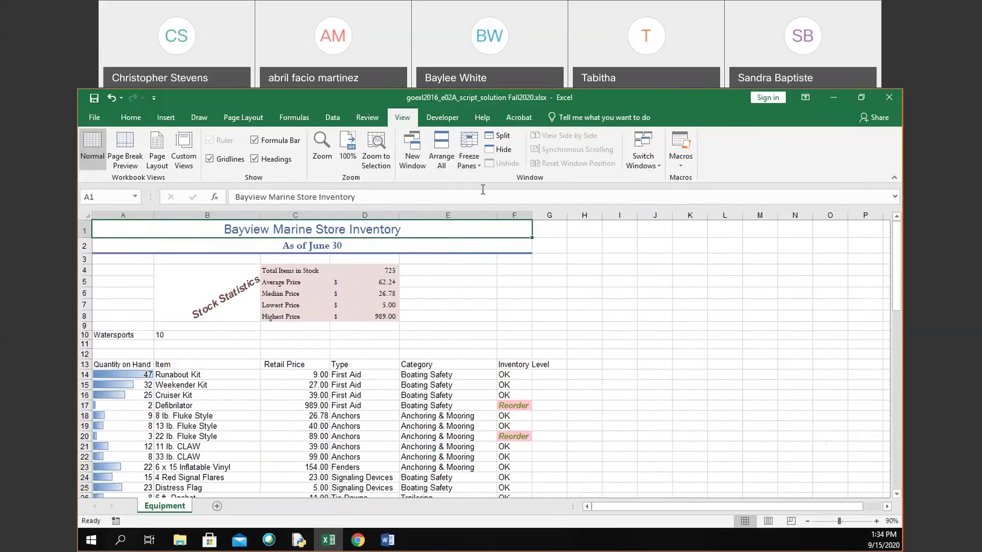
Freeze the panes above row 14 so rows 1 to 13 with the column headings stay in view
{"action": "left_click", "coordinate": [85, 374]}
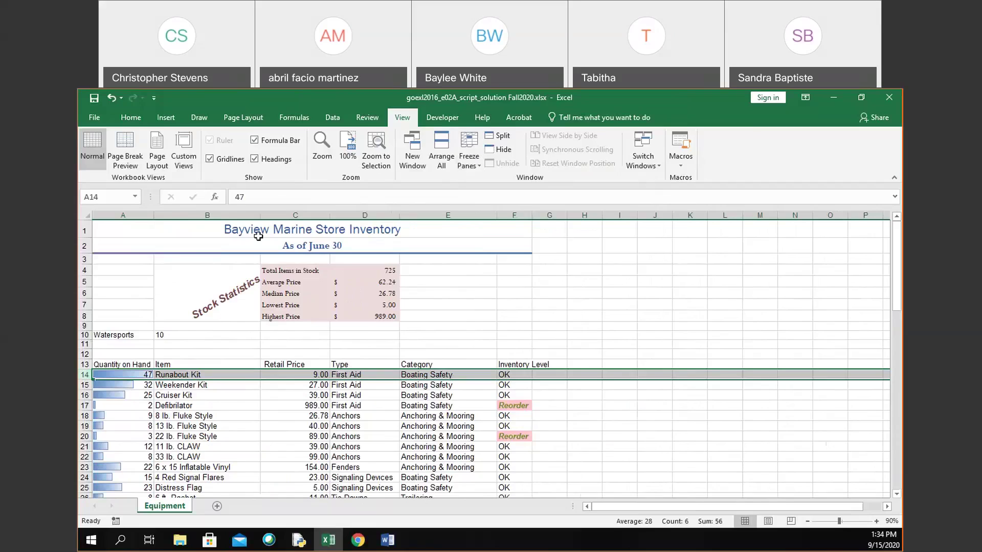
{"action": "left_click", "coordinate": [471, 164]}
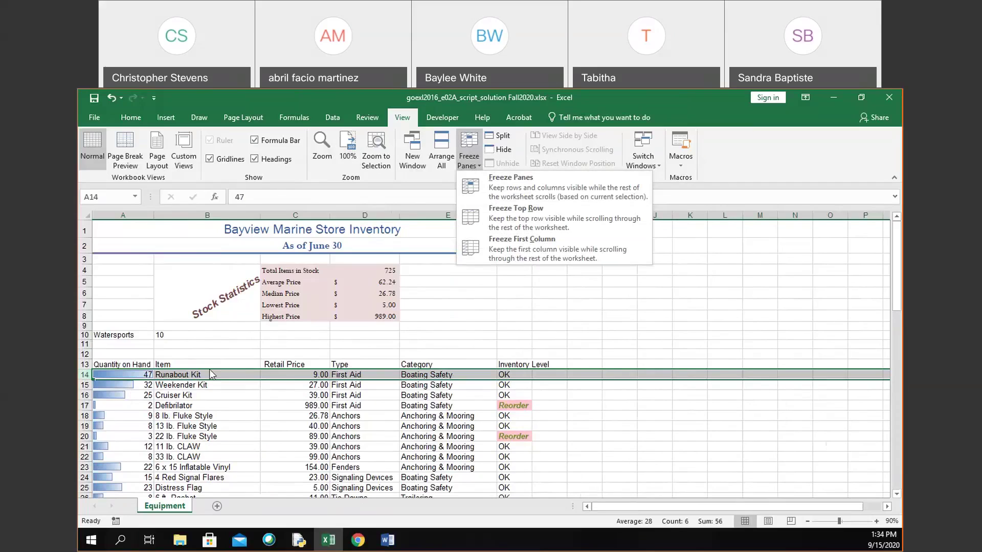
{"action": "left_click", "coordinate": [490, 183]}
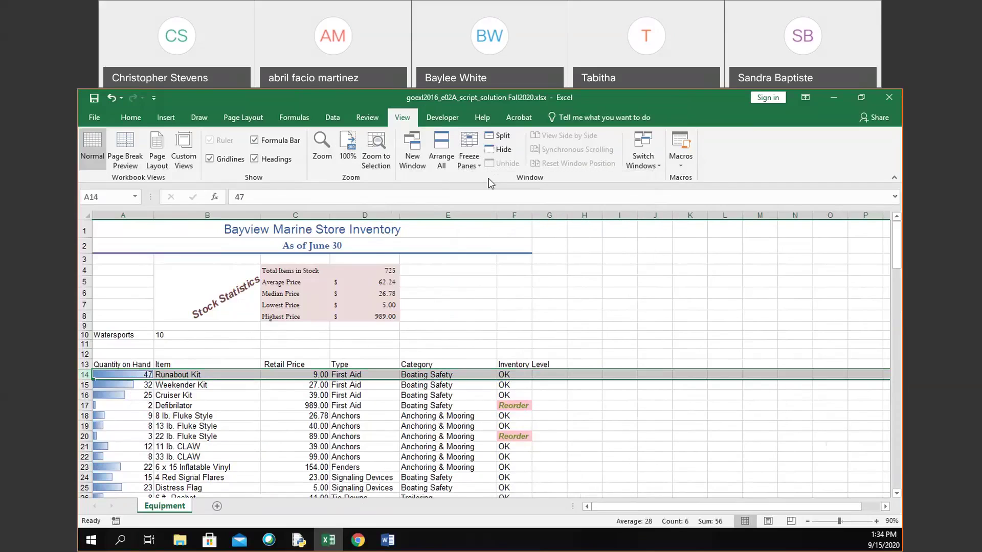
Examine the inventory items through the end of the list beneath the frozen column headings
{"action": "scroll", "coordinate": [464, 382], "scroll_direction": "down", "scroll_amount": 1}
{"action": "scroll", "coordinate": [463, 383], "scroll_direction": "down", "scroll_amount": 5}
{"action": "scroll", "coordinate": [464, 382], "scroll_direction": "down", "scroll_amount": 6}
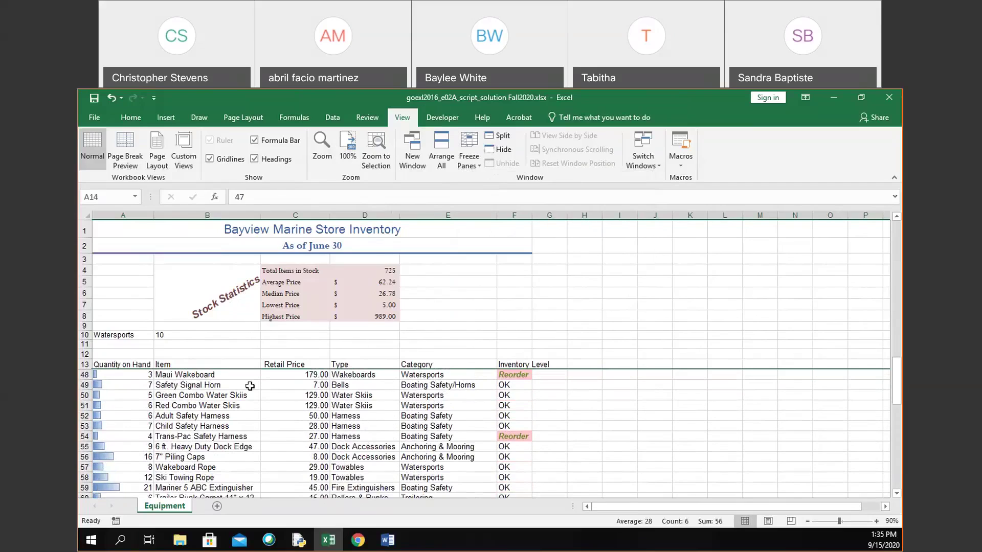
{"action": "scroll", "coordinate": [249, 386], "scroll_direction": "down", "scroll_amount": 9}
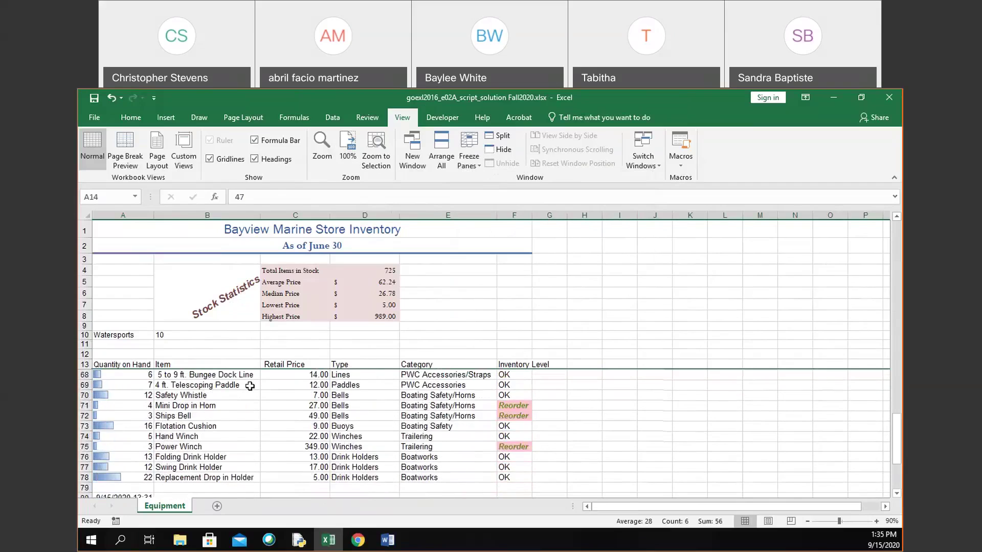
{"action": "scroll", "coordinate": [250, 386], "scroll_direction": "up", "scroll_amount": 5}
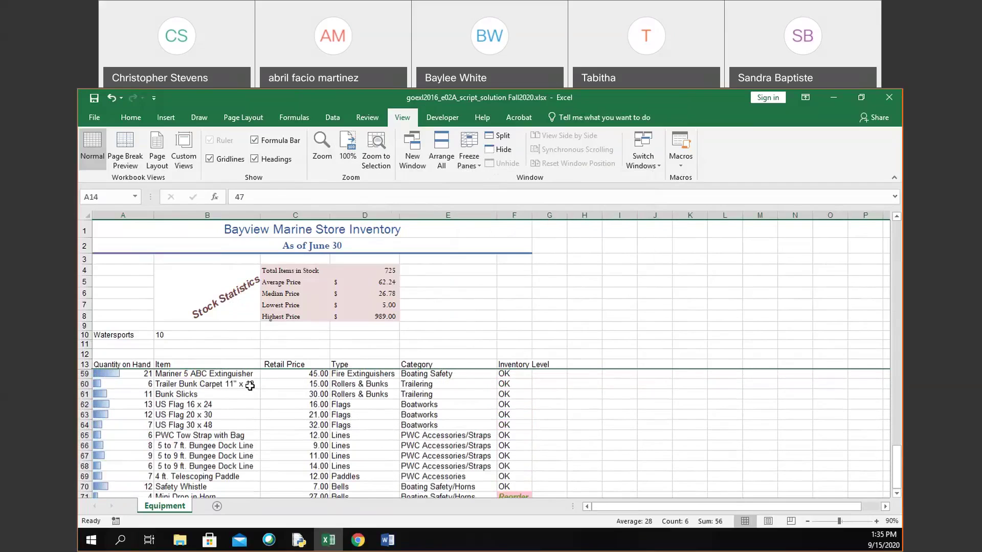
{"action": "scroll", "coordinate": [249, 386], "scroll_direction": "up", "scroll_amount": 4}
{"action": "scroll", "coordinate": [446, 412], "scroll_direction": "up", "scroll_amount": 9}
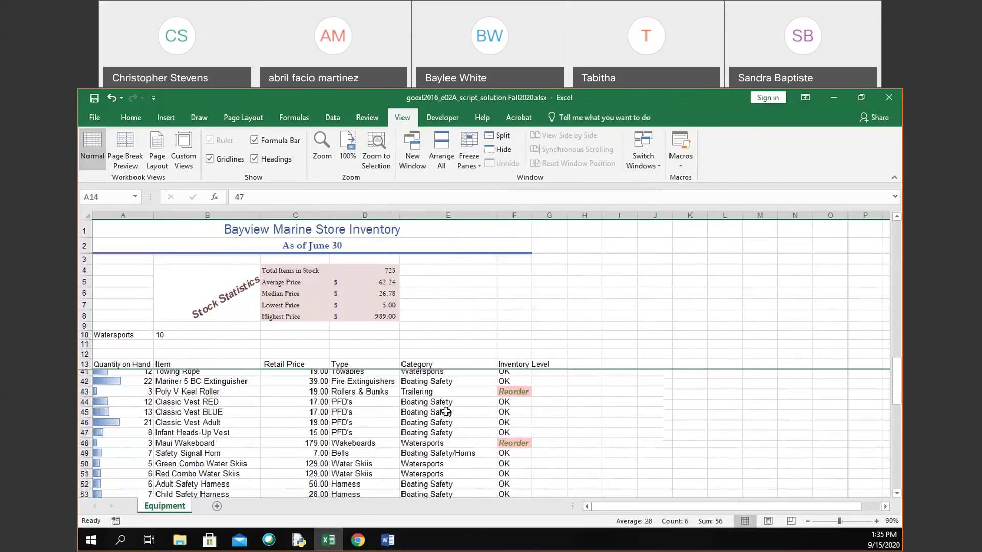
{"action": "scroll", "coordinate": [446, 412], "scroll_direction": "up", "scroll_amount": 7}
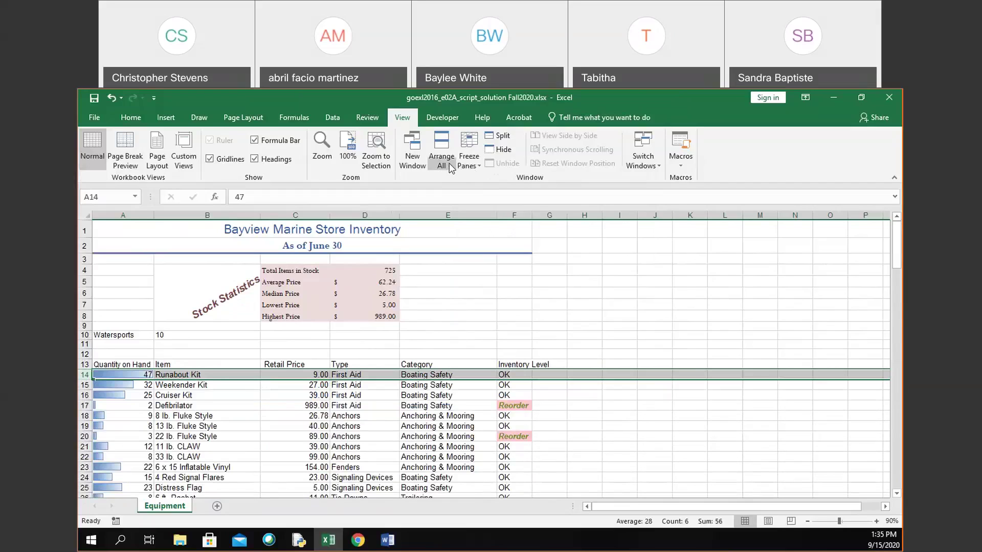
Unfreeze the rows above row 14 of the inventory worksheet
{"action": "left_click", "coordinate": [467, 161]}
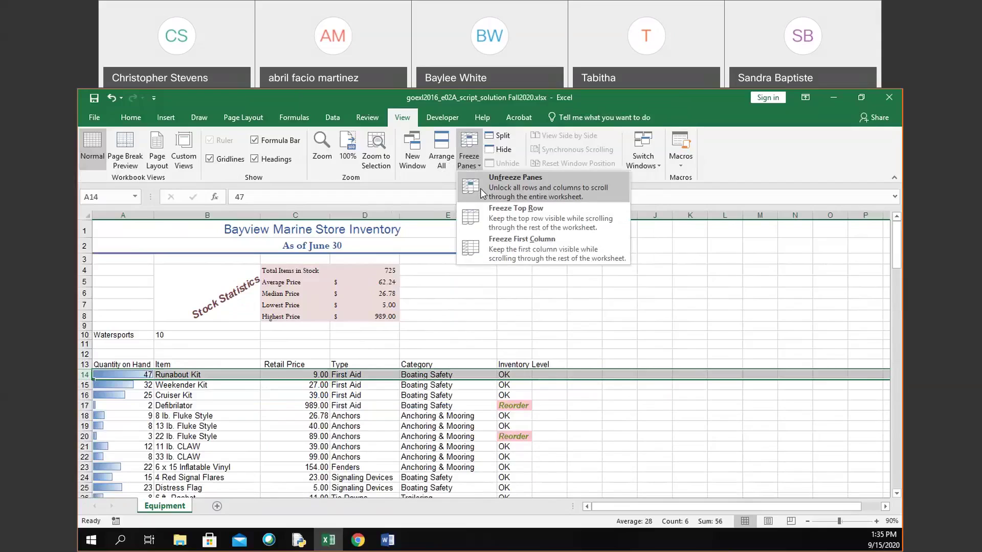
{"action": "left_click", "coordinate": [481, 188]}
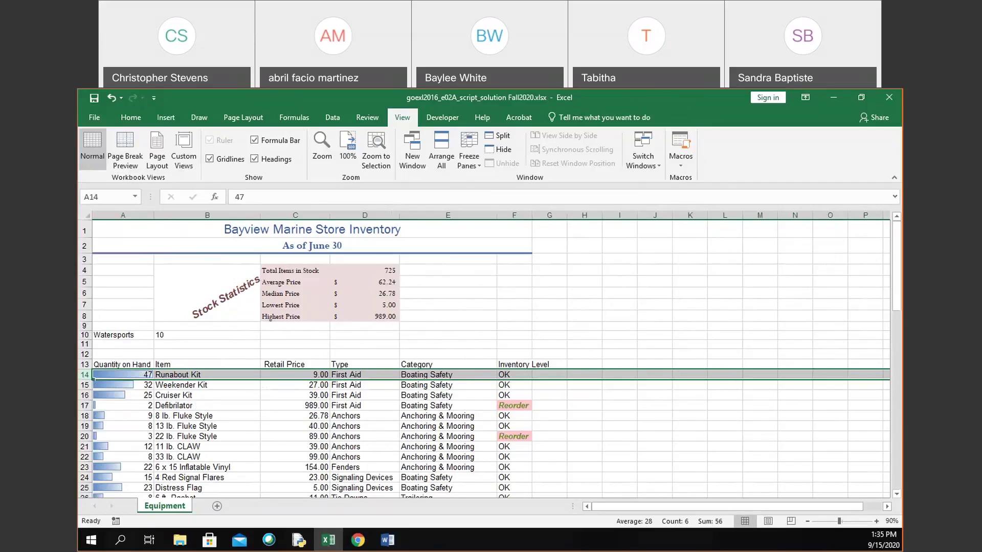
{"action": "key", "text": "alt+Tab"}
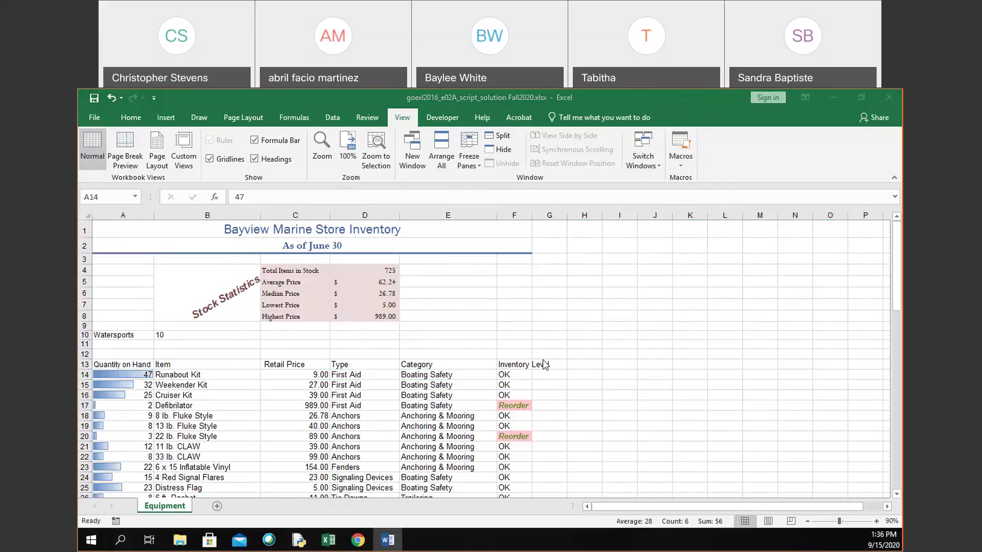
{"action": "key", "text": "alt+Tab"}
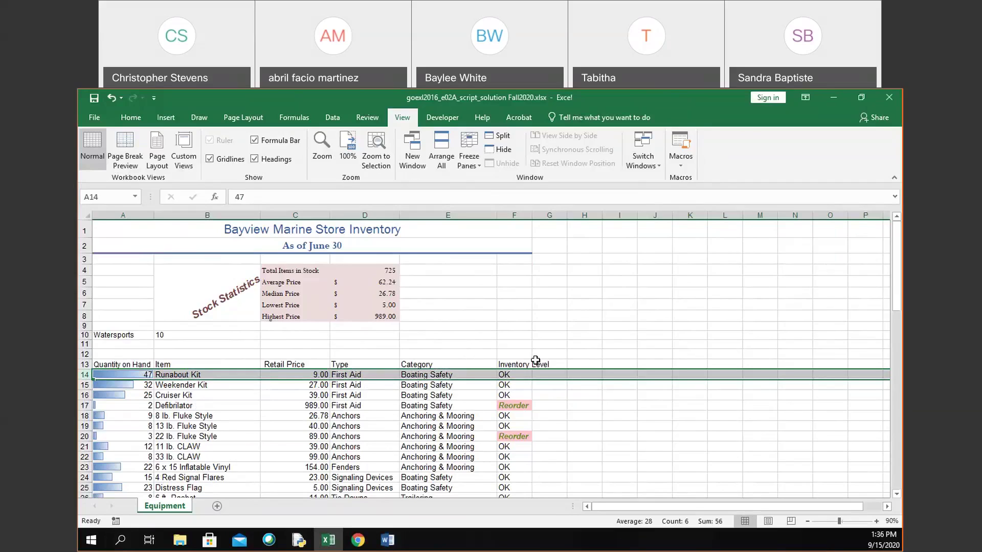
Select cell A13, the Quantity on Hand heading of the inventory list
{"action": "left_click", "coordinate": [488, 345]}
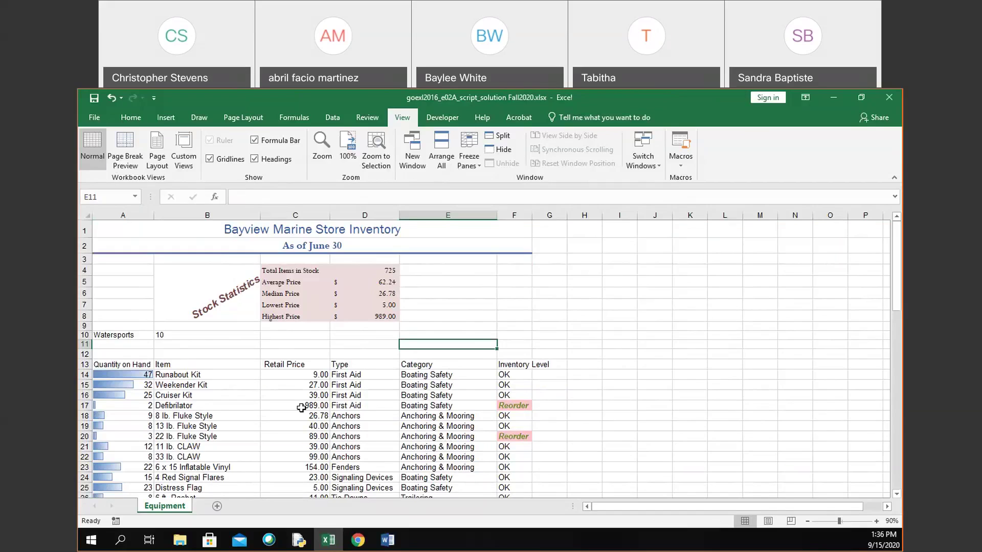
{"action": "left_click", "coordinate": [133, 368]}
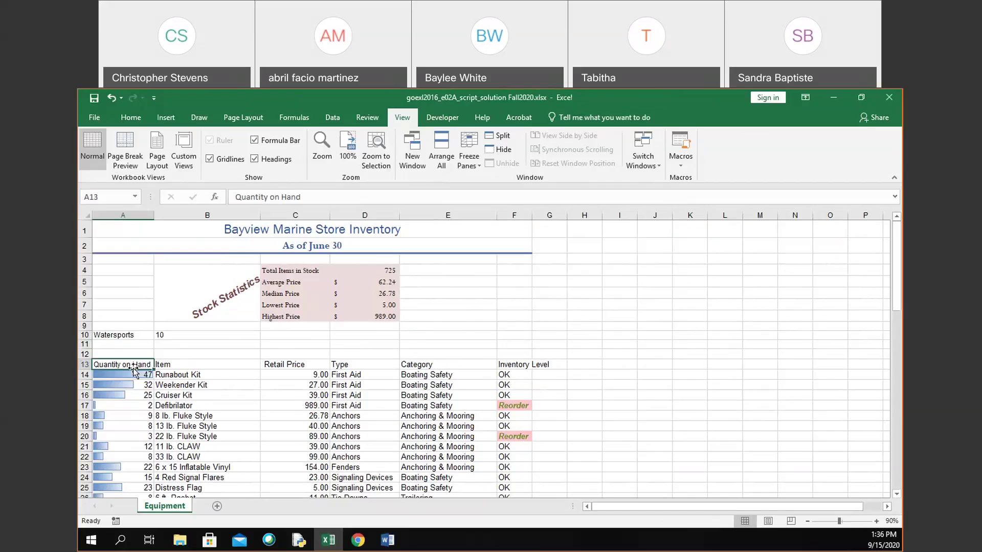
{"action": "left_click", "coordinate": [127, 121]}
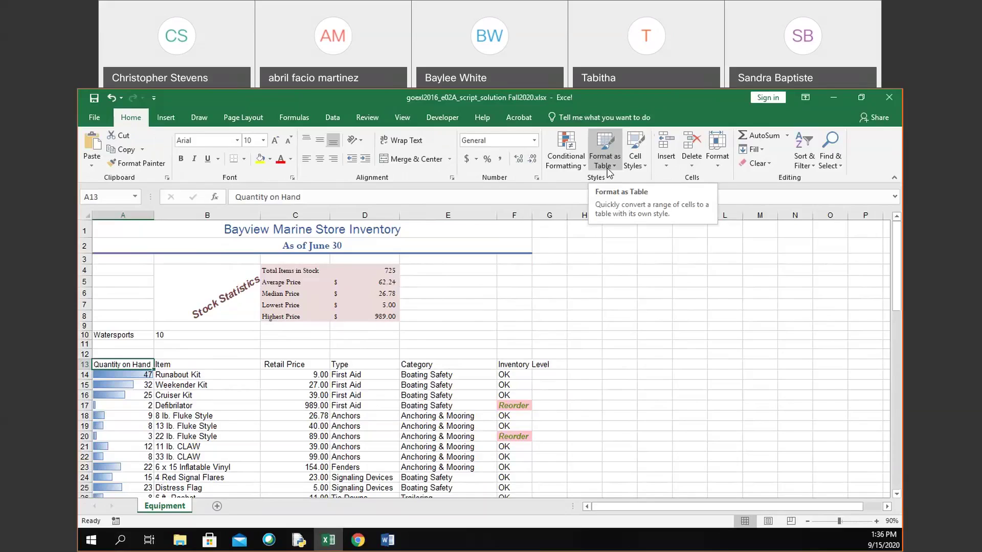
{"action": "left_click", "coordinate": [157, 123]}
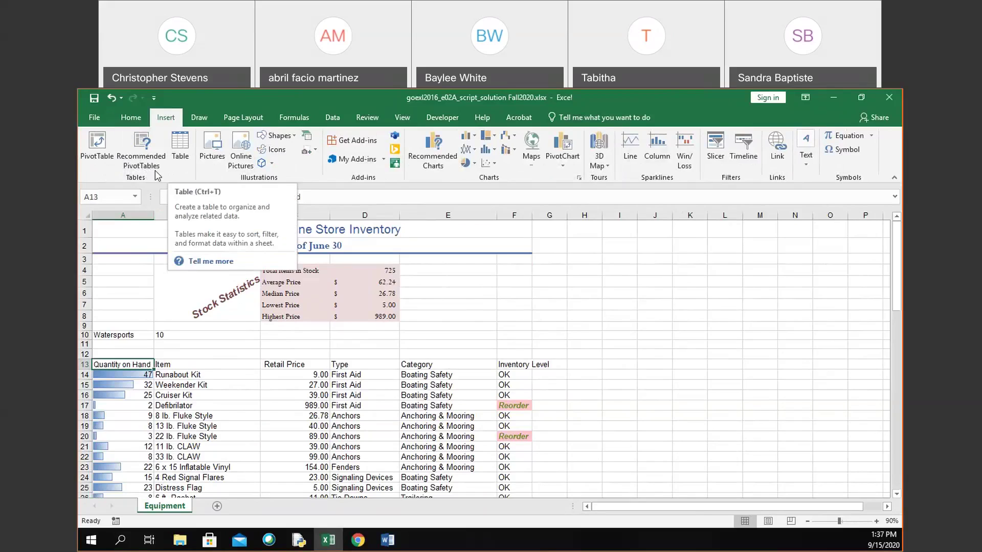
{"action": "left_click", "coordinate": [128, 121]}
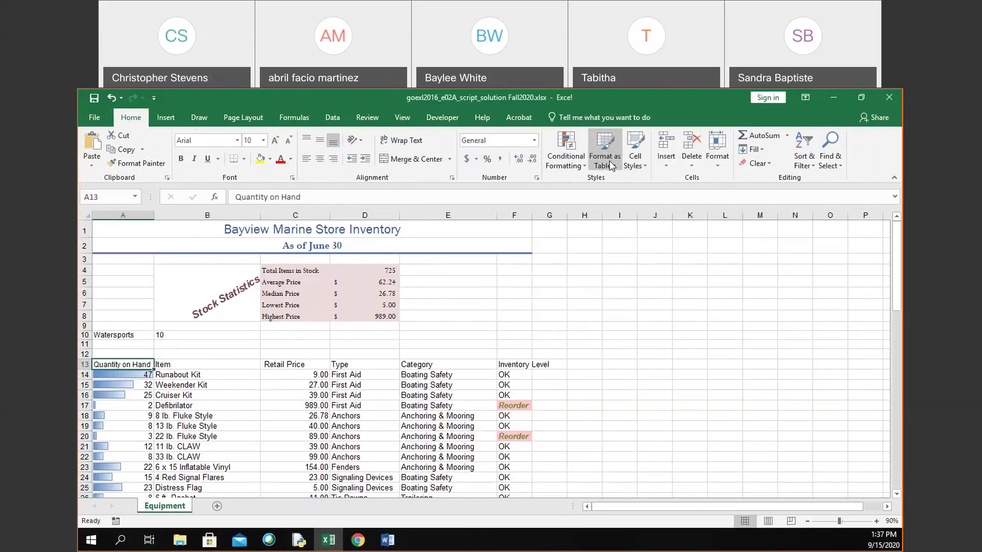
{"action": "left_click", "coordinate": [609, 161]}
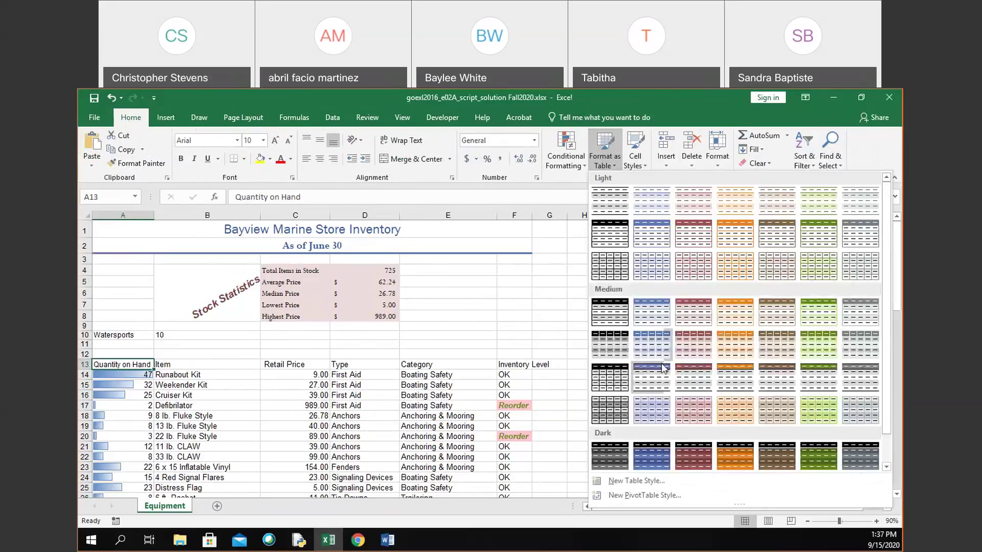
{"action": "left_click", "coordinate": [613, 102]}
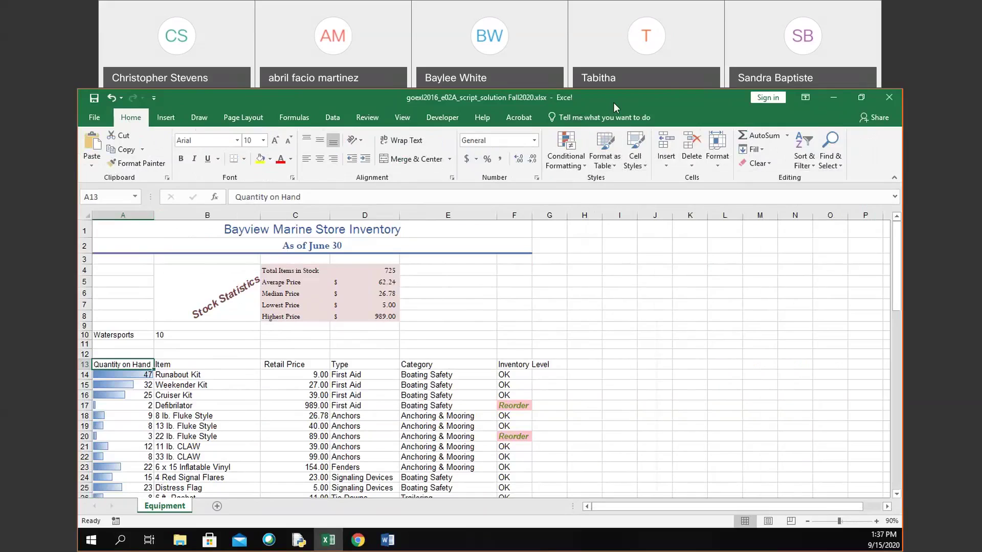
Convert the range A13:F78 to a table with headers and view the Quantity on Hand column's sort and filter options
{"action": "left_click", "coordinate": [162, 123]}
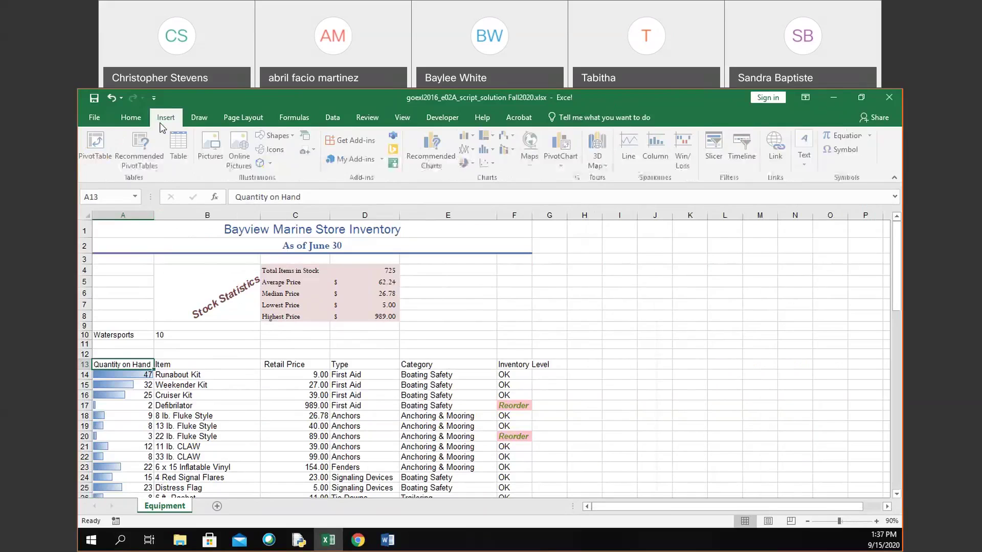
{"action": "left_click", "coordinate": [179, 156]}
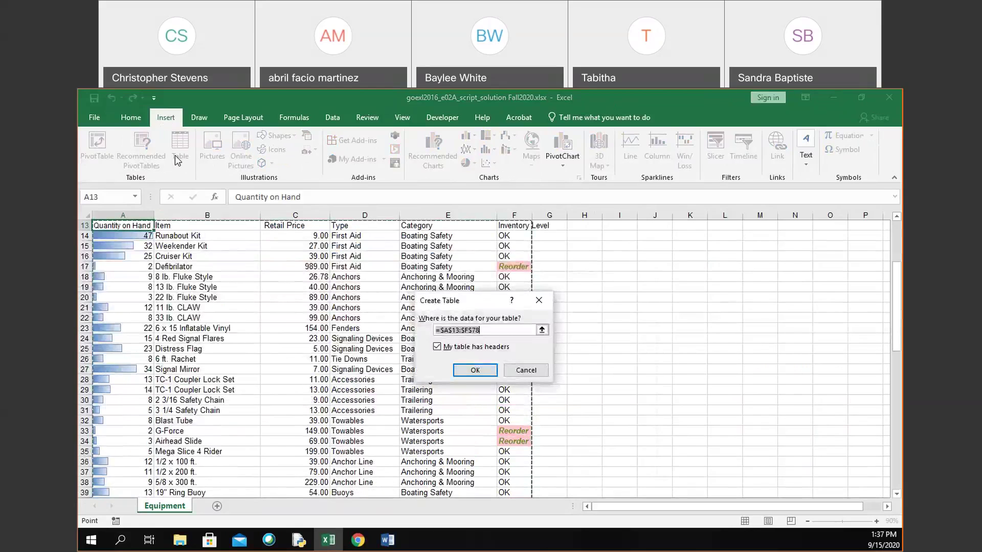
{"action": "scroll", "coordinate": [322, 248], "scroll_direction": "up", "scroll_amount": 4}
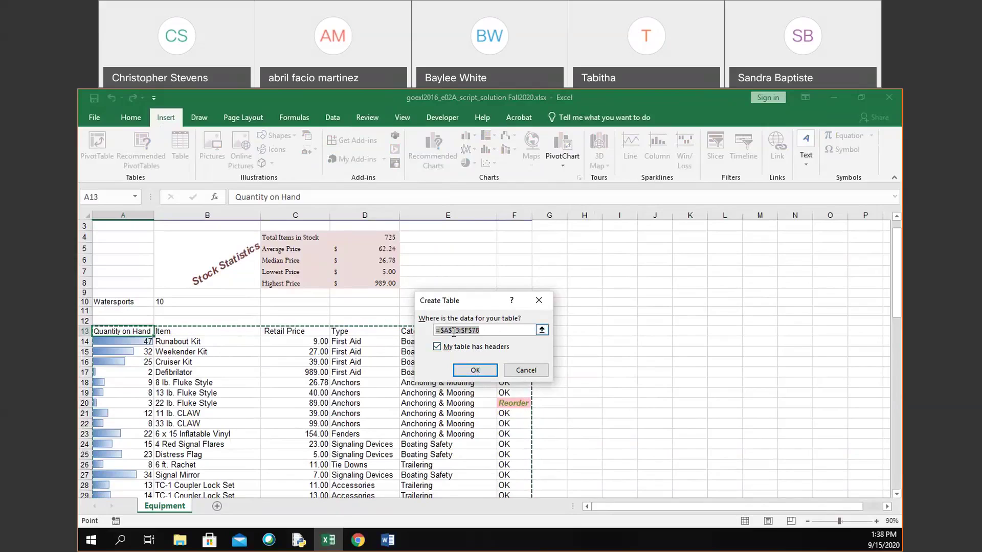
{"action": "left_click", "coordinate": [475, 371]}
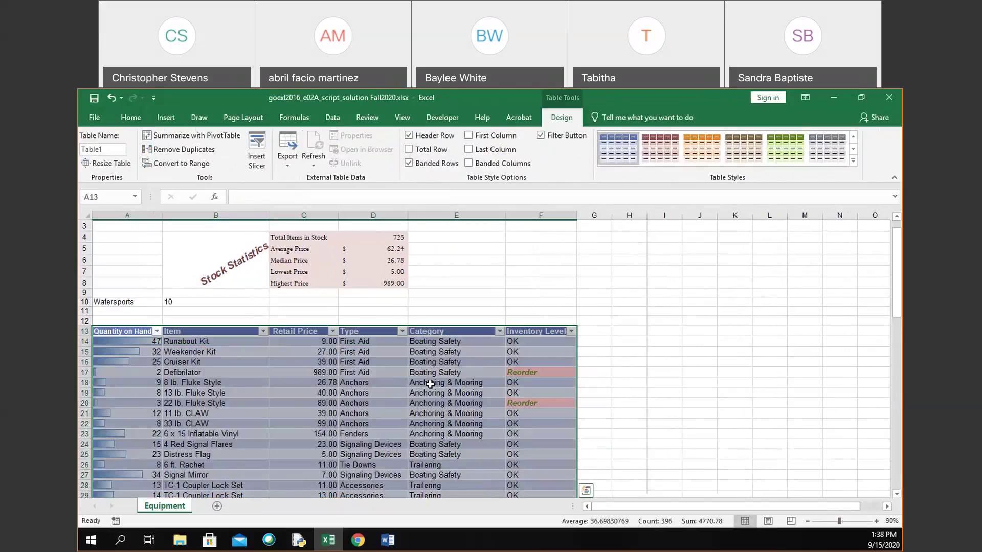
{"action": "left_click", "coordinate": [157, 332]}
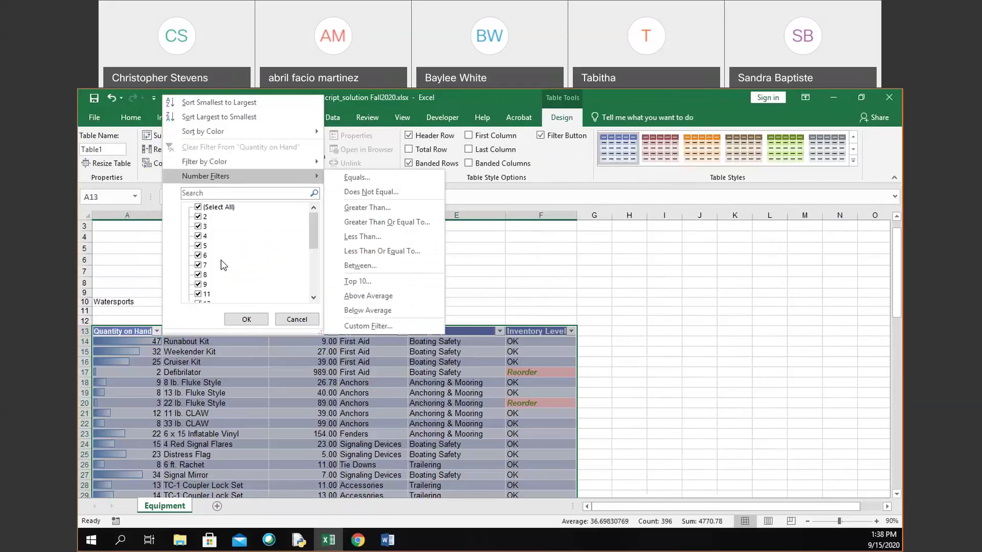
{"action": "left_click", "coordinate": [296, 319]}
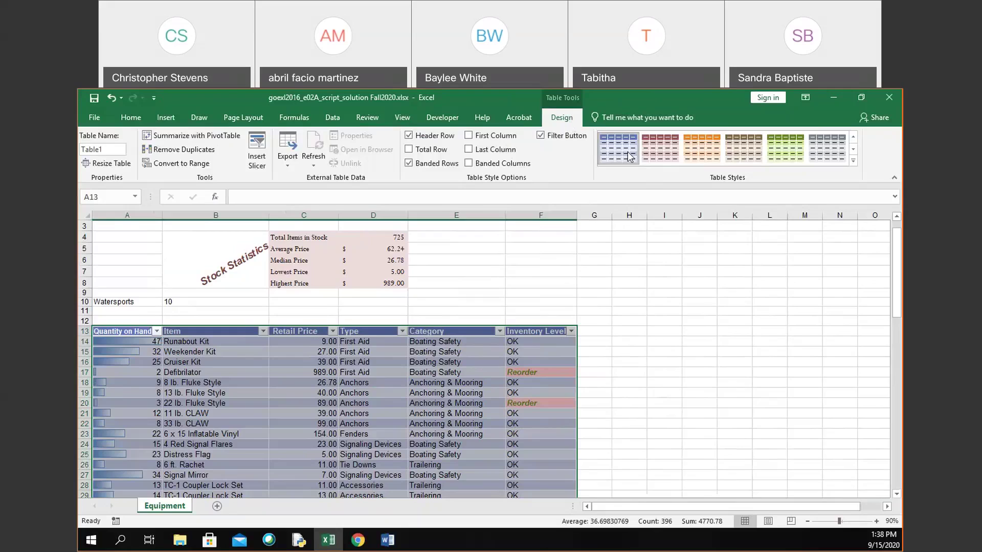
Apply the red banded style from the first row of Medium styles to the inventory table
{"action": "left_click", "coordinate": [853, 162]}
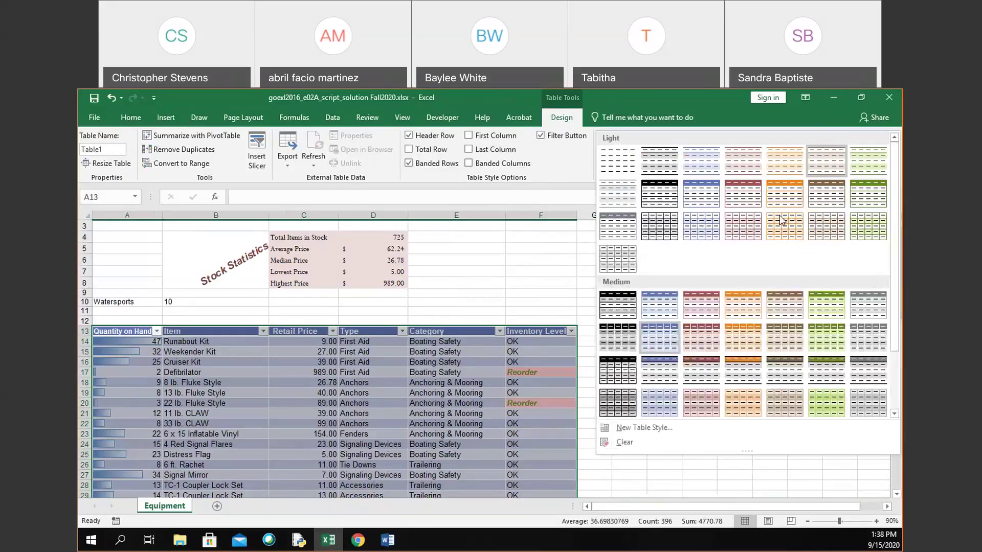
{"action": "left_click", "coordinate": [702, 299]}
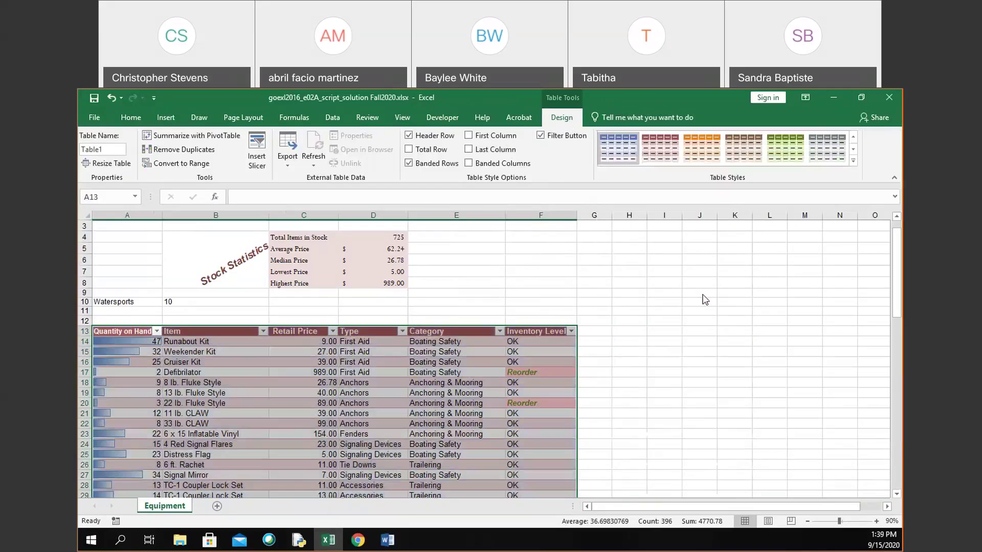
{"action": "left_click", "coordinate": [594, 381]}
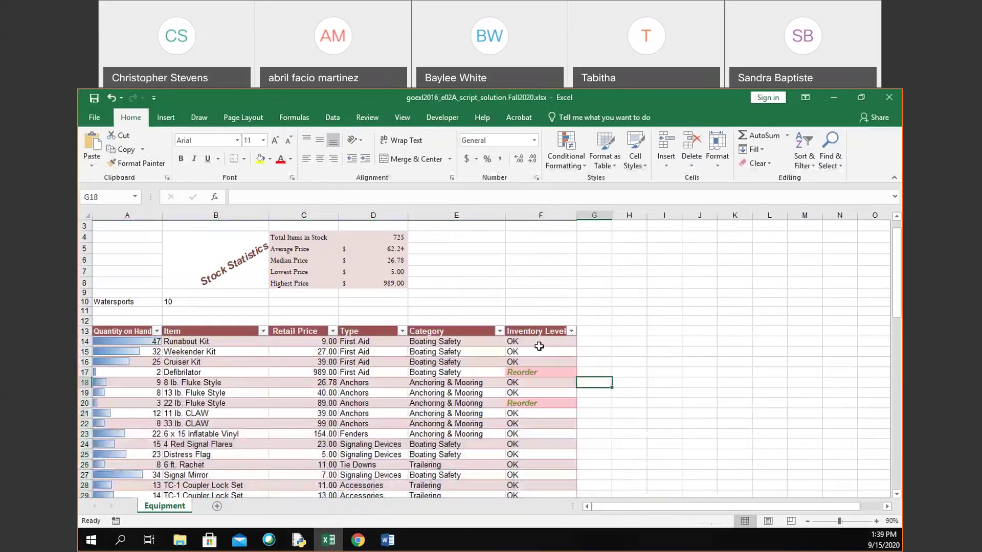
{"action": "left_click", "coordinate": [607, 164]}
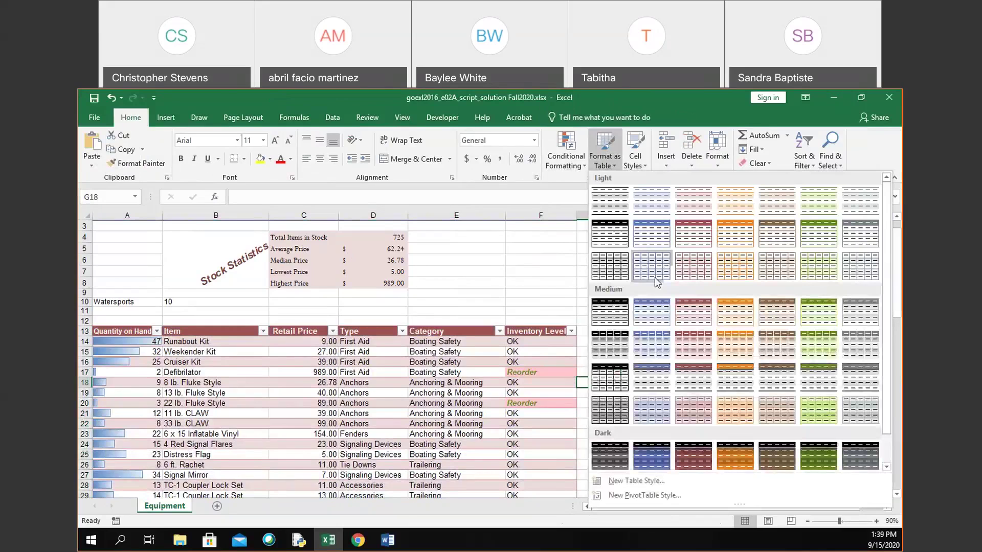
{"action": "left_click", "coordinate": [459, 285]}
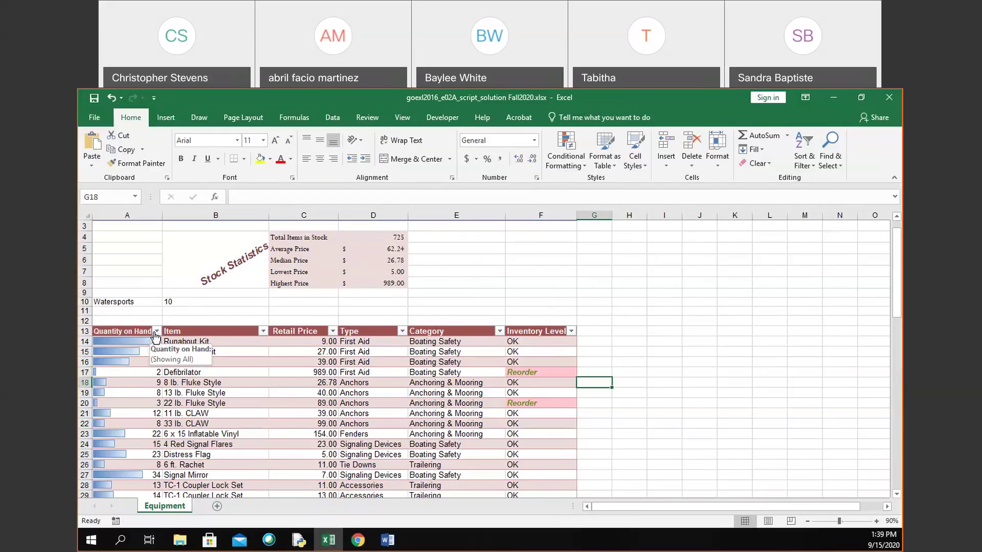
Sort the inventory table by Retail Price from smallest to largest and look through the sorted rows
{"action": "left_click", "coordinate": [333, 332]}
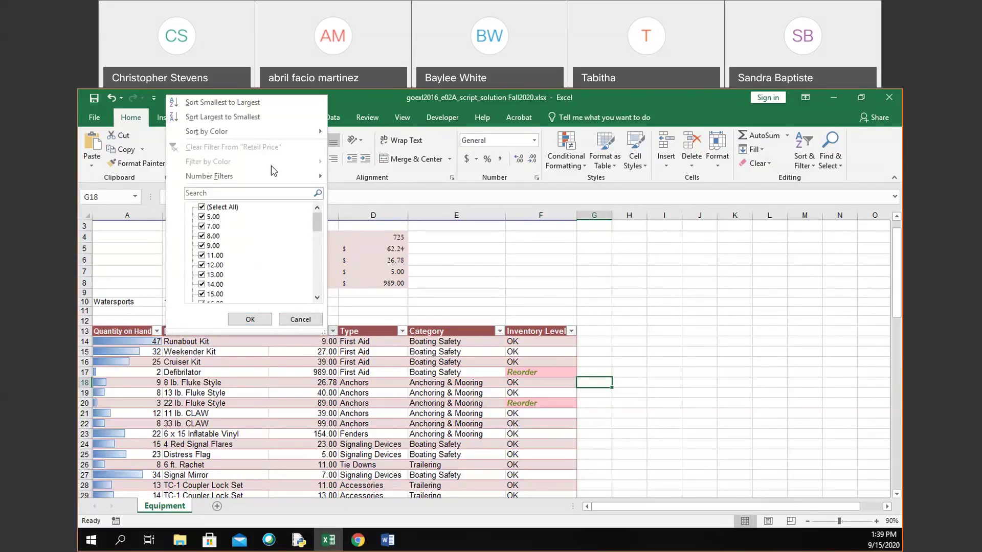
{"action": "left_click", "coordinate": [287, 102]}
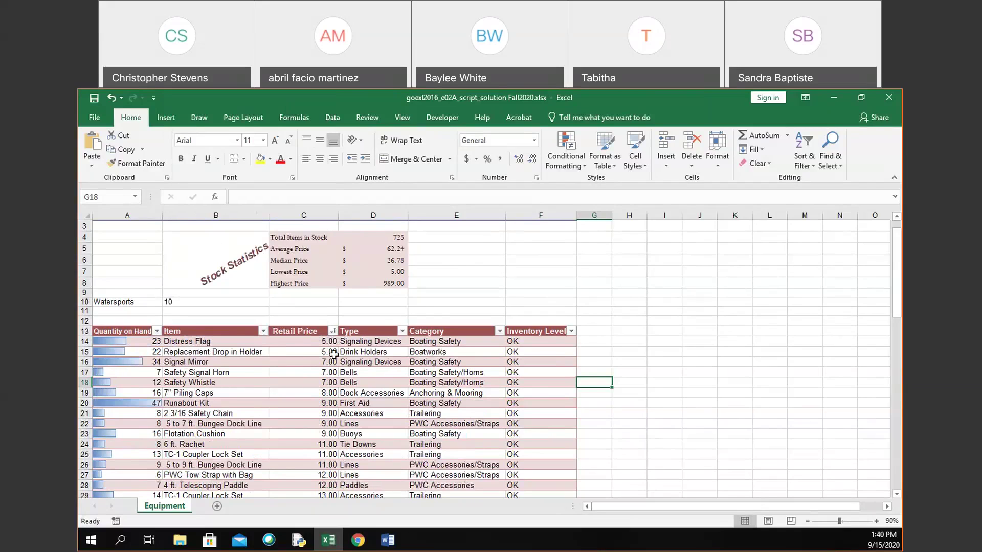
{"action": "scroll", "coordinate": [333, 496], "scroll_direction": "down", "scroll_amount": 17}
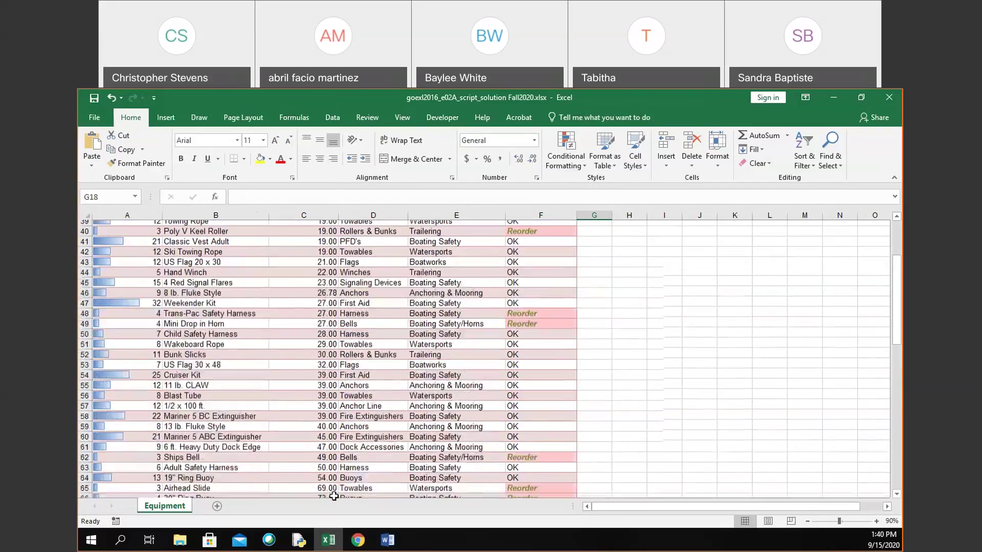
{"action": "scroll", "coordinate": [333, 496], "scroll_direction": "up", "scroll_amount": 18}
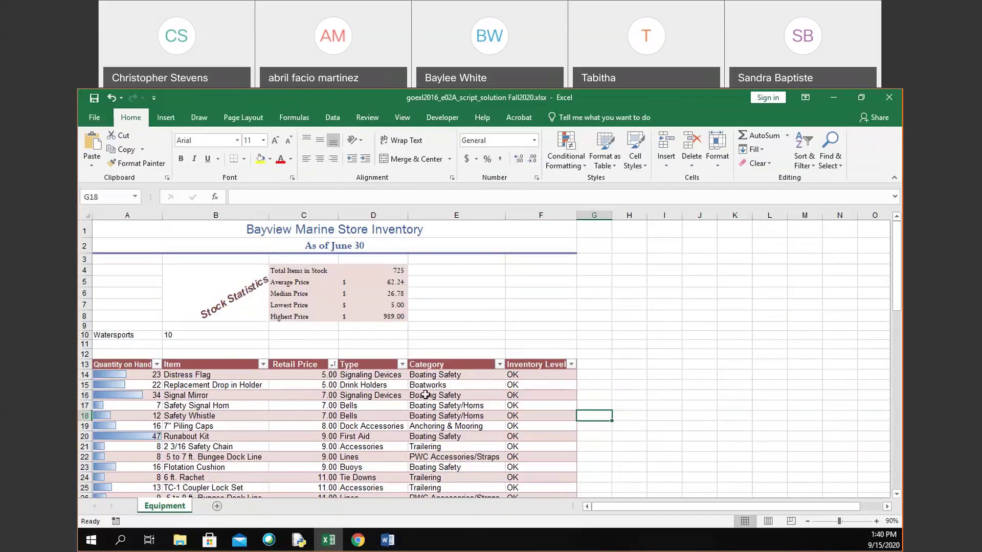
Sort the inventory table by Category from Z to A and look through the reordered rows
{"action": "left_click", "coordinate": [499, 365]}
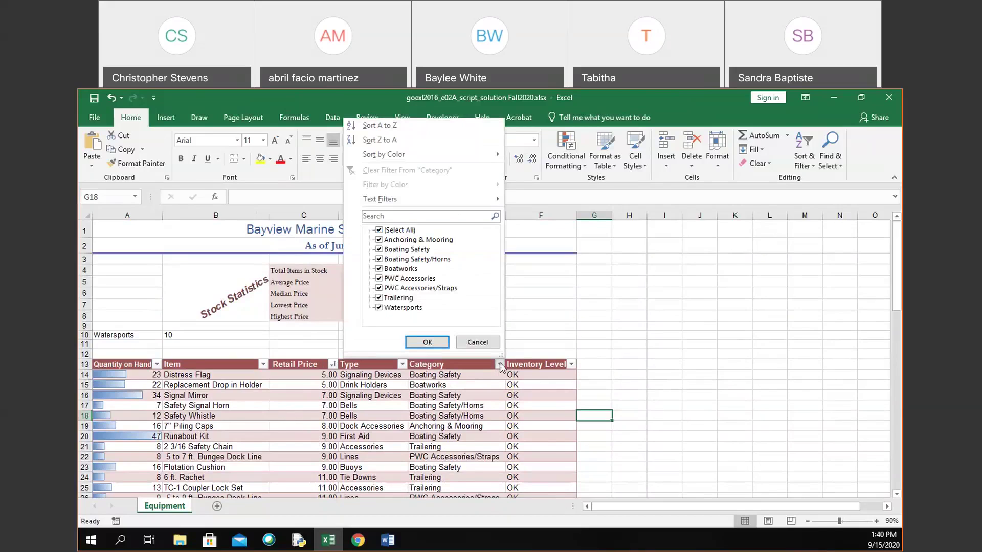
{"action": "left_click", "coordinate": [460, 141]}
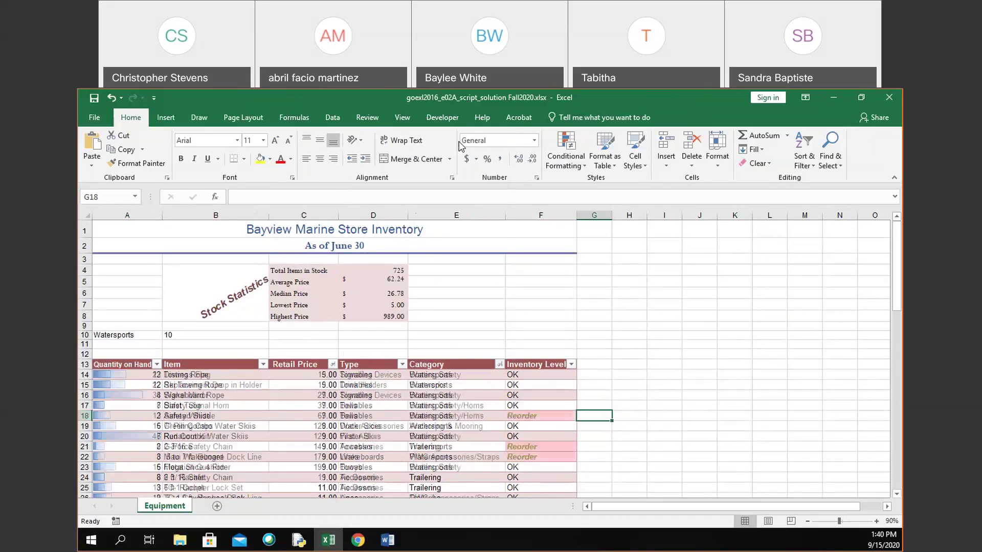
{"action": "left_click", "coordinate": [462, 408]}
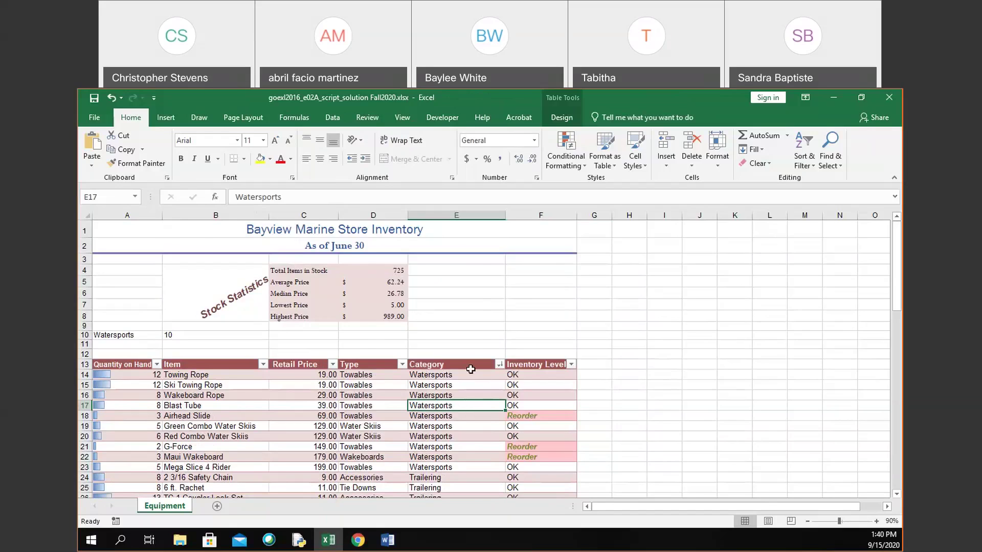
{"action": "scroll", "coordinate": [470, 369], "scroll_direction": "down", "scroll_amount": 20}
{"action": "scroll", "coordinate": [471, 369], "scroll_direction": "up", "scroll_amount": 20}
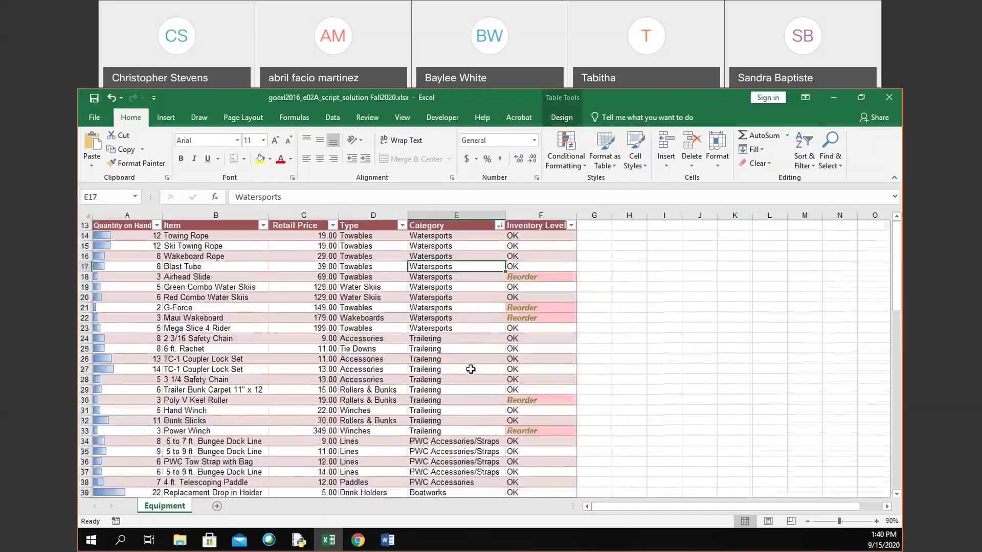
Sort the inventory table by Category from A to Z and review the grouped items
{"action": "left_click", "coordinate": [500, 365]}
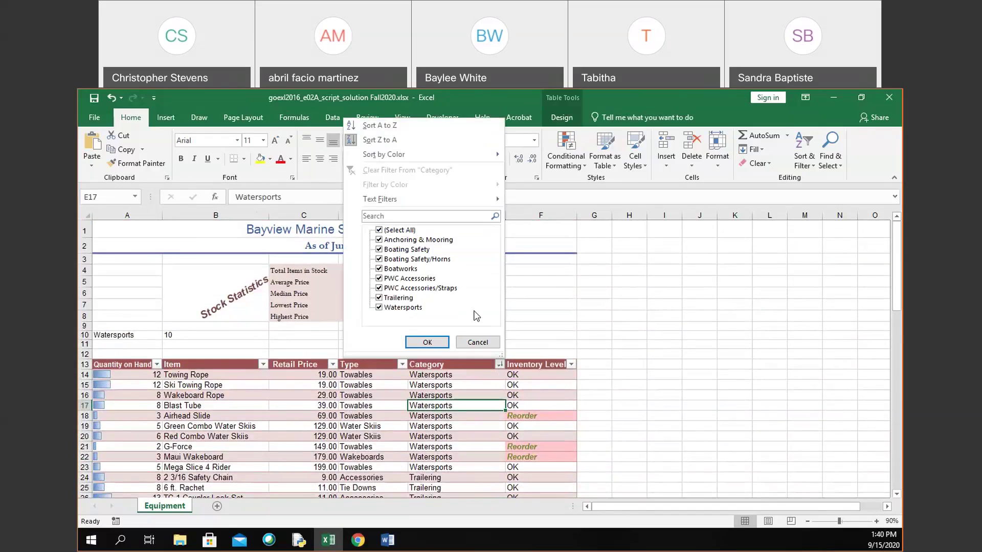
{"action": "left_click", "coordinate": [427, 130]}
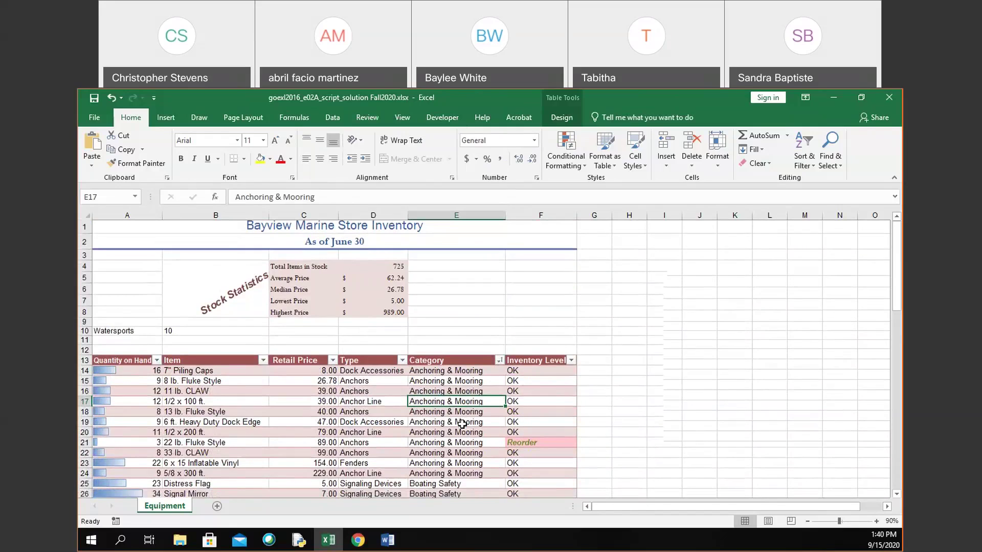
{"action": "scroll", "coordinate": [448, 466], "scroll_direction": "down", "scroll_amount": 2}
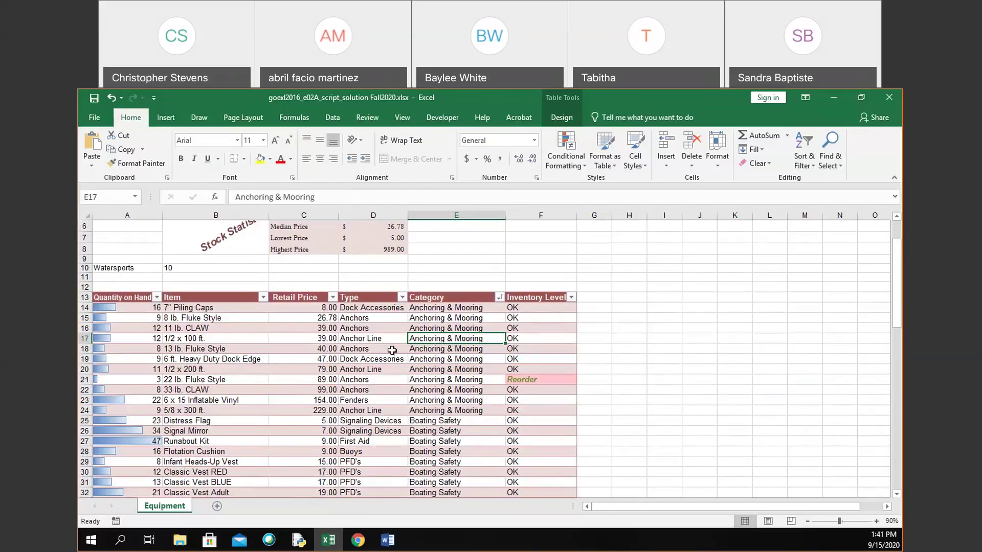
{"action": "scroll", "coordinate": [392, 350], "scroll_direction": "down", "scroll_amount": 1}
{"action": "scroll", "coordinate": [358, 347], "scroll_direction": "up", "scroll_amount": 1}
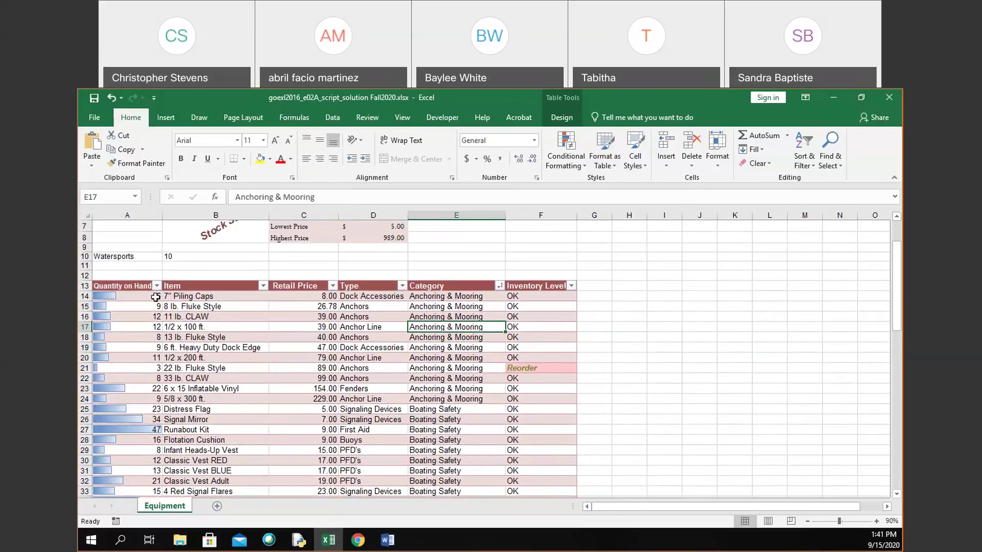
Sort the inventory table by the pink cell color in the Inventory Level column so the Reorder items come first
{"action": "left_click", "coordinate": [333, 286]}
{"action": "mouse_move", "coordinate": [305, 323]}
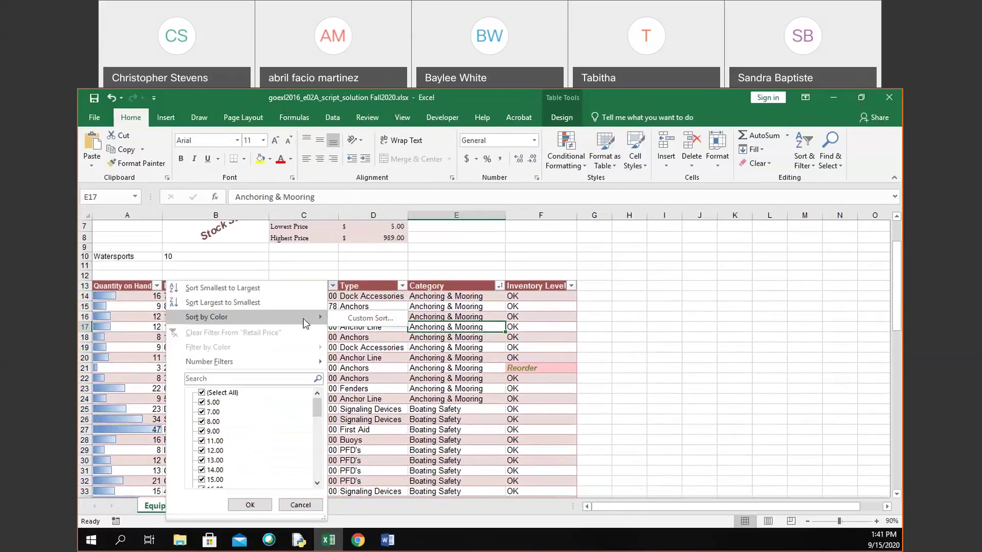
{"action": "left_click", "coordinate": [571, 287]}
{"action": "left_click", "coordinate": [571, 287]}
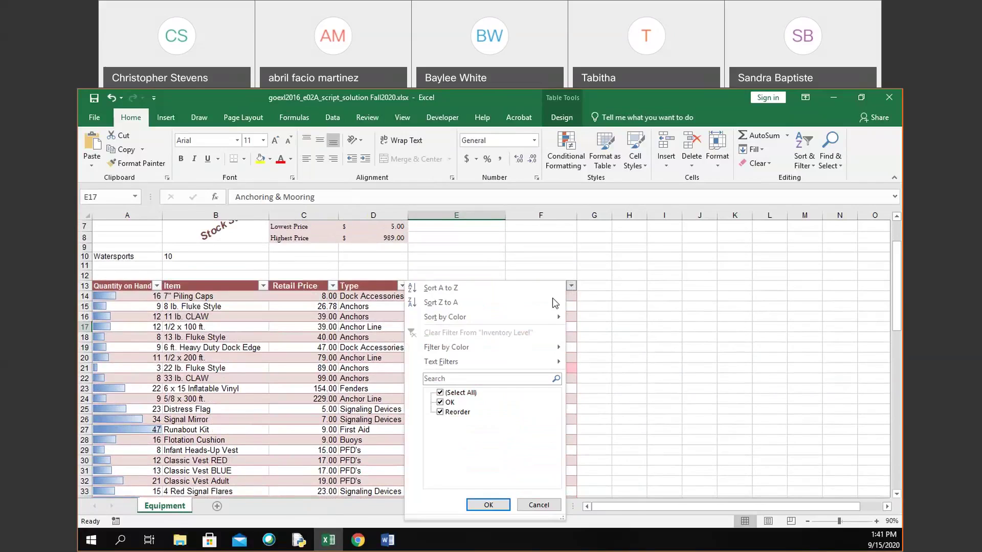
{"action": "mouse_move", "coordinate": [545, 318]}
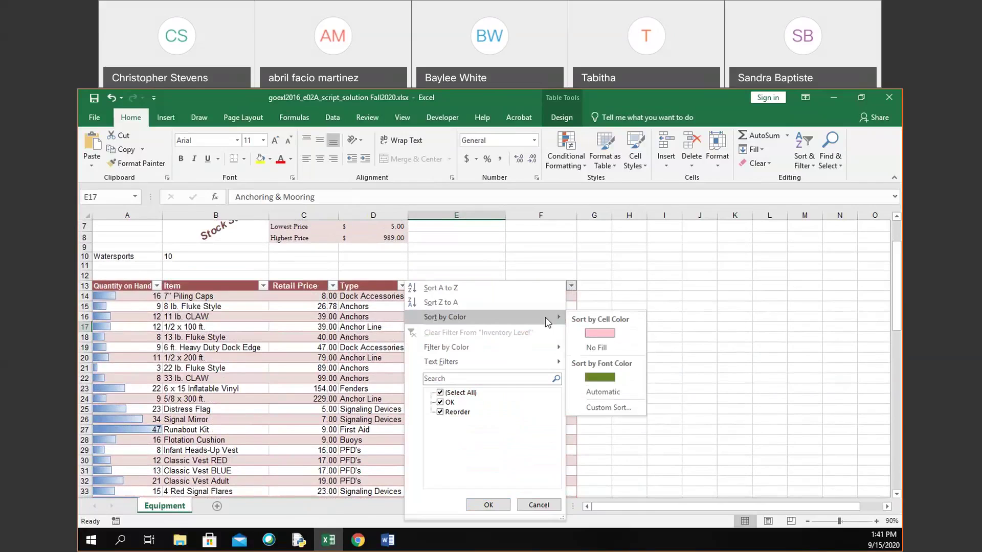
{"action": "left_click", "coordinate": [619, 336]}
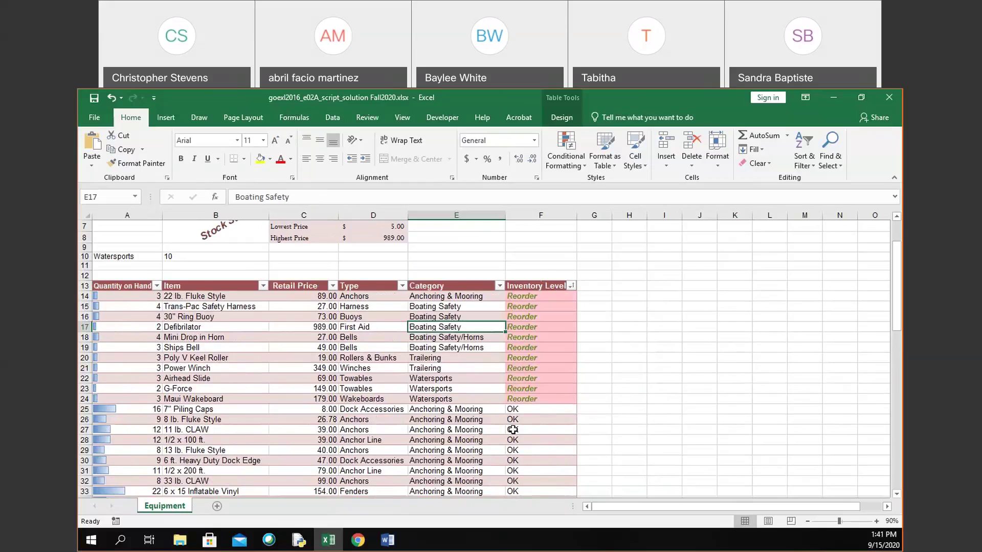
{"action": "left_click", "coordinate": [571, 287]}
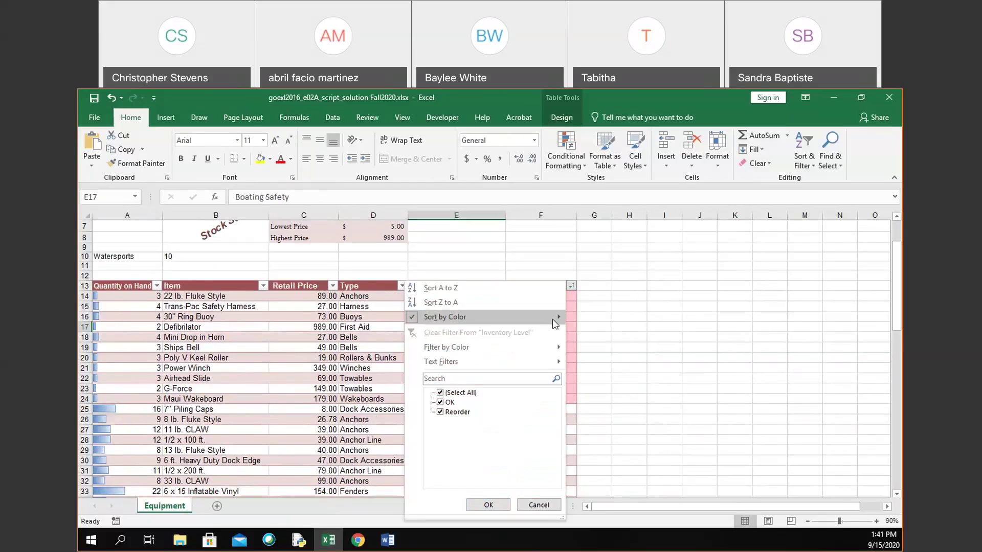
{"action": "mouse_move", "coordinate": [553, 320]}
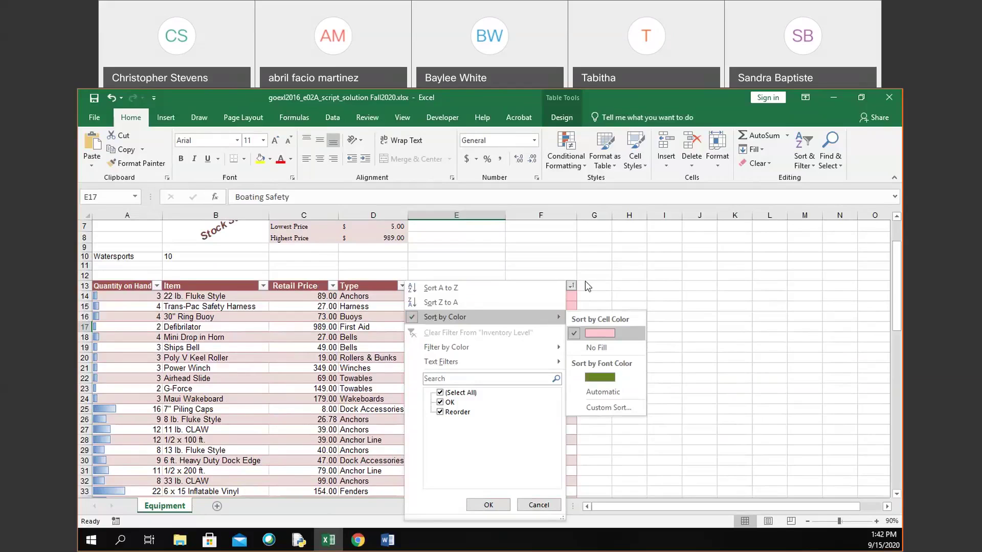
{"action": "left_click", "coordinate": [586, 283]}
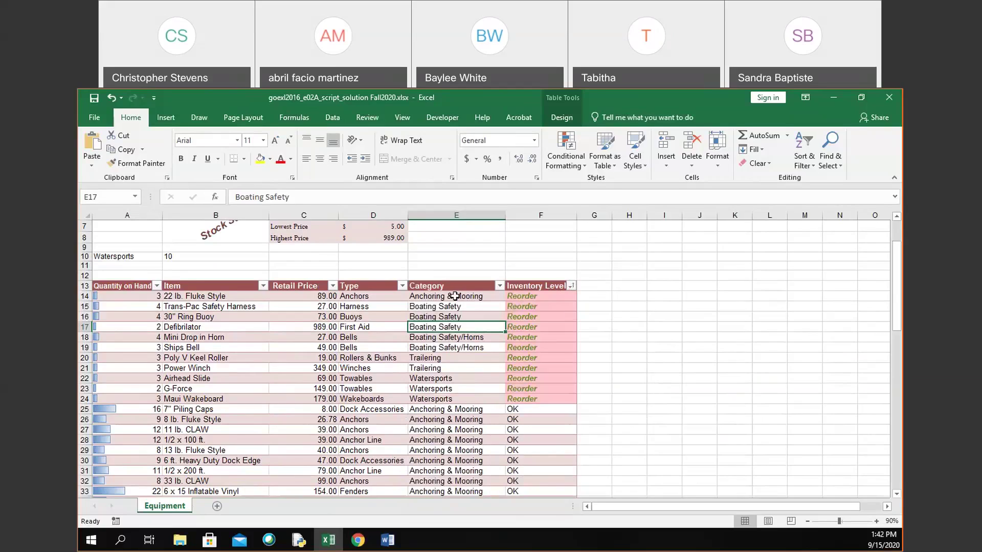
Sort the inventory table by Category from A to Z
{"action": "left_click", "coordinate": [500, 287]}
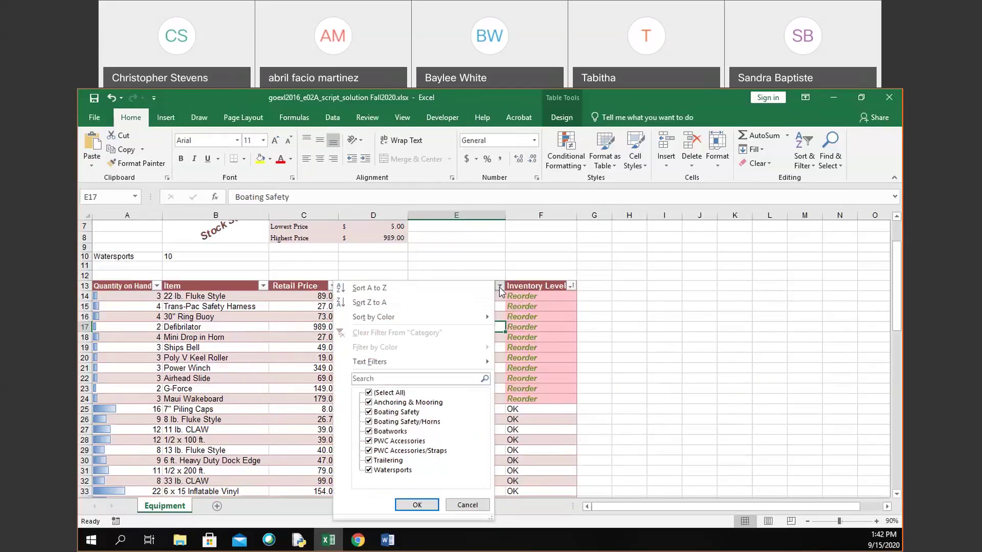
{"action": "left_click", "coordinate": [420, 295]}
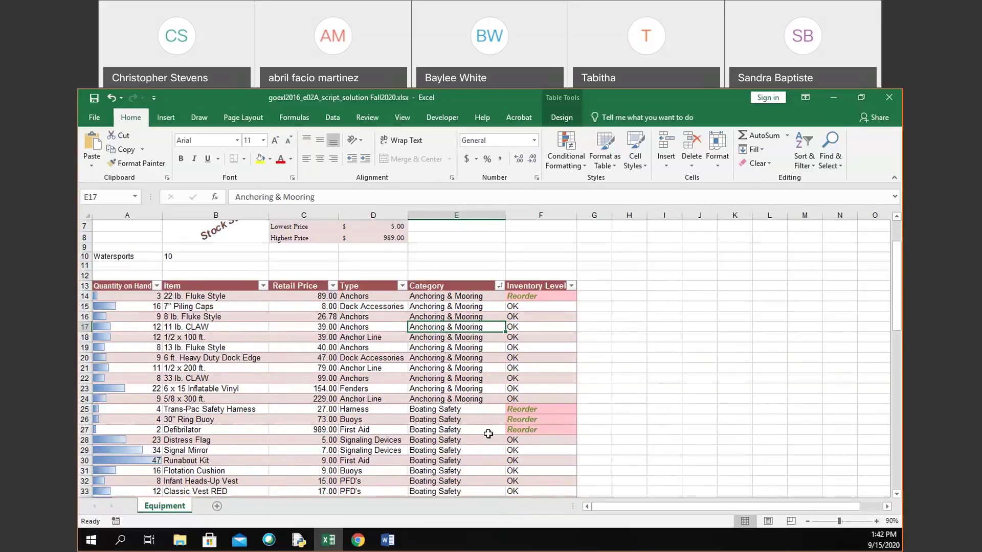
Filter the Category column so that only the Trailering rows are shown
{"action": "left_click", "coordinate": [500, 288]}
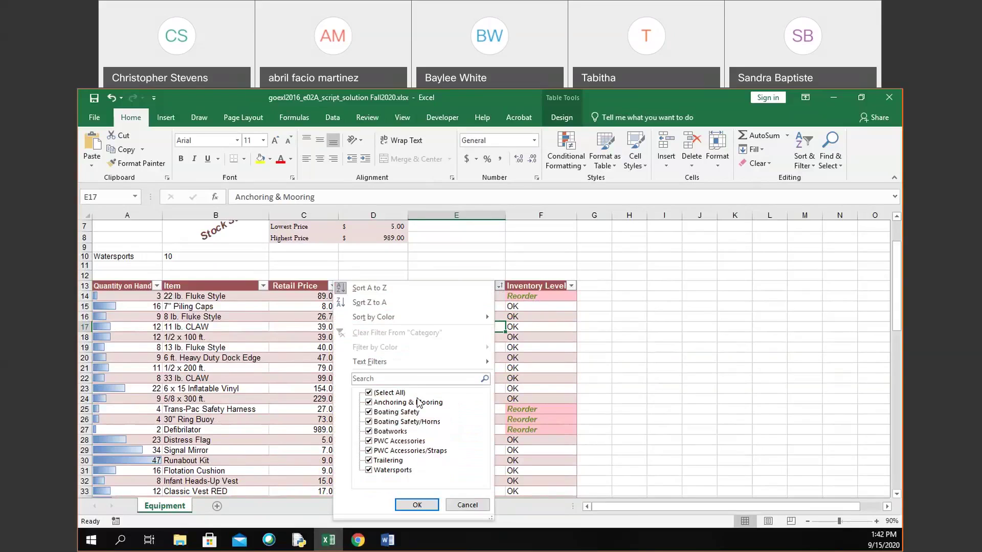
{"action": "mouse_move", "coordinate": [450, 361]}
{"action": "left_click", "coordinate": [369, 394]}
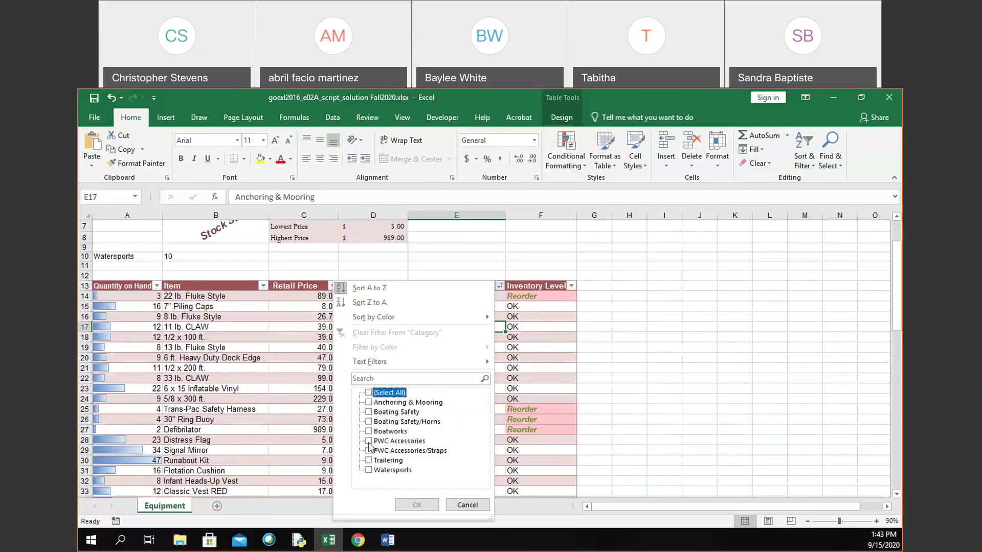
{"action": "left_click", "coordinate": [369, 461]}
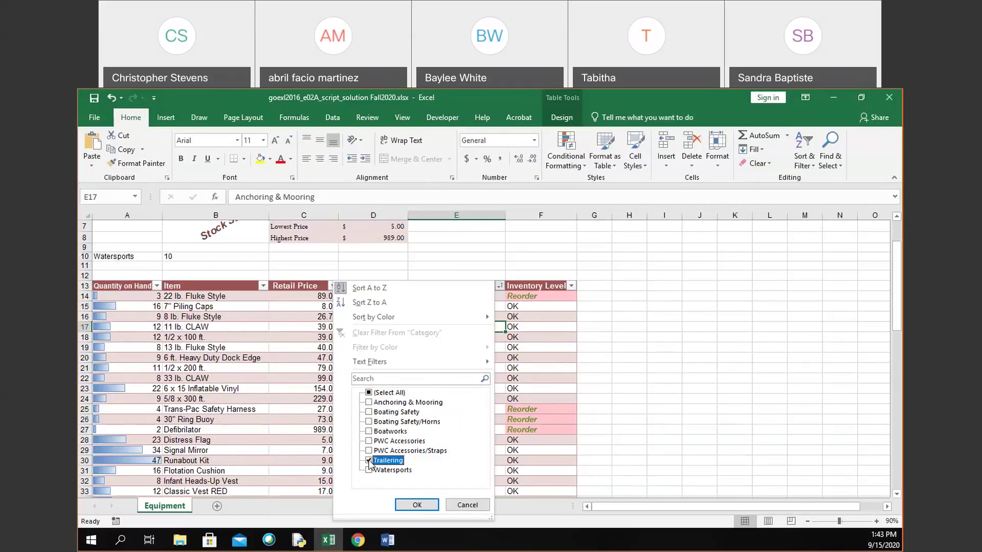
{"action": "left_click", "coordinate": [412, 505]}
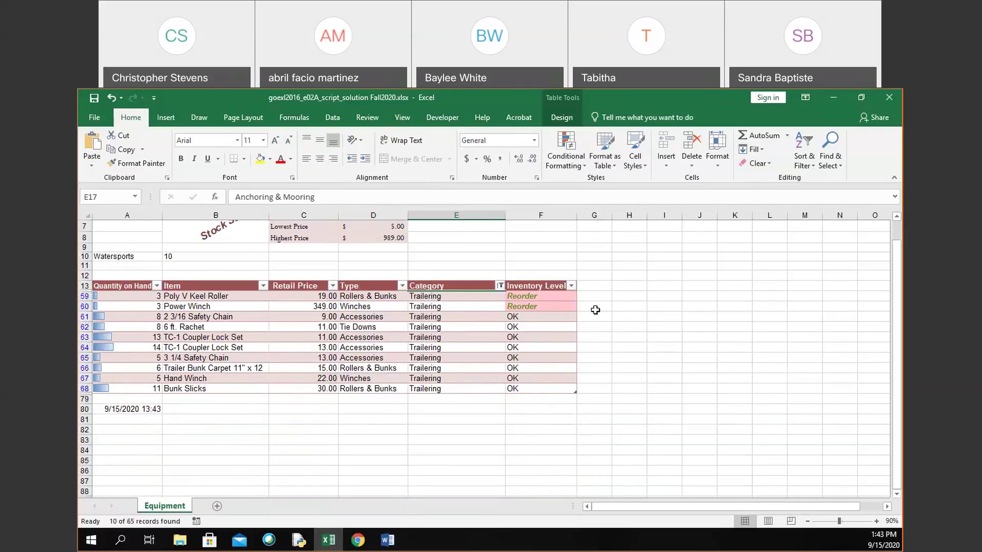
Reselect all categories in the Category filter to show every row of the table again
{"action": "left_click", "coordinate": [499, 286]}
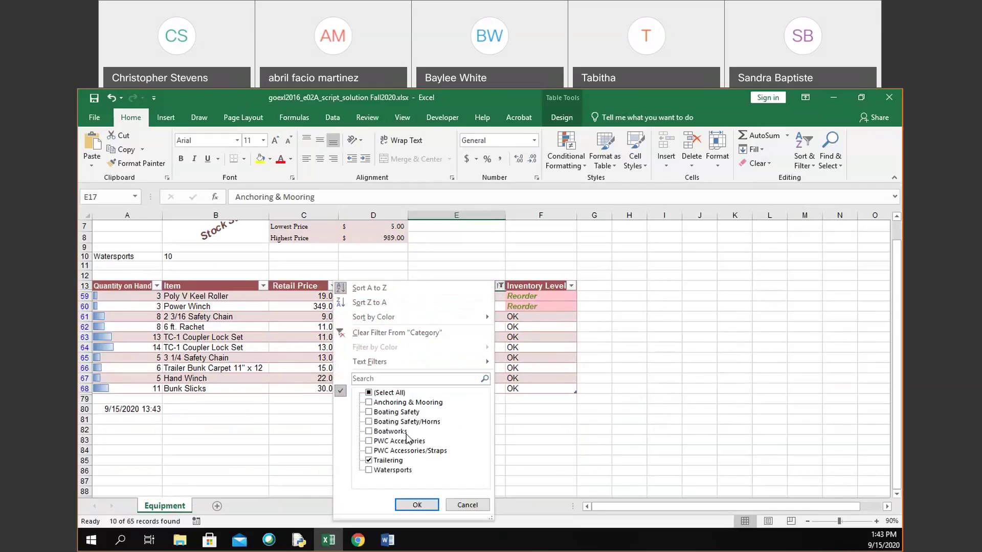
{"action": "left_click", "coordinate": [368, 393]}
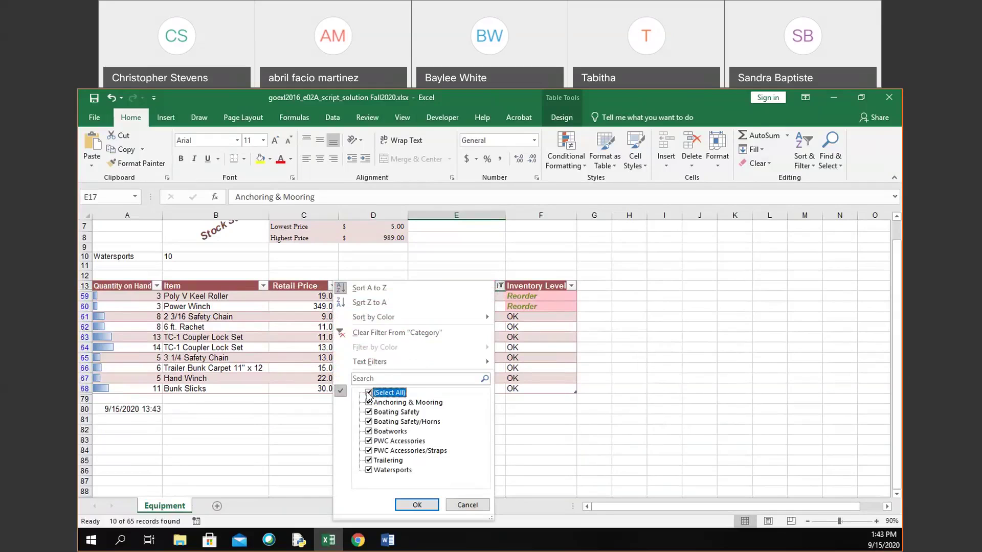
{"action": "left_click", "coordinate": [418, 507]}
{"action": "left_click", "coordinate": [417, 507]}
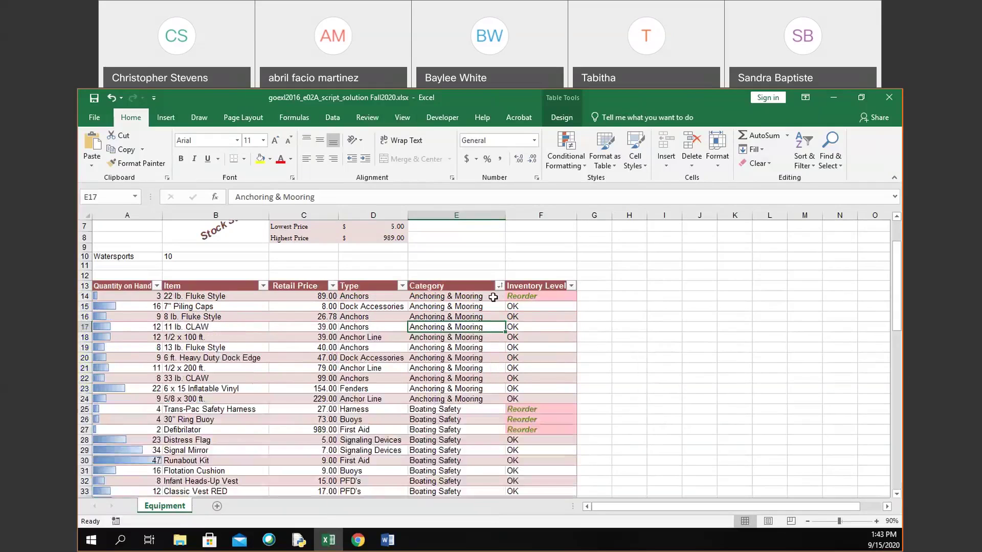
Filter the Category column to Trailering by searching the filter list for "Trail"
{"action": "left_click", "coordinate": [499, 286]}
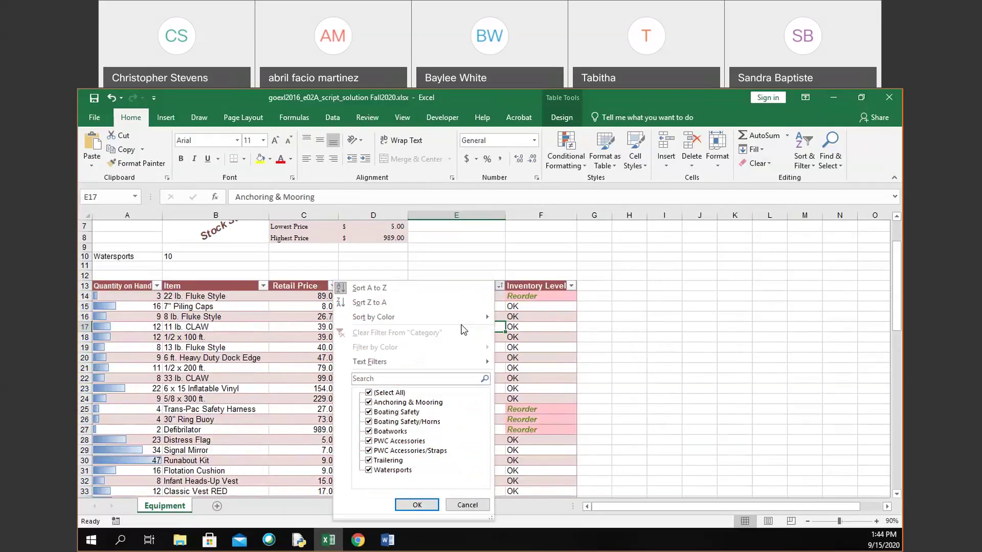
{"action": "left_click", "coordinate": [430, 378]}
{"action": "left_click", "coordinate": [378, 392]}
{"action": "left_click", "coordinate": [389, 378]}
{"action": "type", "text": "T"}
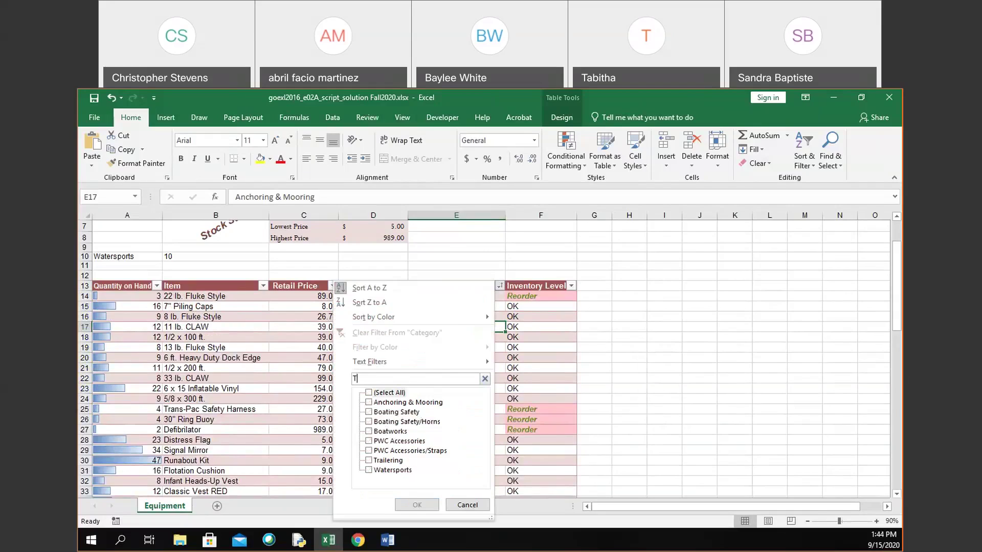
{"action": "type", "text": "rail"}
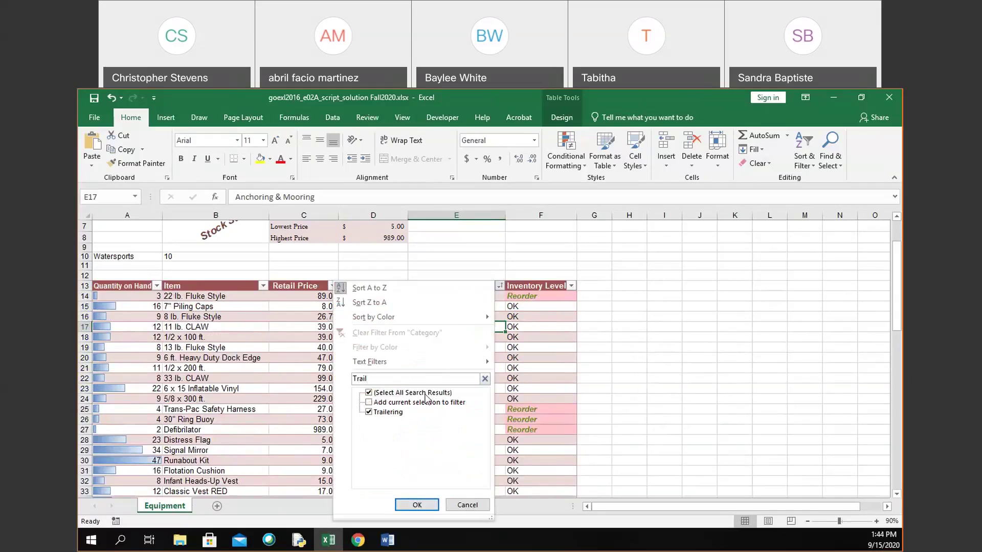
{"action": "left_click", "coordinate": [418, 509]}
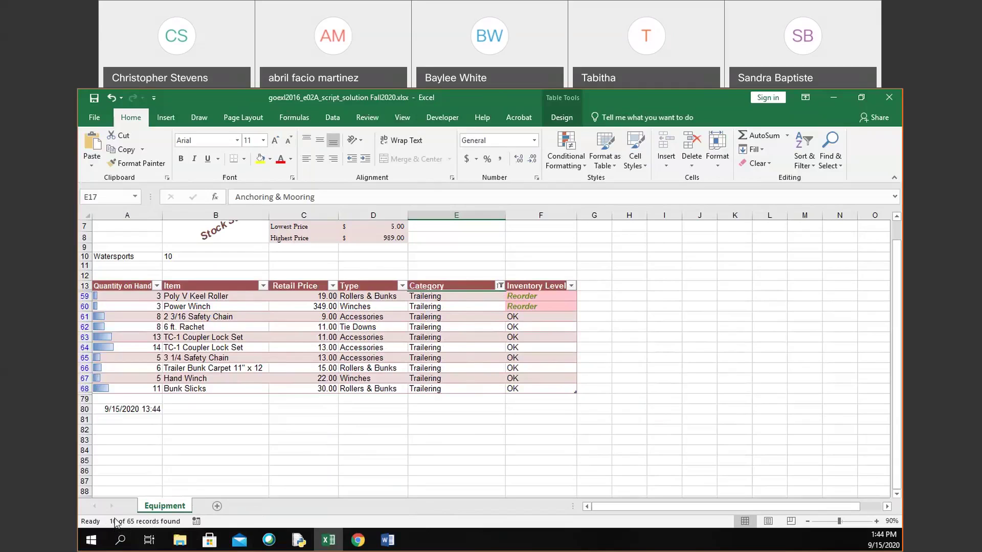
Add a total row to the table and set its Quantity on Hand cell to Sum
{"action": "left_click", "coordinate": [559, 119]}
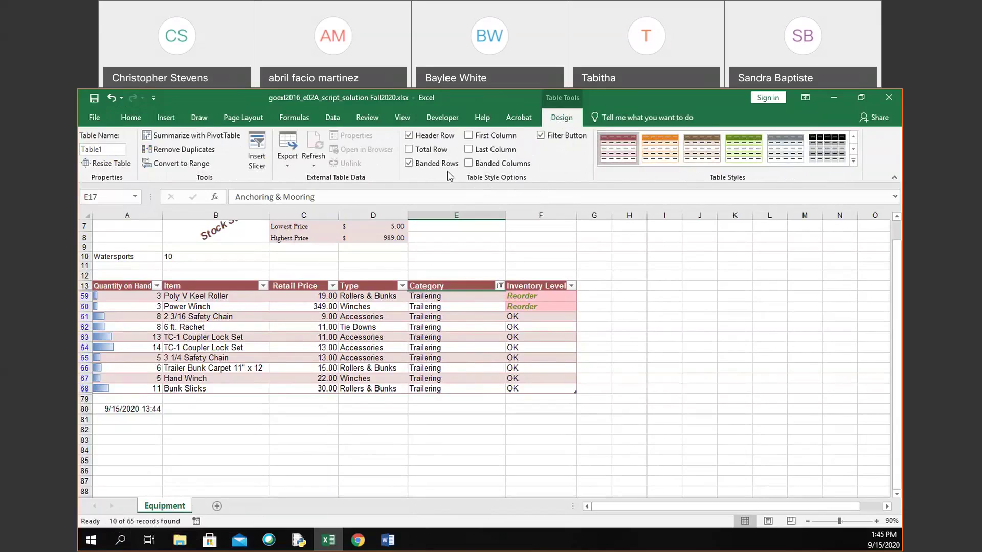
{"action": "left_click", "coordinate": [425, 155]}
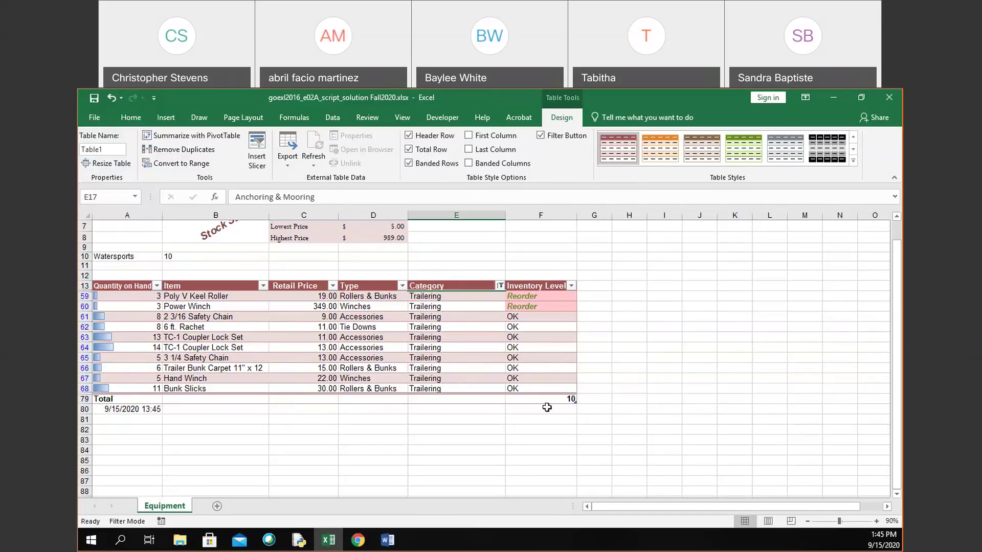
{"action": "left_click", "coordinate": [156, 399]}
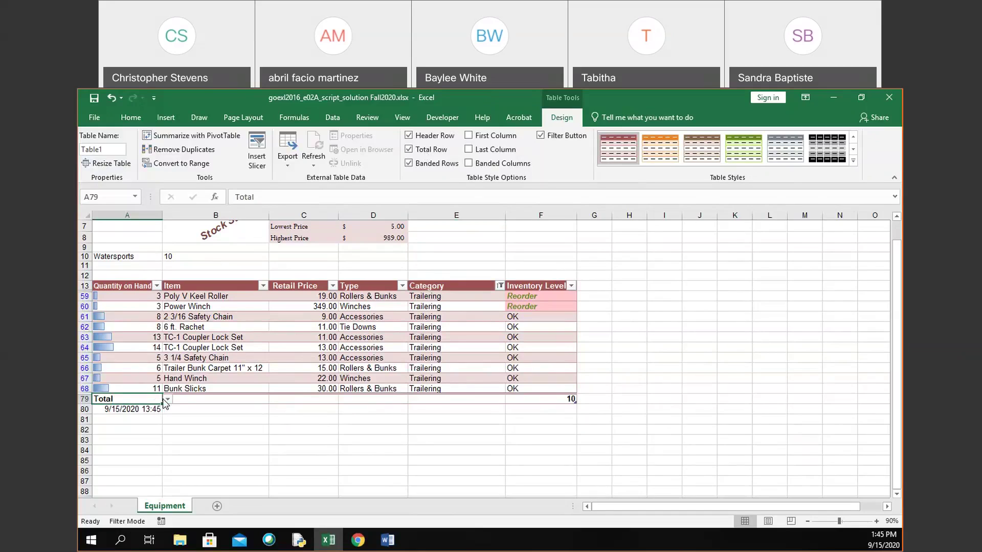
{"action": "left_click", "coordinate": [168, 400]}
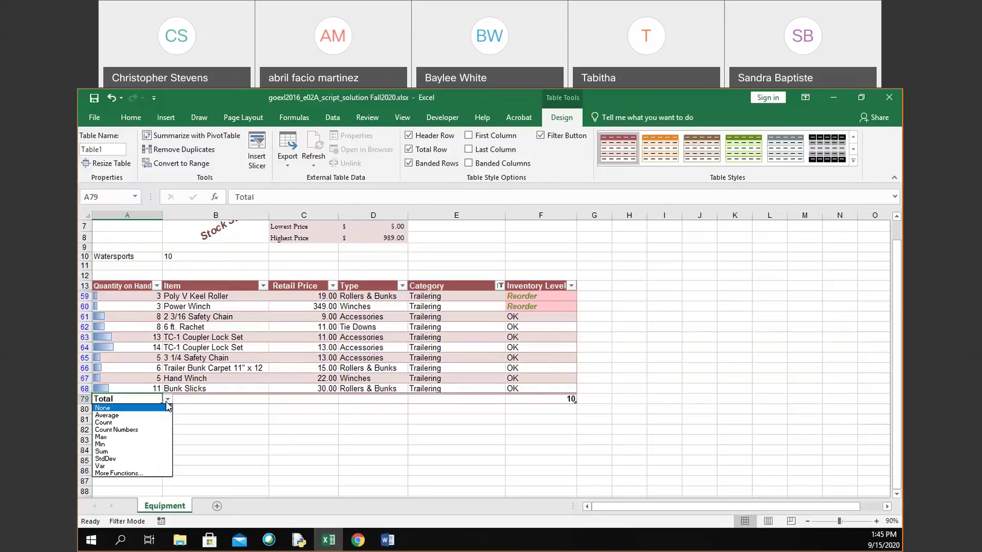
{"action": "left_click", "coordinate": [158, 453]}
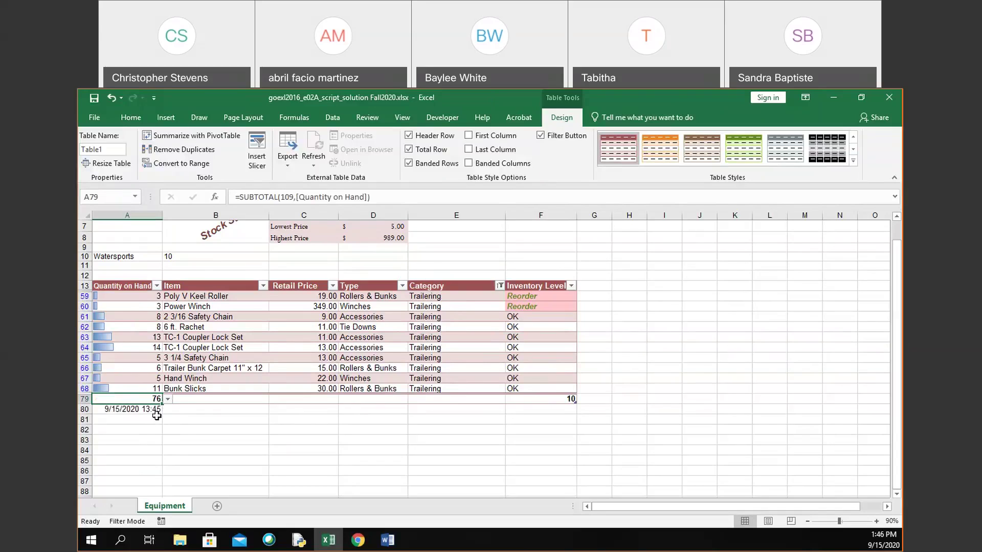
Set the Inventory Level cell of the total row to Count
{"action": "left_click", "coordinate": [537, 398]}
{"action": "left_click", "coordinate": [583, 400]}
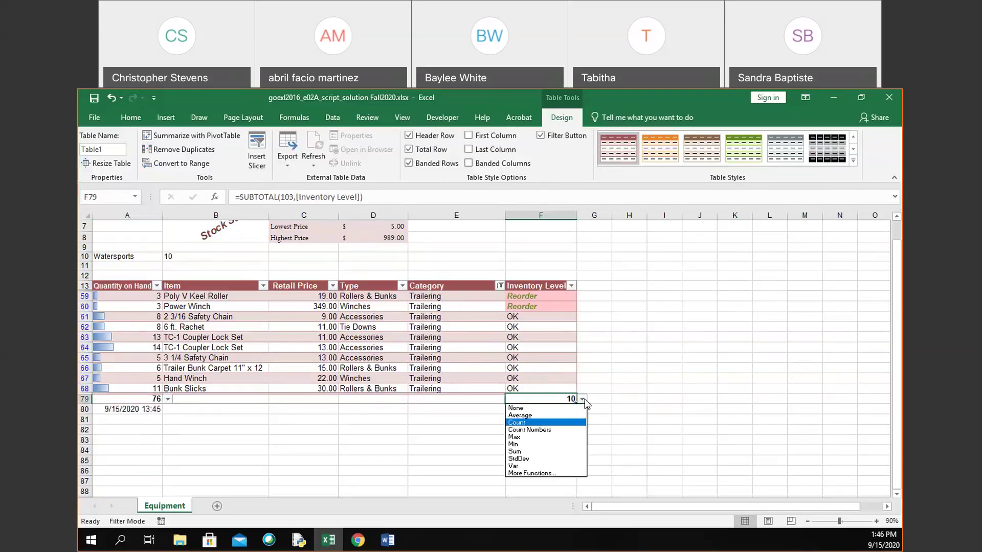
{"action": "left_click", "coordinate": [567, 426]}
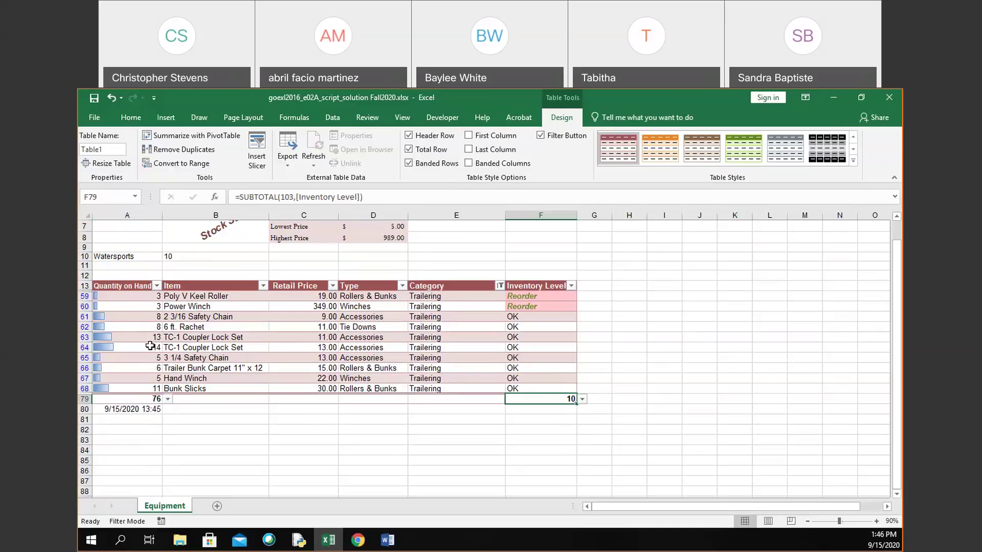
Enter the label "Trailering" in A11 and the text "10 (76 total products in stock)" in B11
{"action": "left_click", "coordinate": [225, 258]}
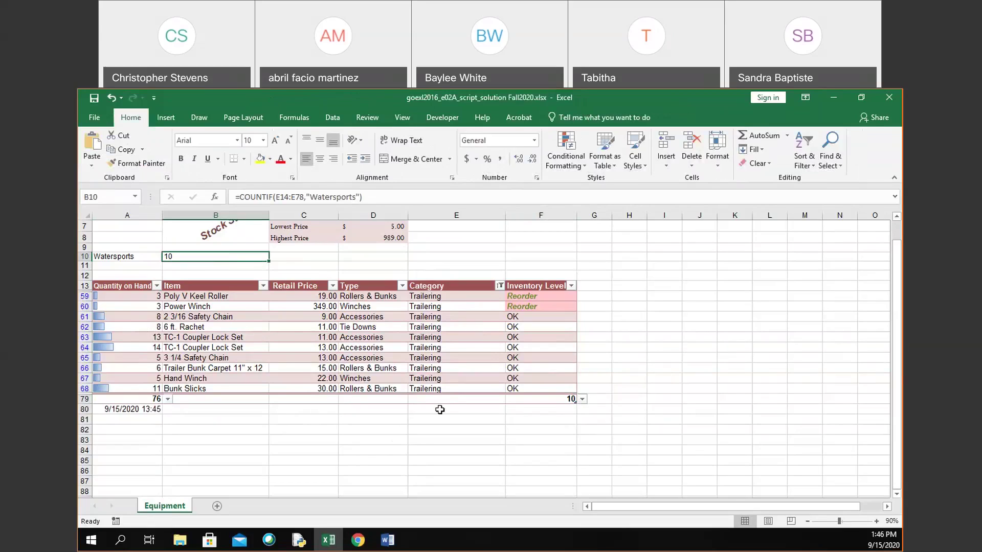
{"action": "left_click", "coordinate": [143, 266]}
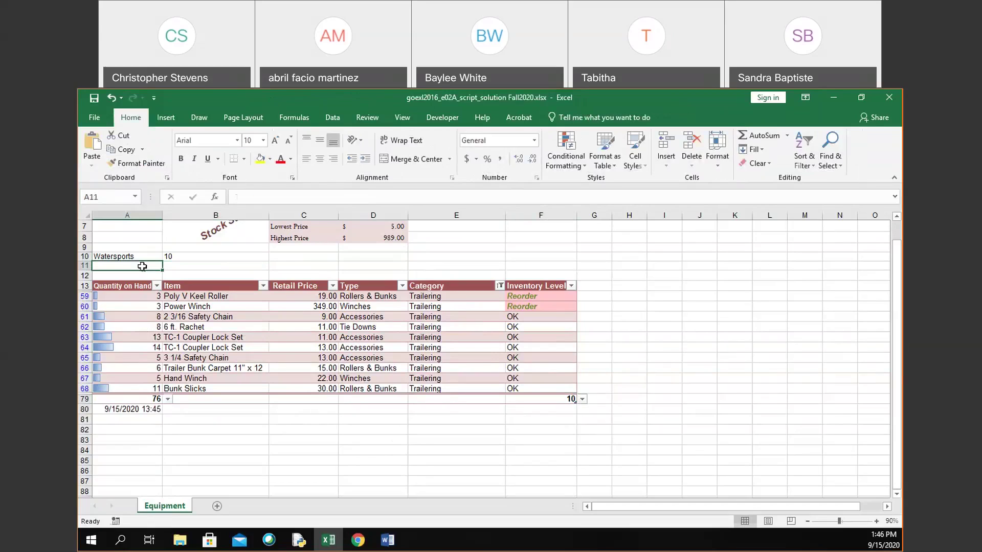
{"action": "type", "text": "Trailering"}
{"action": "key", "text": "Tab"}
{"action": "type", "text": "7"}
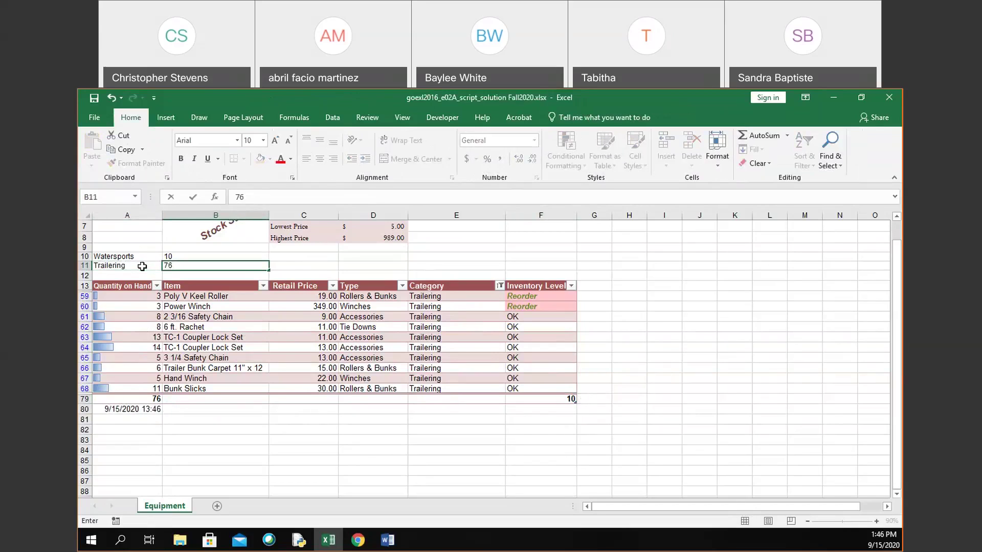
{"action": "type", "text": "6"}
{"action": "key", "text": "BackSpace"}
{"action": "key", "text": "BackSpace"}
{"action": "type", "text": "10 (76 total products "}
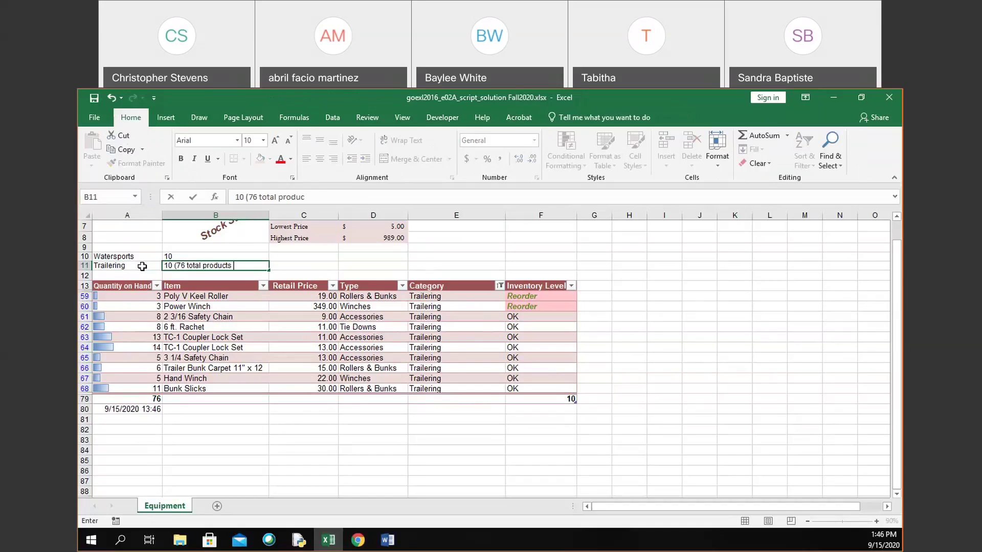
{"action": "type", "text": "in stock)"}
{"action": "key", "text": "Return"}
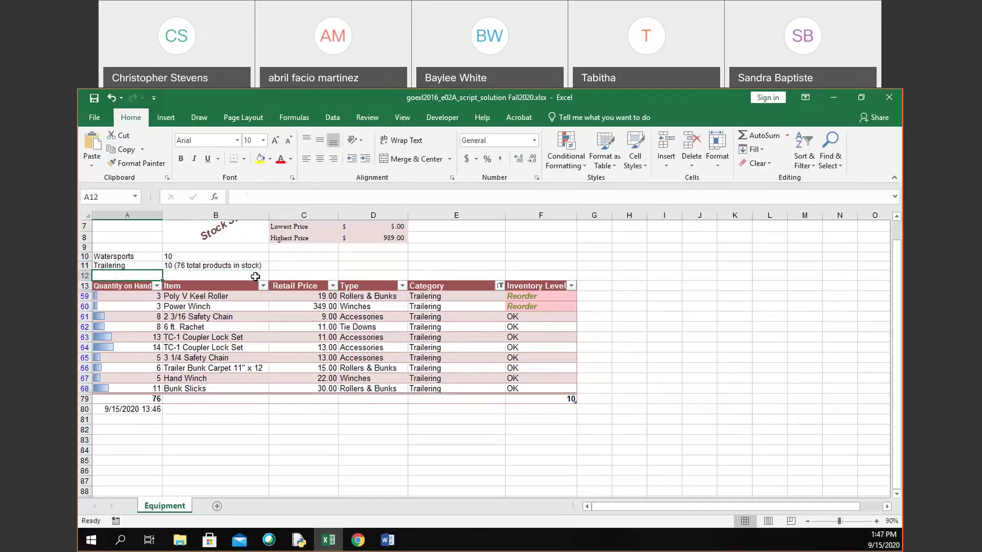
Clear the Category filter and filter the Type column to Towables by searching for "Tow"
{"action": "left_click", "coordinate": [502, 286]}
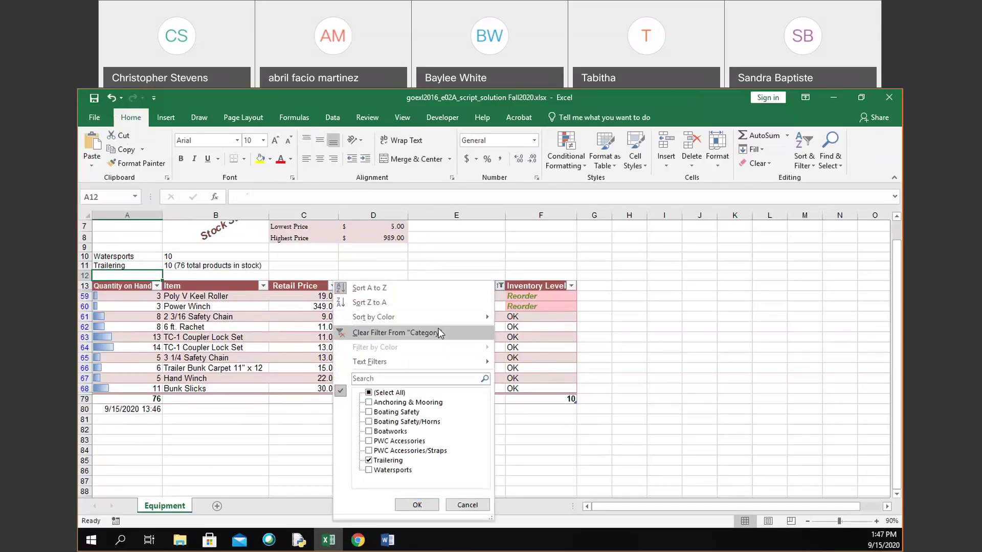
{"action": "left_click", "coordinate": [371, 336]}
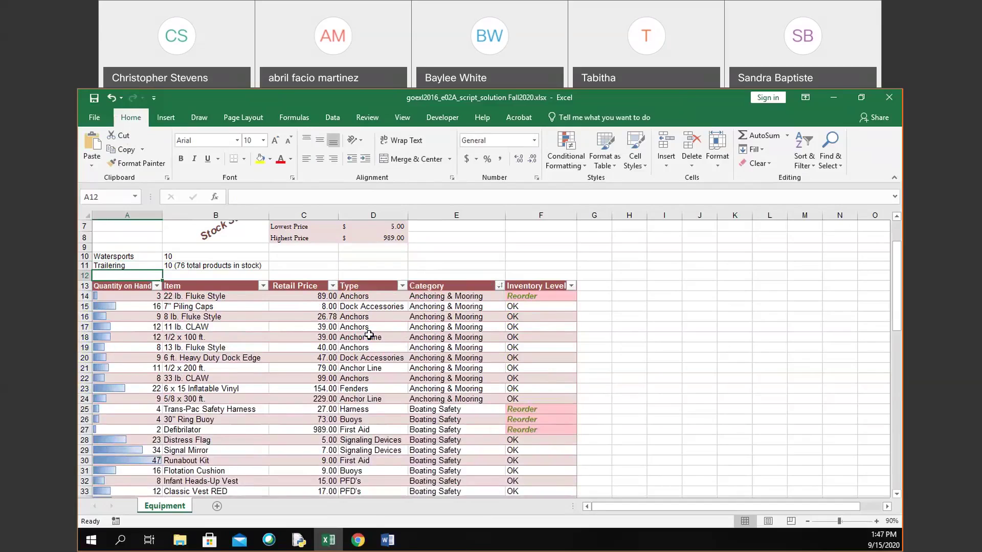
{"action": "left_click", "coordinate": [403, 286]}
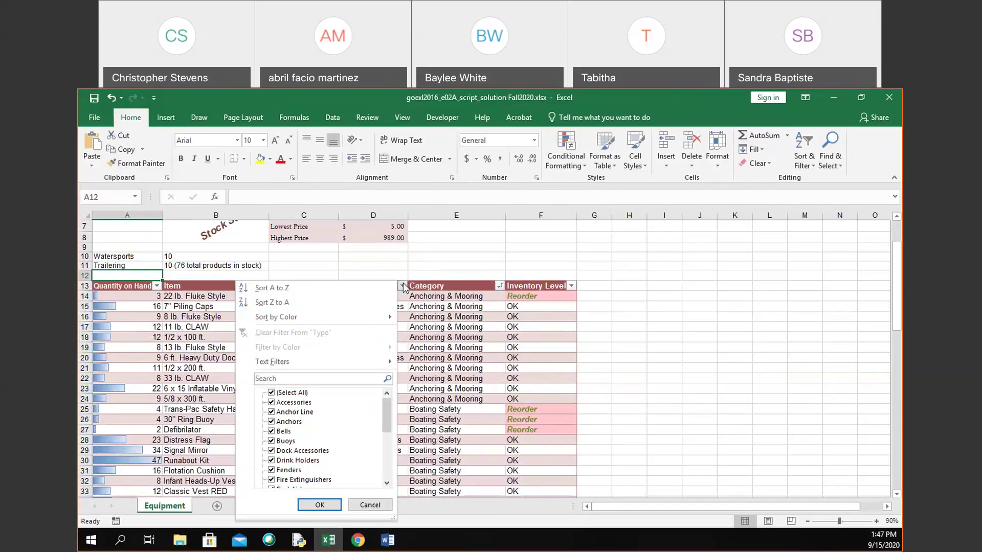
{"action": "left_click", "coordinate": [322, 378]}
{"action": "type", "text": "Tow"}
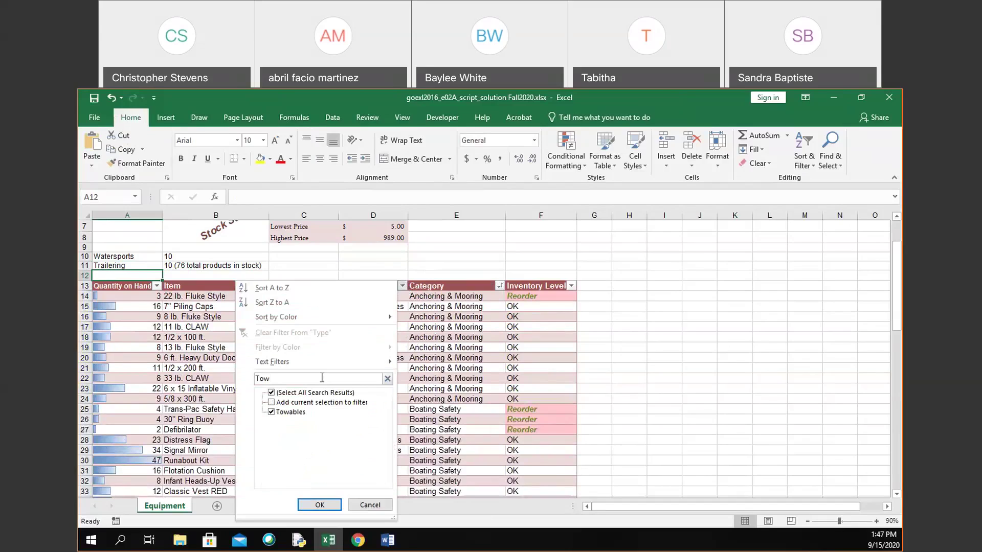
{"action": "left_click", "coordinate": [320, 505]}
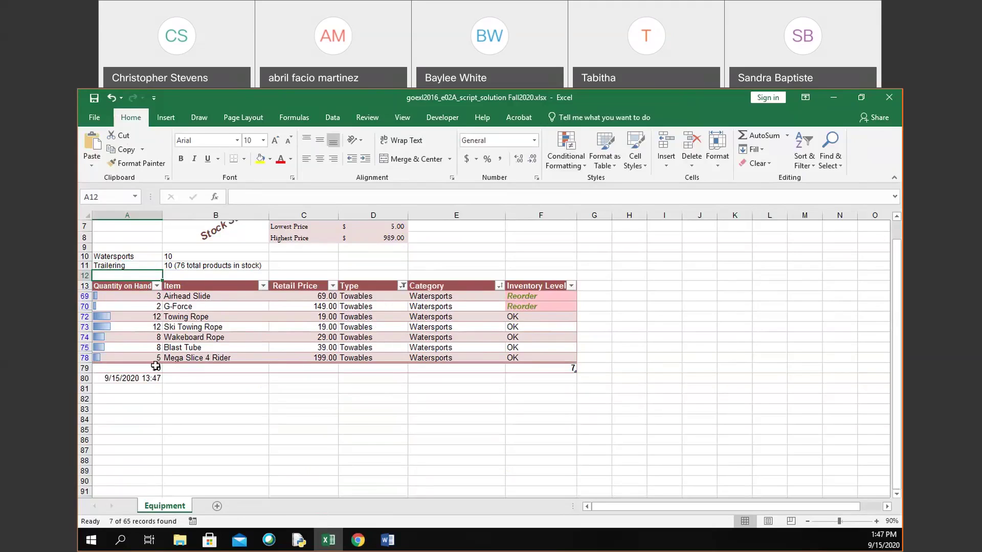
Filter the Inventory Level column to show only the Reorder items
{"action": "left_click", "coordinate": [572, 286]}
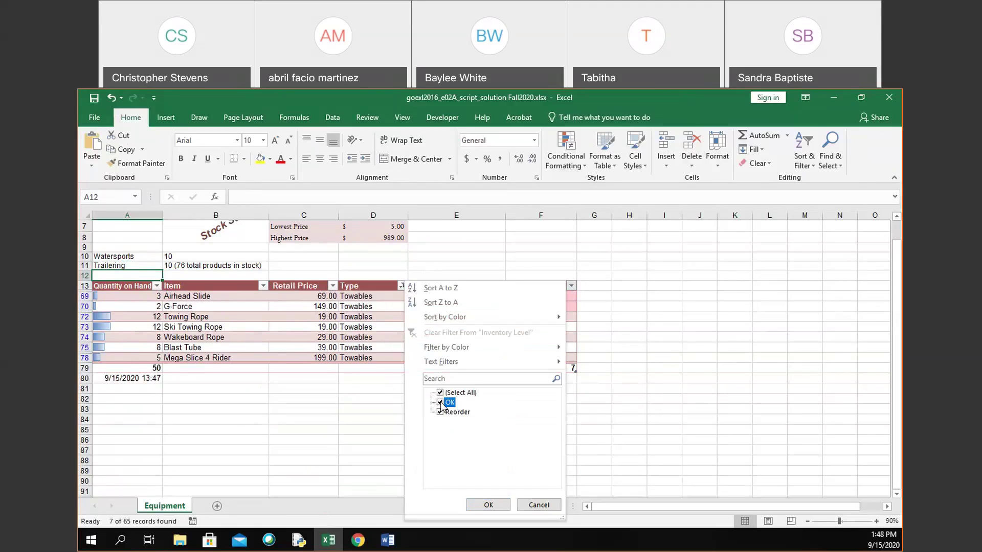
{"action": "left_click", "coordinate": [440, 403]}
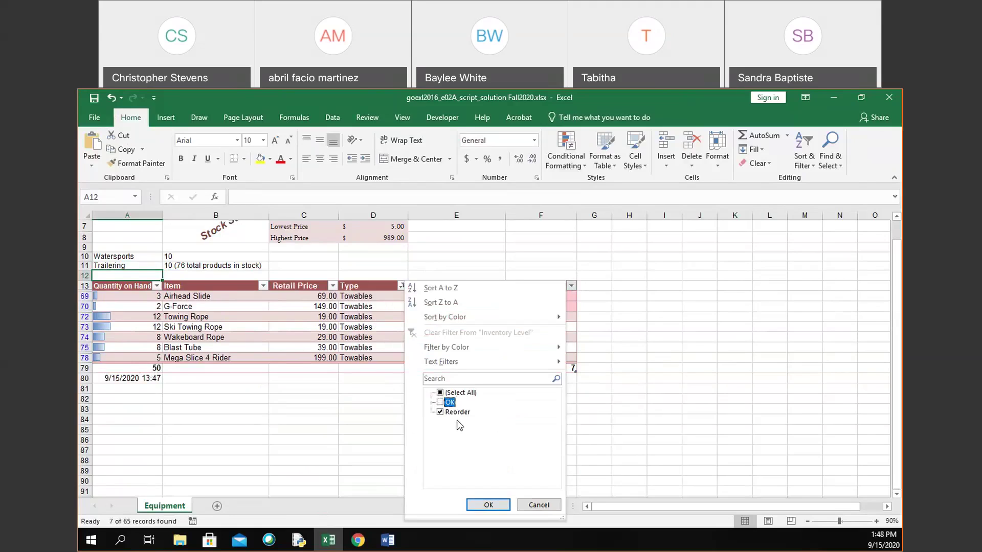
{"action": "left_click", "coordinate": [489, 505]}
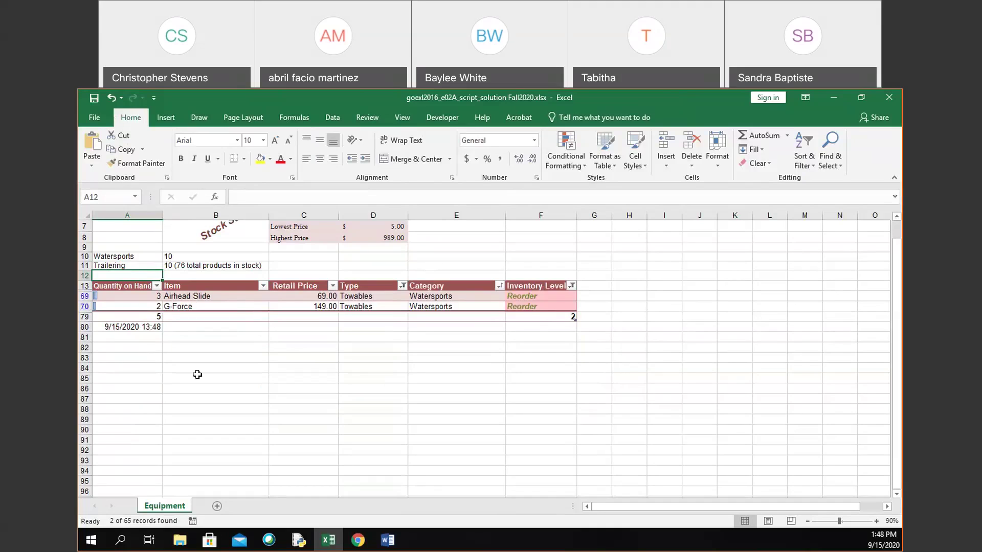
Clear the filters from the Inventory Level and Type columns
{"action": "left_click", "coordinate": [571, 286]}
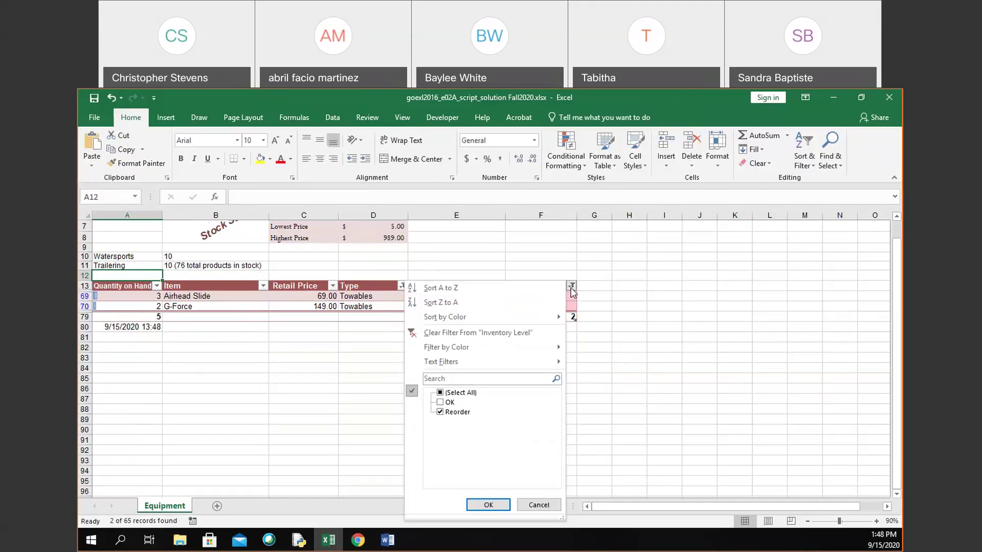
{"action": "left_click", "coordinate": [493, 333]}
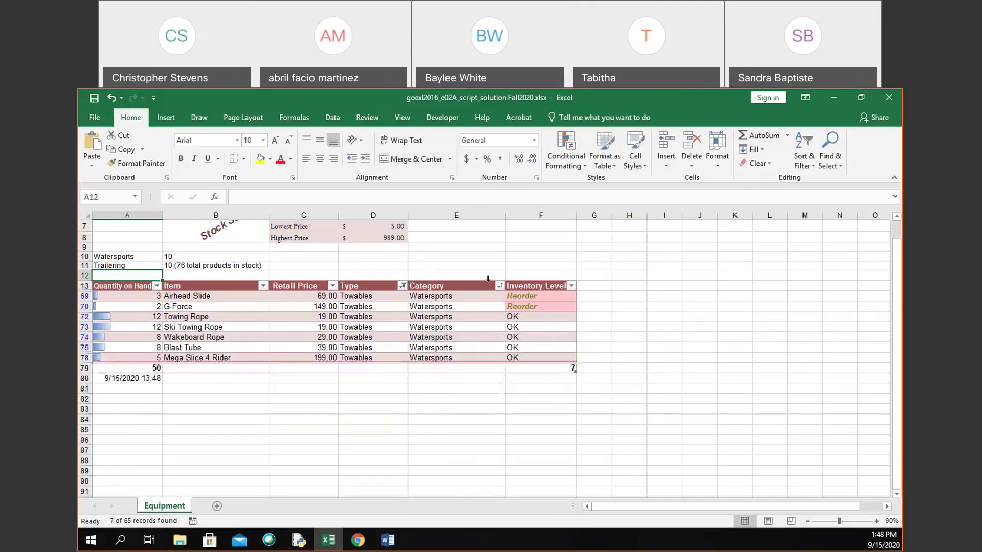
{"action": "left_click", "coordinate": [402, 286]}
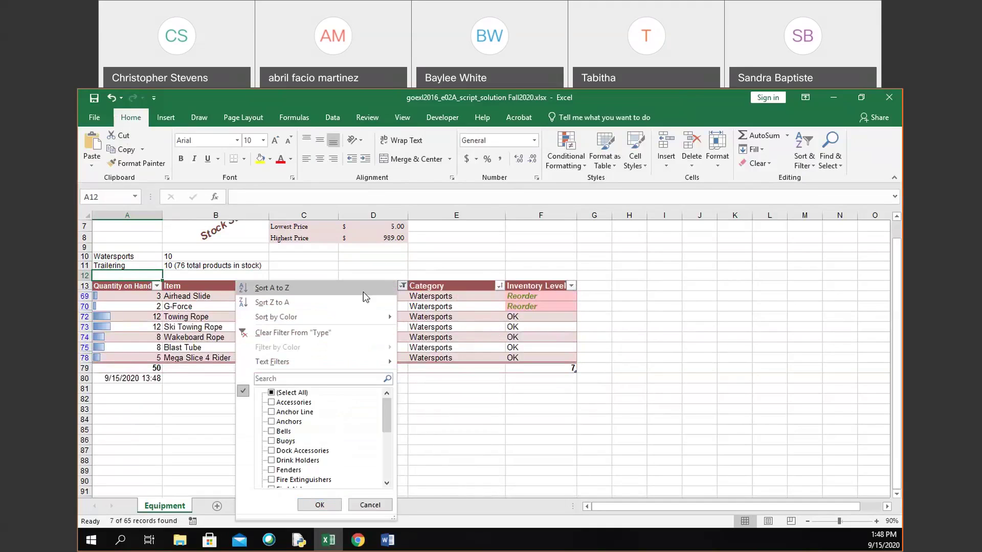
{"action": "left_click", "coordinate": [357, 332]}
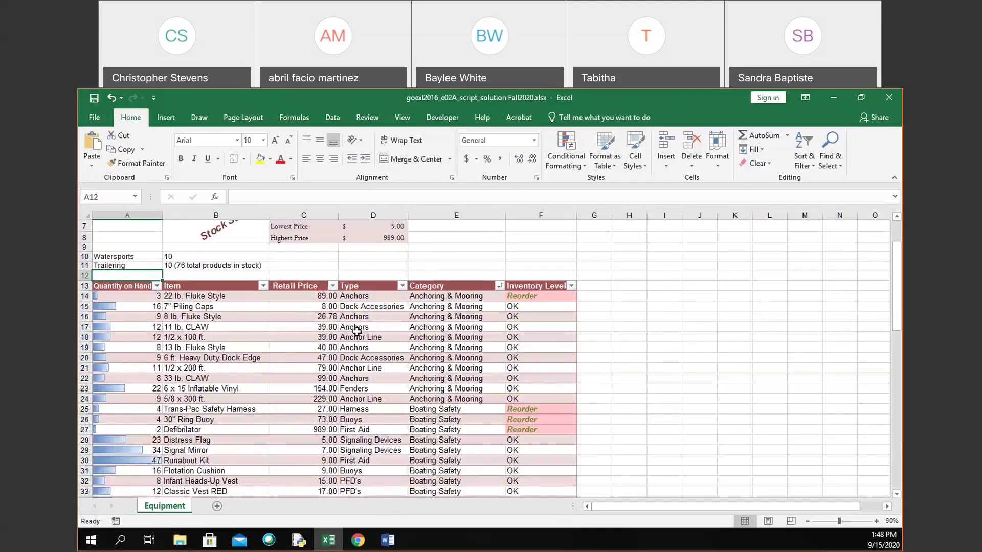
Turn the table's total row off and back on
{"action": "scroll", "coordinate": [357, 331], "scroll_direction": "down", "scroll_amount": 17}
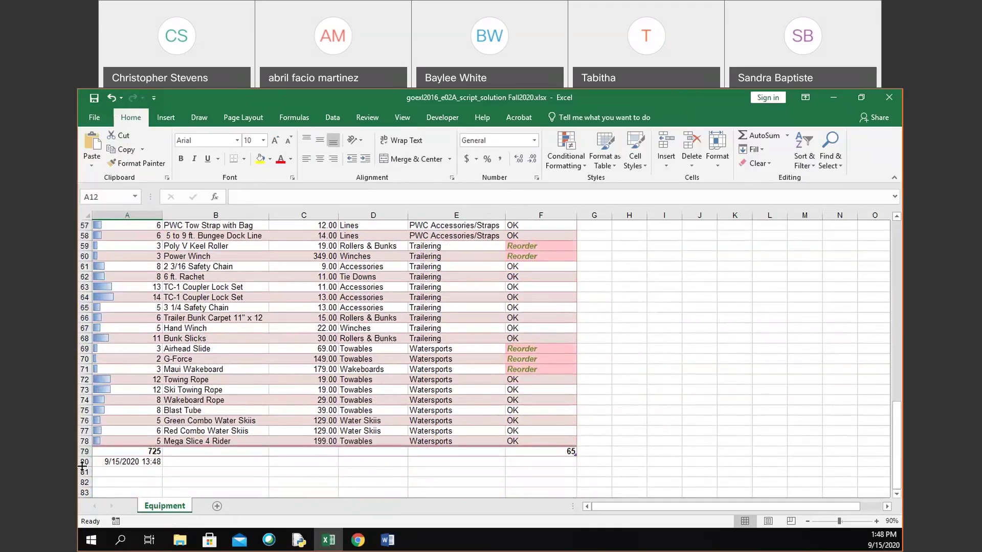
{"action": "left_click", "coordinate": [370, 276]}
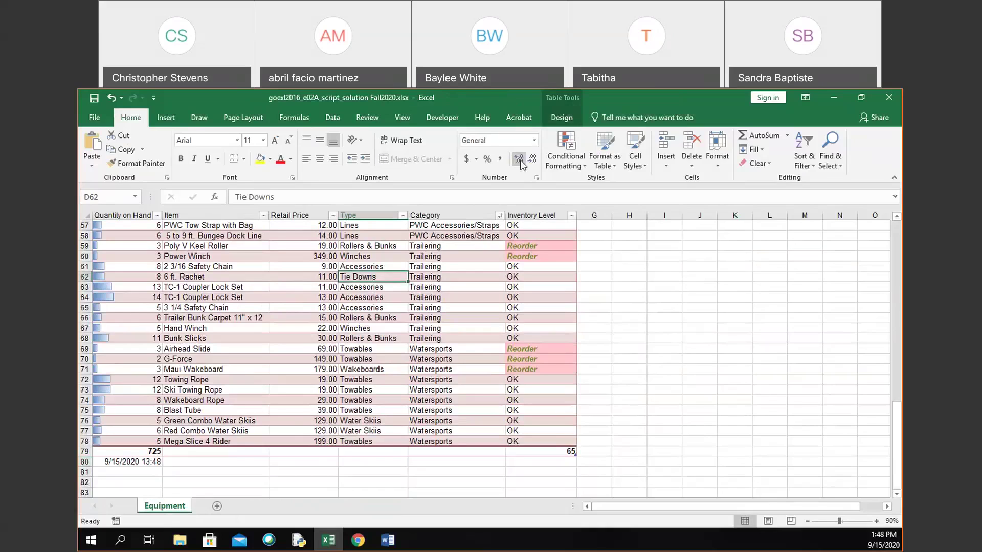
{"action": "left_click", "coordinate": [572, 120]}
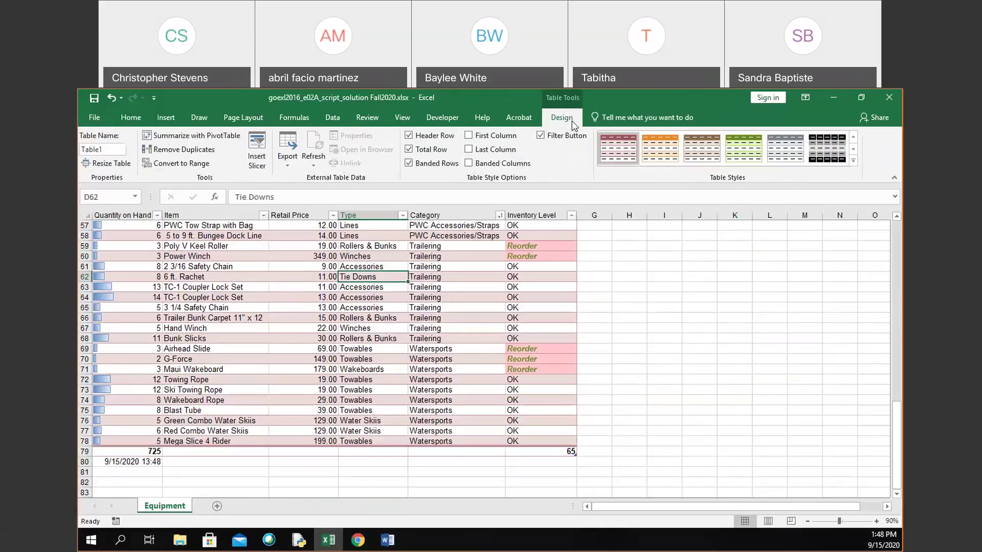
{"action": "left_click", "coordinate": [419, 149]}
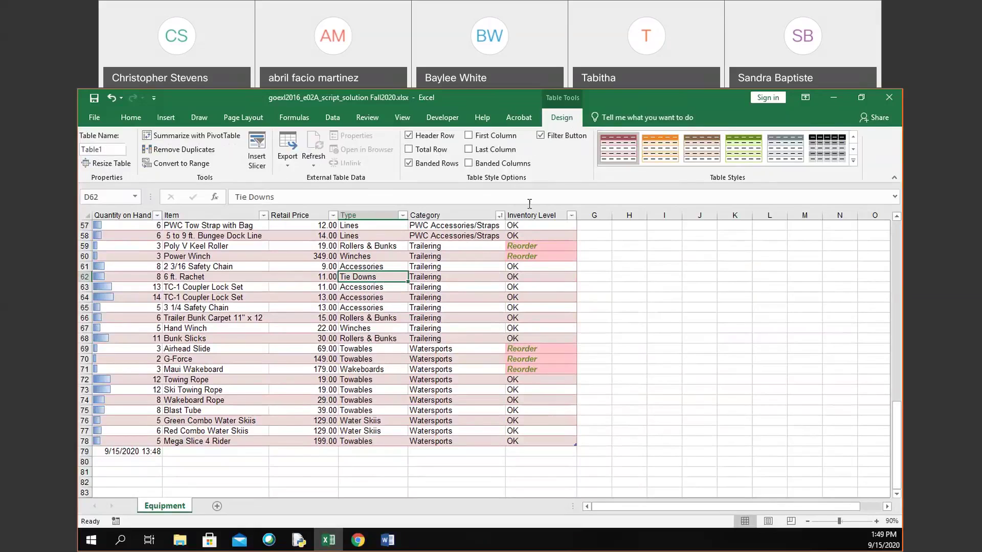
{"action": "left_click", "coordinate": [444, 152]}
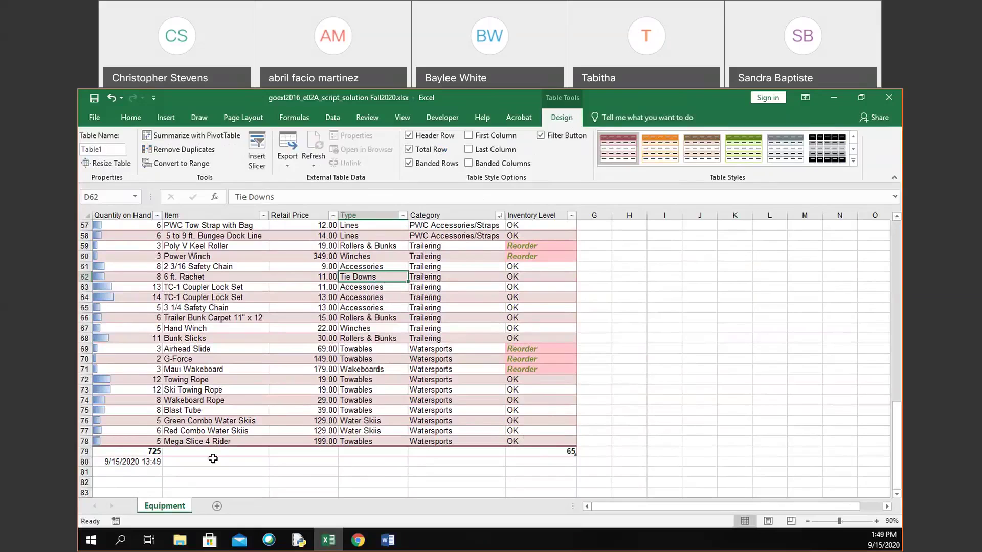
Switch the Quantity on Hand cell of the total row to Average and back to Sum
{"action": "left_click", "coordinate": [157, 451]}
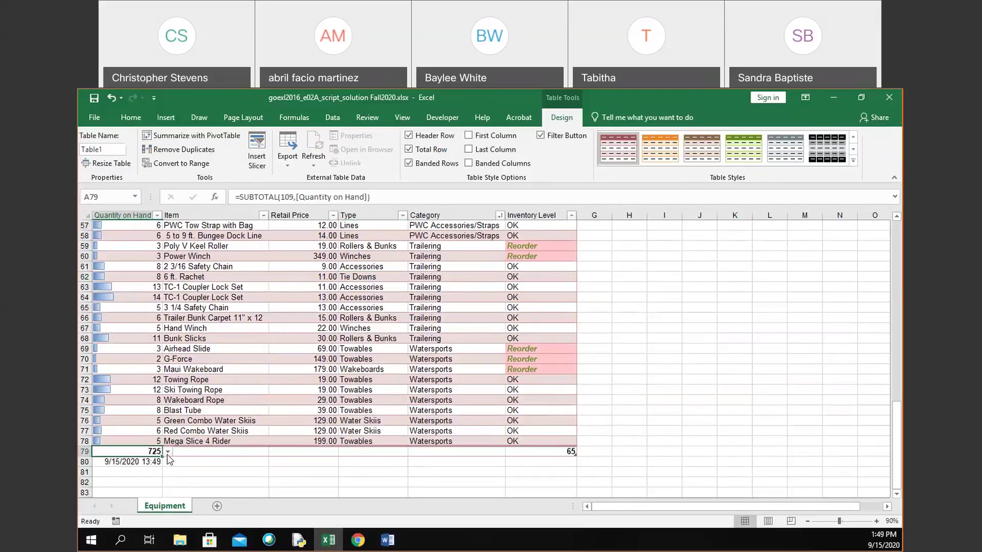
{"action": "left_click", "coordinate": [167, 452]}
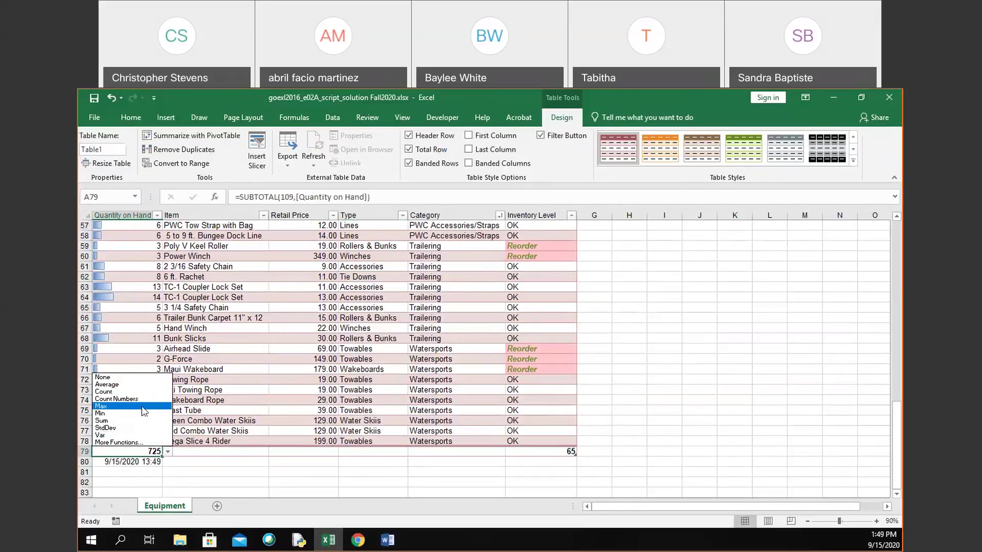
{"action": "left_click", "coordinate": [152, 385]}
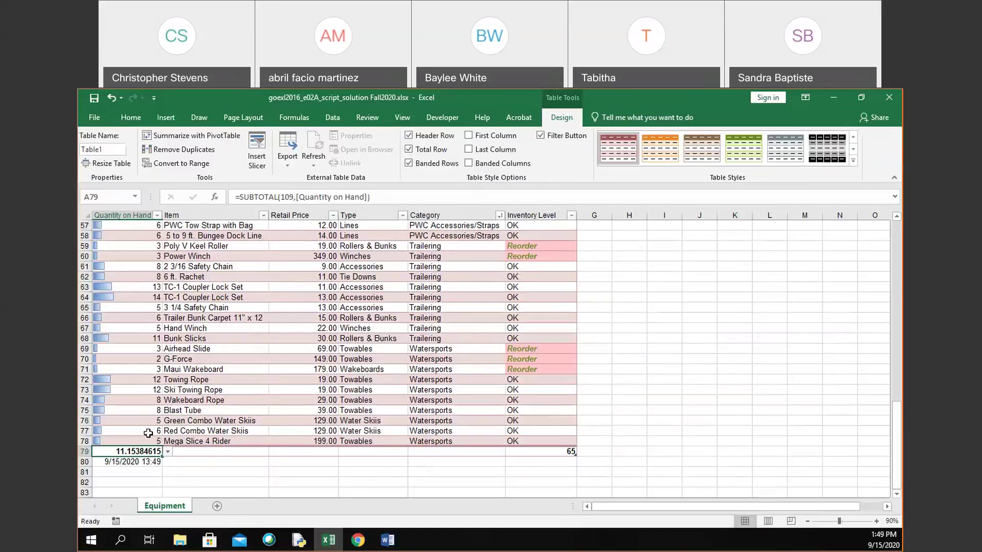
{"action": "left_click", "coordinate": [167, 451]}
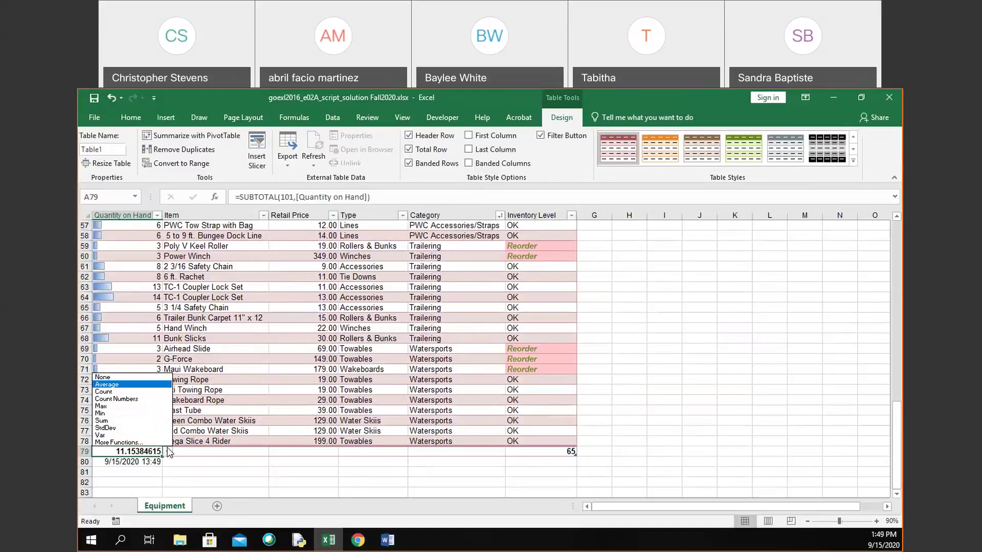
{"action": "left_click", "coordinate": [155, 420]}
{"action": "key", "text": "ctrl+a"}
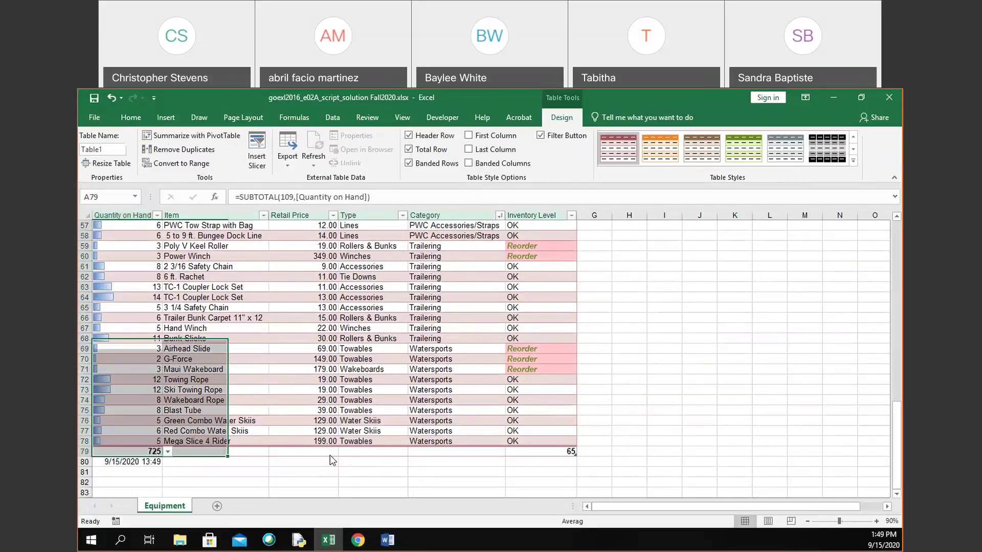
Set the Retail Price cell of the total row to Average
{"action": "left_click", "coordinate": [329, 453]}
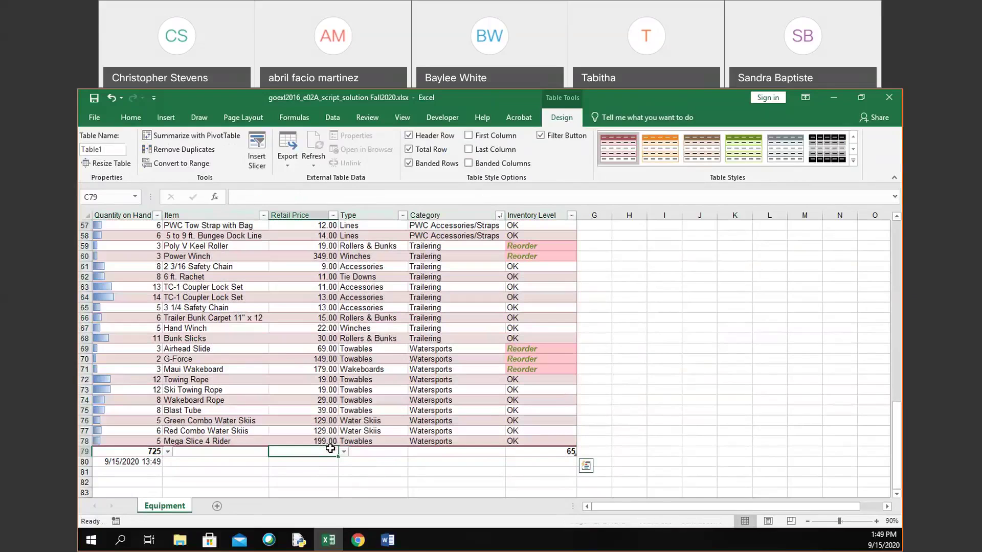
{"action": "left_click", "coordinate": [343, 451]}
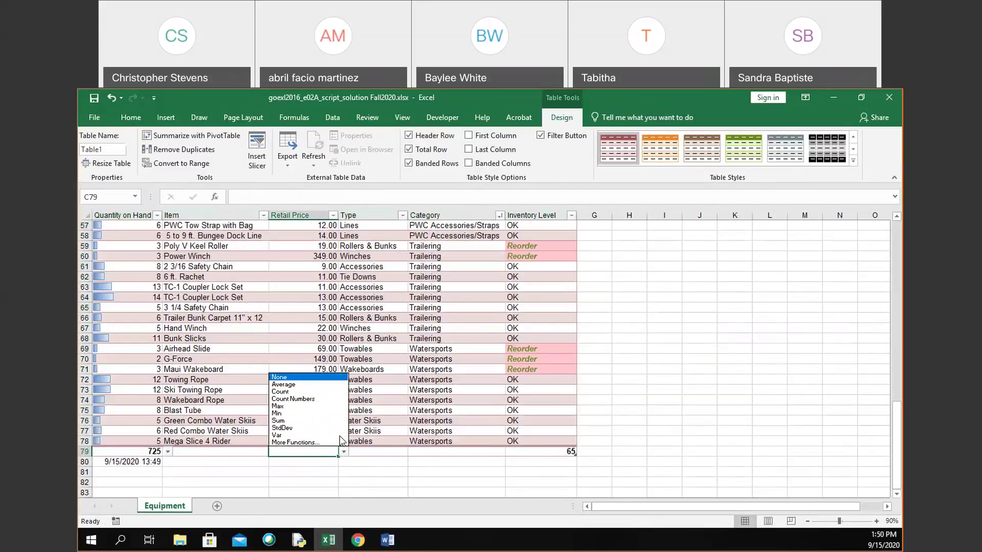
{"action": "left_click", "coordinate": [330, 391]}
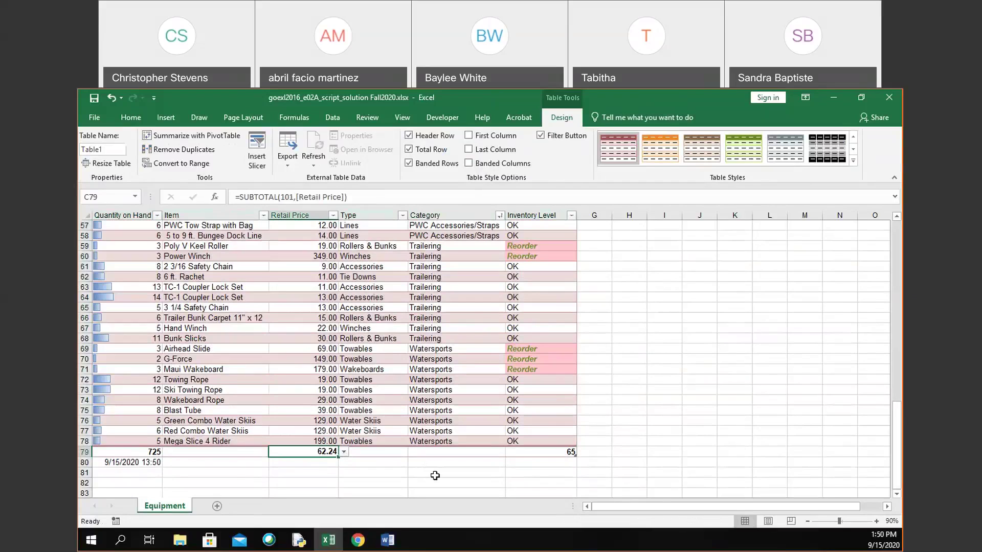
Compare the Stock Statistics block above the table with the values in the table's total row
{"action": "left_click", "coordinate": [457, 329]}
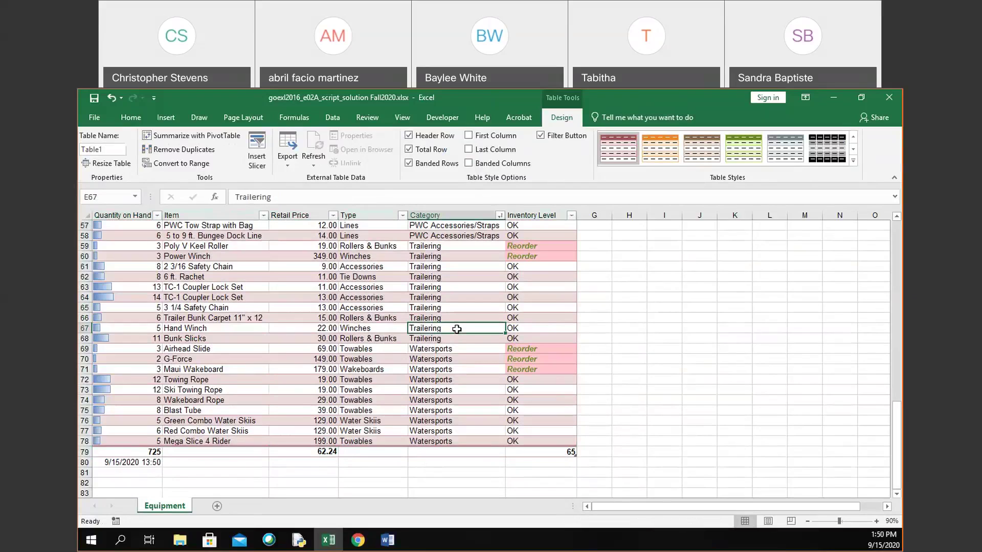
{"action": "left_click_drag", "start_coordinate": [352, 288], "coordinate": [486, 320]}
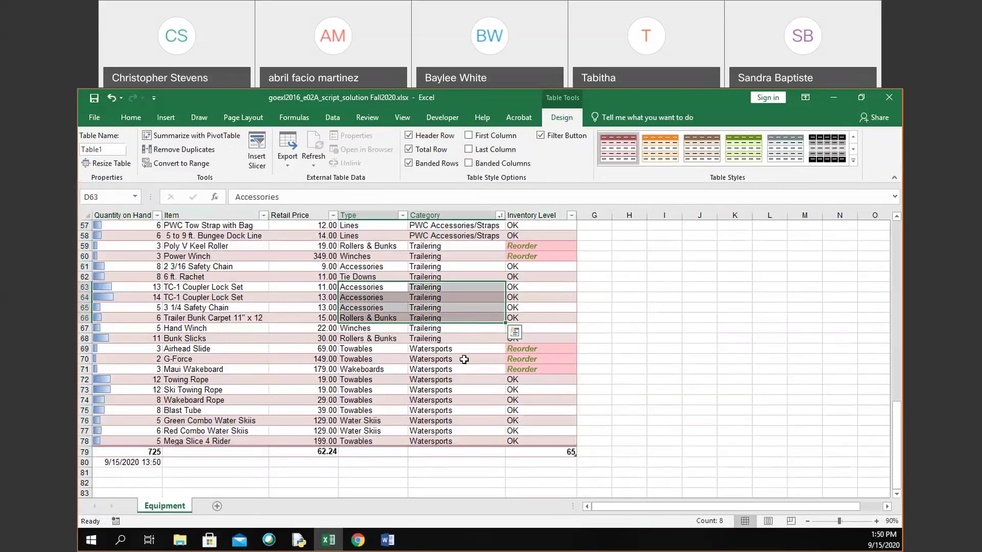
{"action": "left_click", "coordinate": [463, 359]}
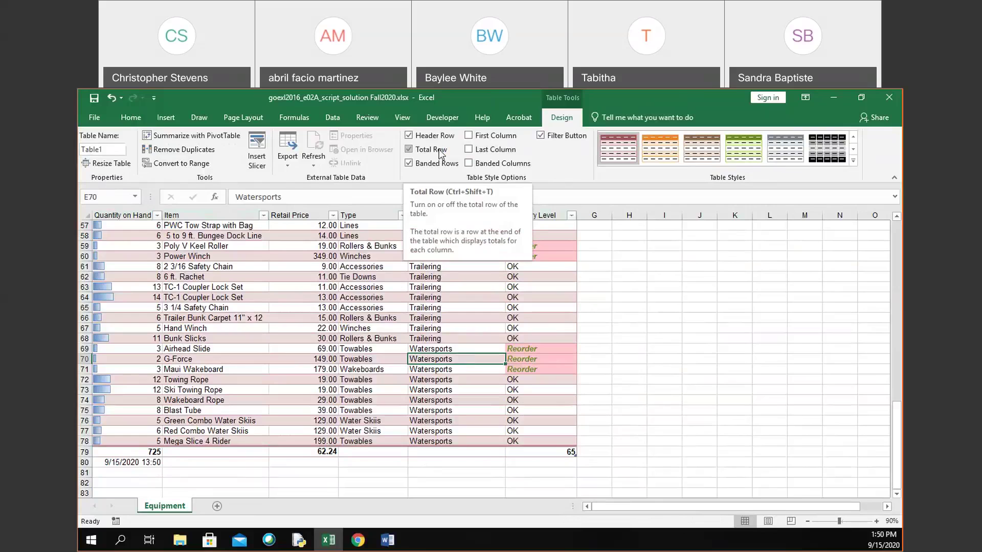
{"action": "scroll", "coordinate": [319, 354], "scroll_direction": "up", "scroll_amount": 13}
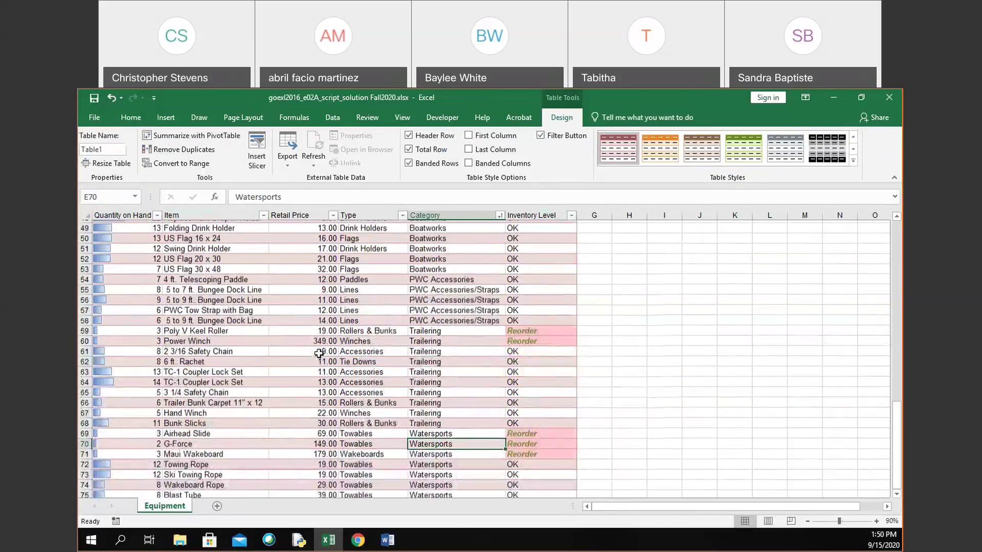
{"action": "scroll", "coordinate": [319, 353], "scroll_direction": "up", "scroll_amount": 5}
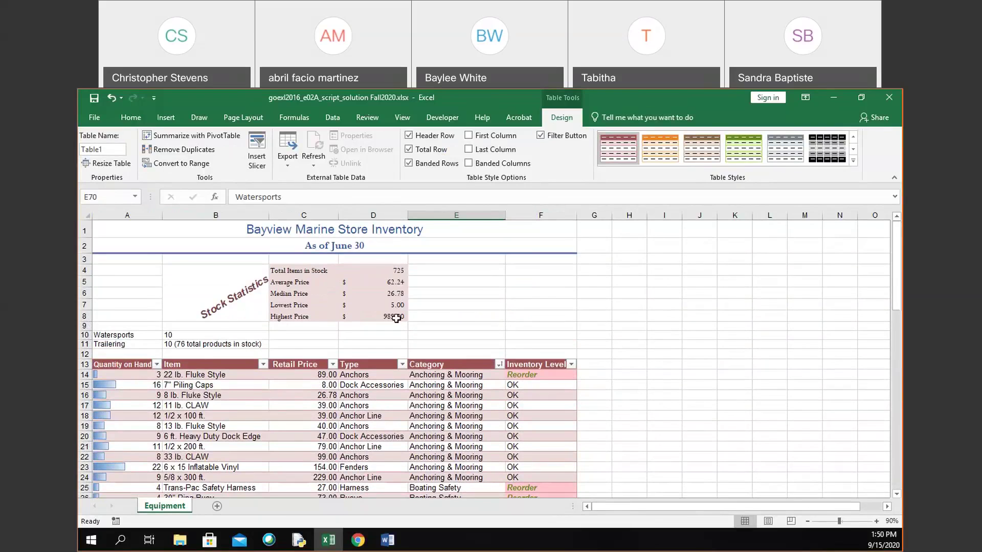
{"action": "scroll", "coordinate": [396, 318], "scroll_direction": "down", "scroll_amount": 5}
{"action": "scroll", "coordinate": [396, 319], "scroll_direction": "up", "scroll_amount": 5}
{"action": "scroll", "coordinate": [396, 318], "scroll_direction": "down", "scroll_amount": 1}
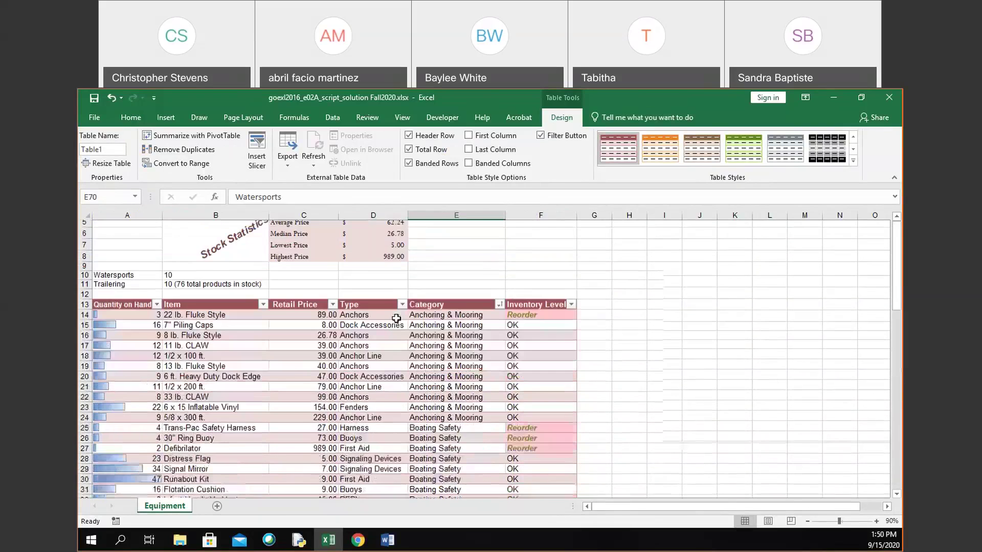
{"action": "scroll", "coordinate": [396, 318], "scroll_direction": "down", "scroll_amount": 19}
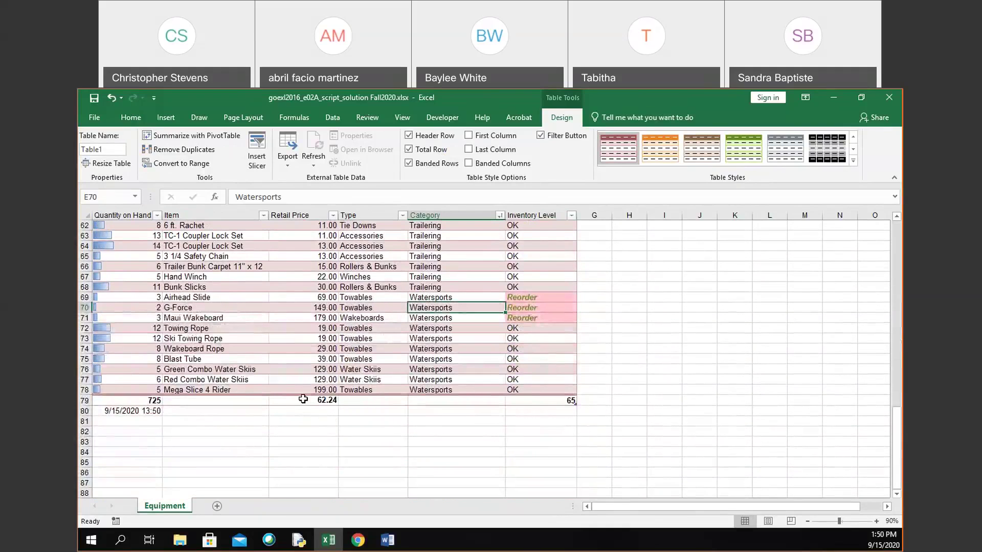
Change the Retail Price cell of the total row to Min
{"action": "left_click", "coordinate": [327, 400]}
{"action": "left_click", "coordinate": [343, 401]}
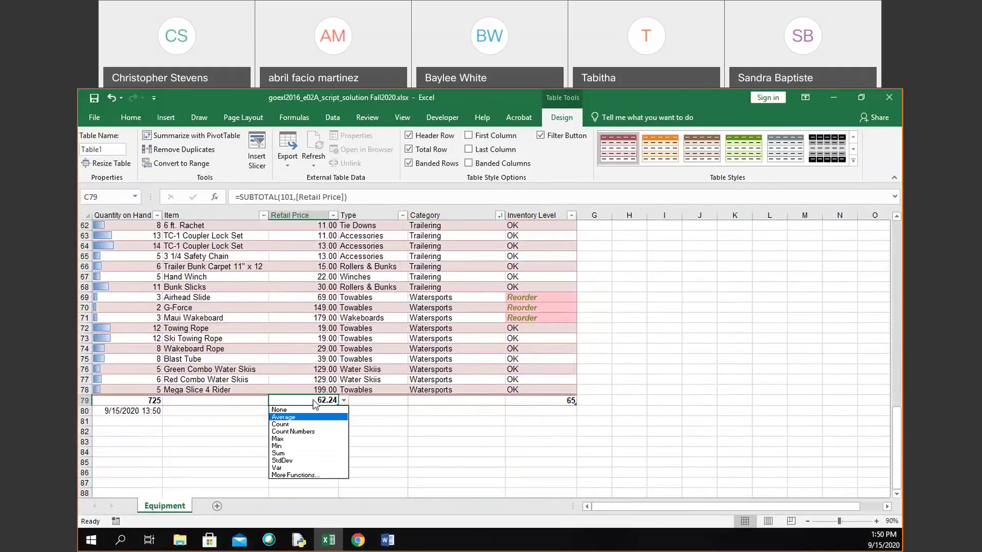
{"action": "left_click", "coordinate": [317, 445]}
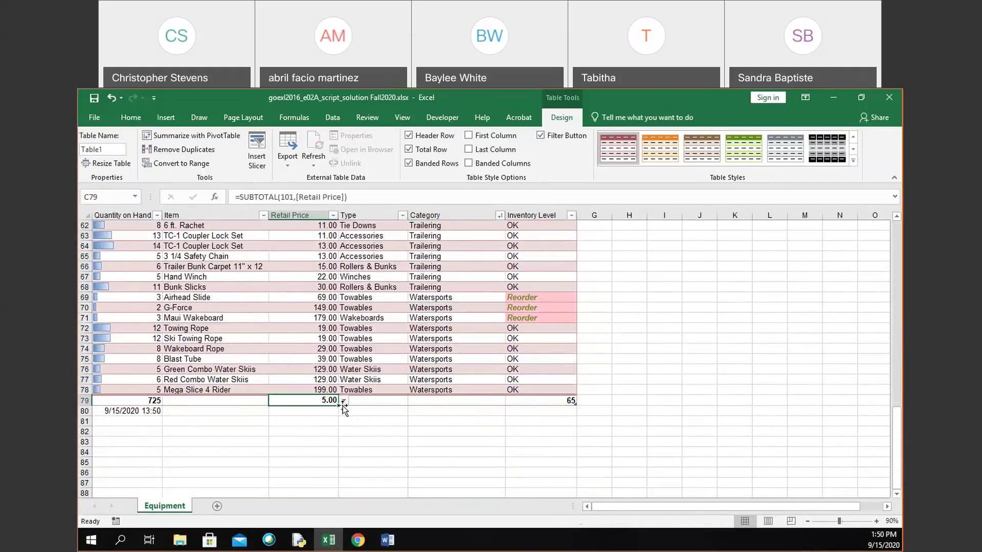
Change the Retail Price cell of the total row to Max
{"action": "key", "text": "ctrl+a"}
{"action": "mouse_move", "coordinate": [332, 402]}
{"action": "left_mouse_down"}
{"action": "mouse_move", "coordinate": [348, 402]}
{"action": "mouse_move", "coordinate": [330, 401]}
{"action": "left_mouse_up"}
{"action": "left_click", "coordinate": [344, 401]}
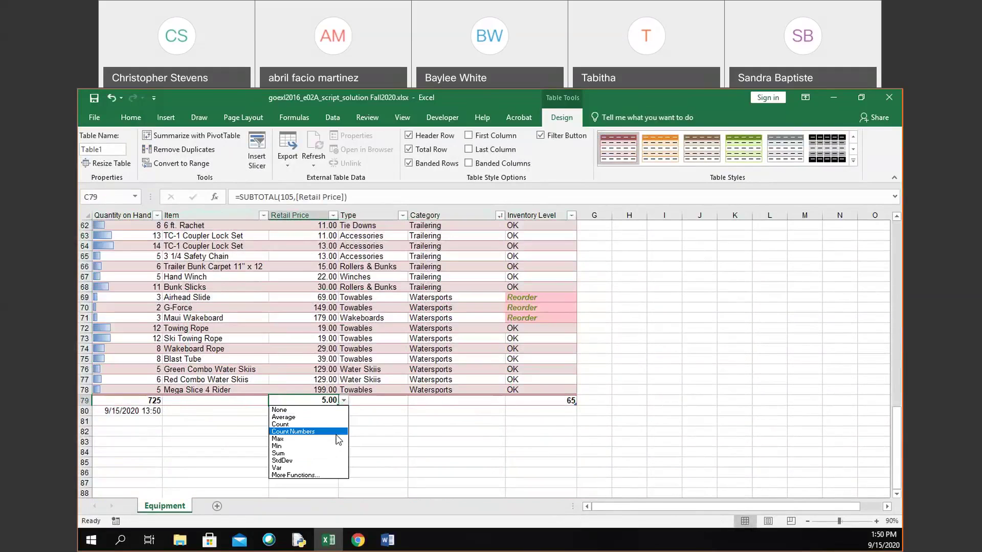
{"action": "left_click", "coordinate": [335, 438]}
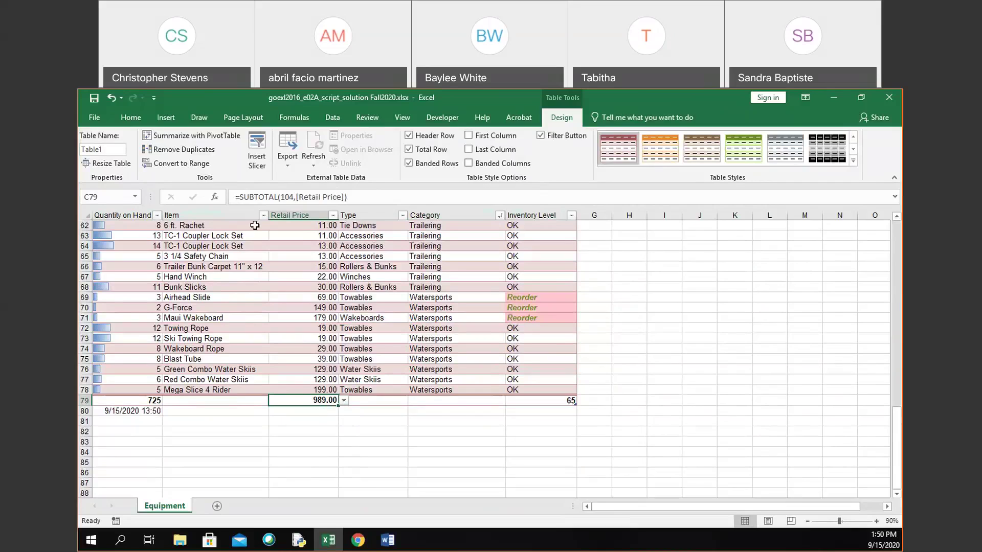
Examine the function number and column reference in the SUBTOTAL formula of the Retail Price total, leaving the formula as it is
{"action": "left_click", "coordinate": [294, 196]}
{"action": "key", "text": "Left"}
{"action": "key", "text": "Left"}
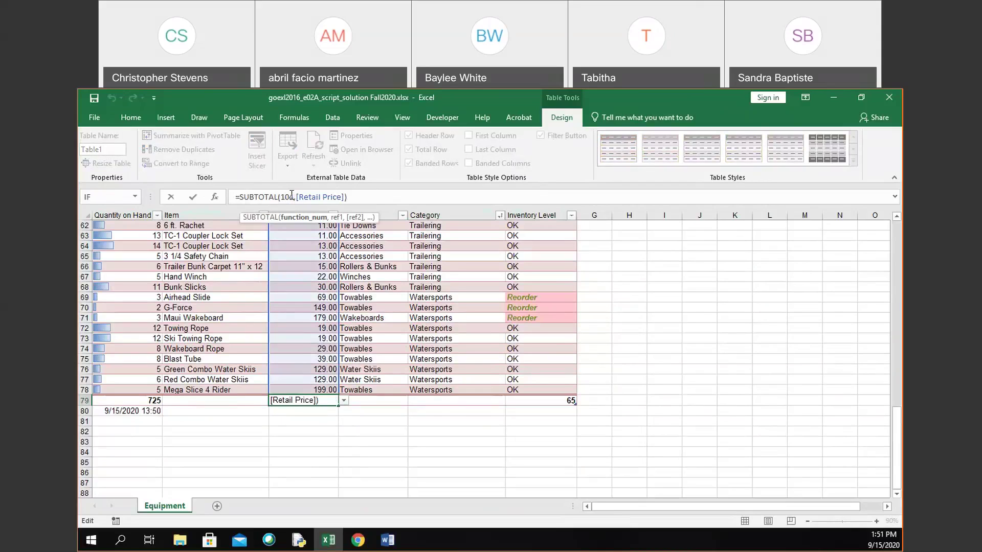
{"action": "left_click", "coordinate": [316, 197]}
{"action": "left_click", "coordinate": [363, 197]}
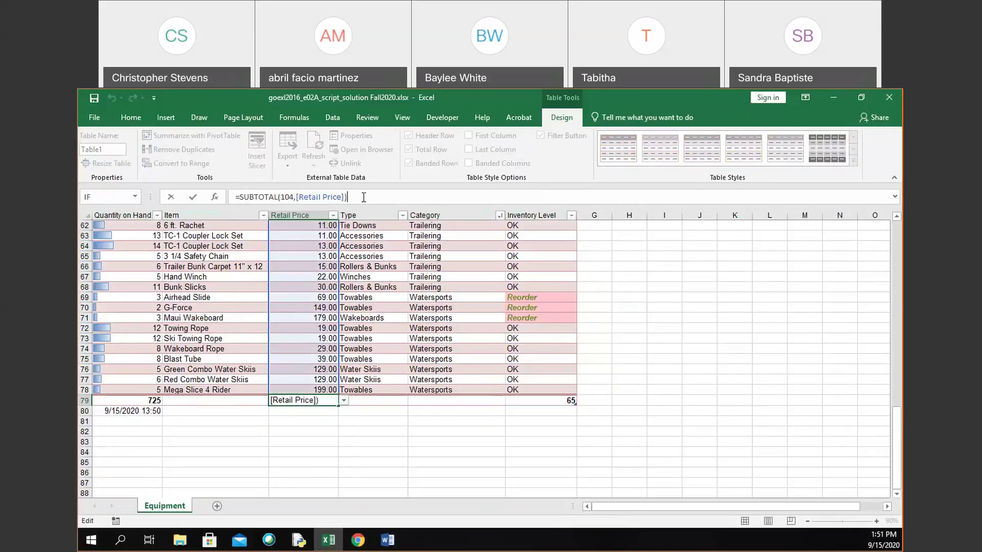
{"action": "left_click", "coordinate": [364, 430]}
{"action": "scroll", "coordinate": [309, 407], "scroll_direction": "up", "scroll_amount": 2}
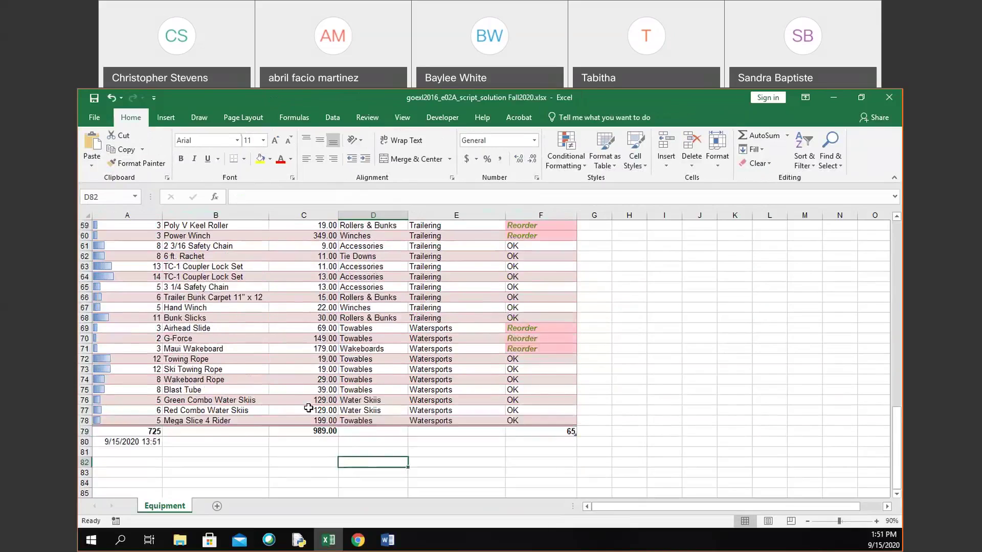
{"action": "scroll", "coordinate": [308, 407], "scroll_direction": "up", "scroll_amount": 6}
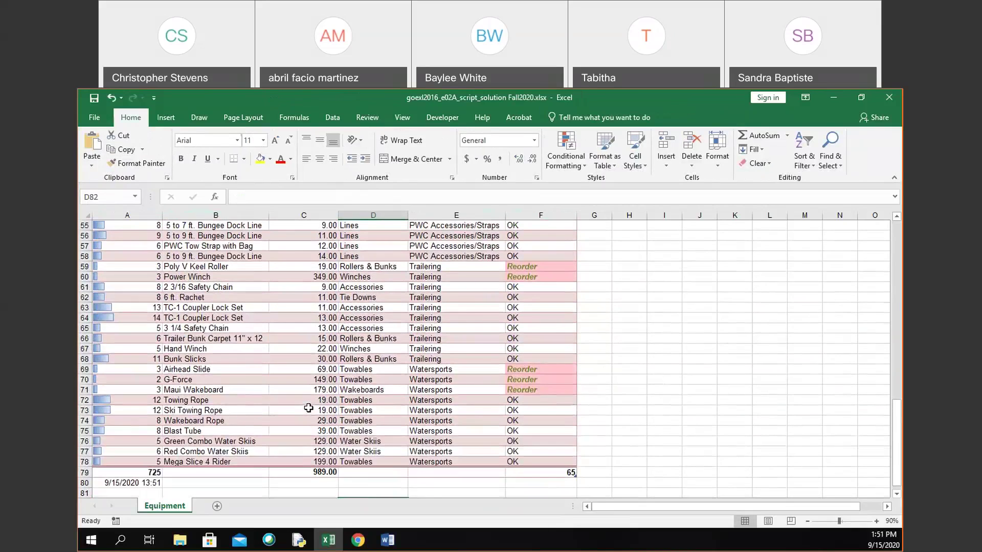
Compare the column headings further down the inventory table with the active cell outside the table and with a table cell selected
{"action": "scroll", "coordinate": [308, 408], "scroll_direction": "up", "scroll_amount": 12}
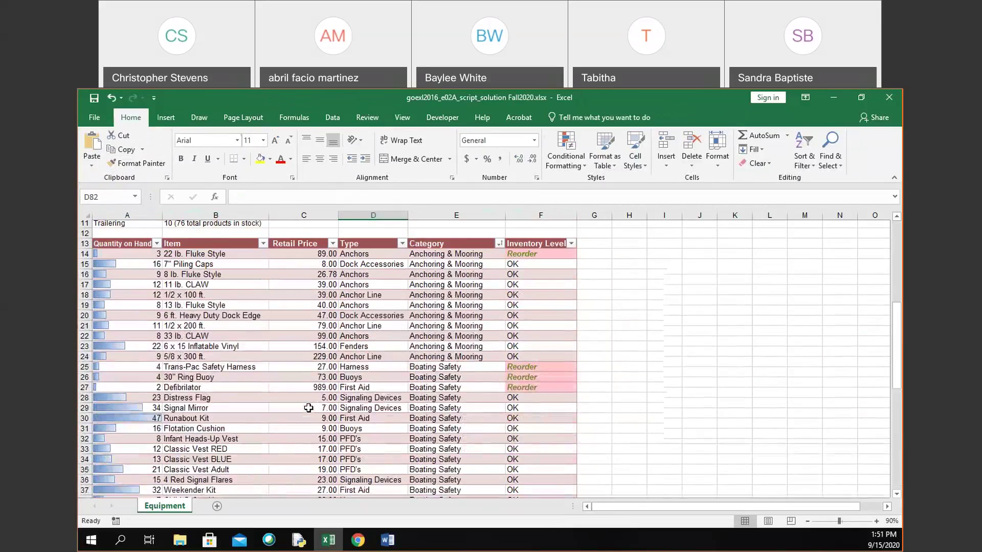
{"action": "scroll", "coordinate": [308, 408], "scroll_direction": "down", "scroll_amount": 7}
{"action": "scroll", "coordinate": [309, 408], "scroll_direction": "down", "scroll_amount": 15}
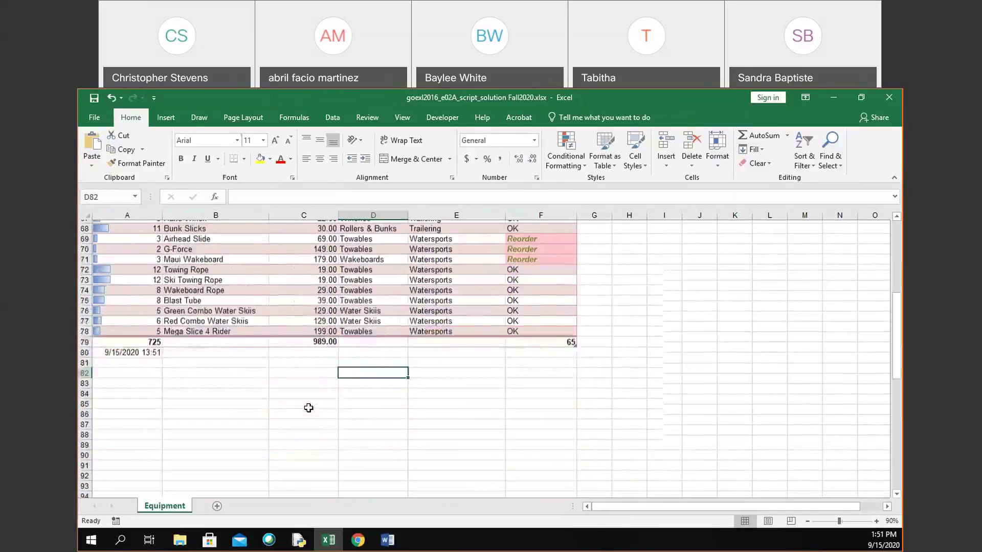
{"action": "scroll", "coordinate": [308, 407], "scroll_direction": "up", "scroll_amount": 2}
{"action": "left_click", "coordinate": [320, 321]}
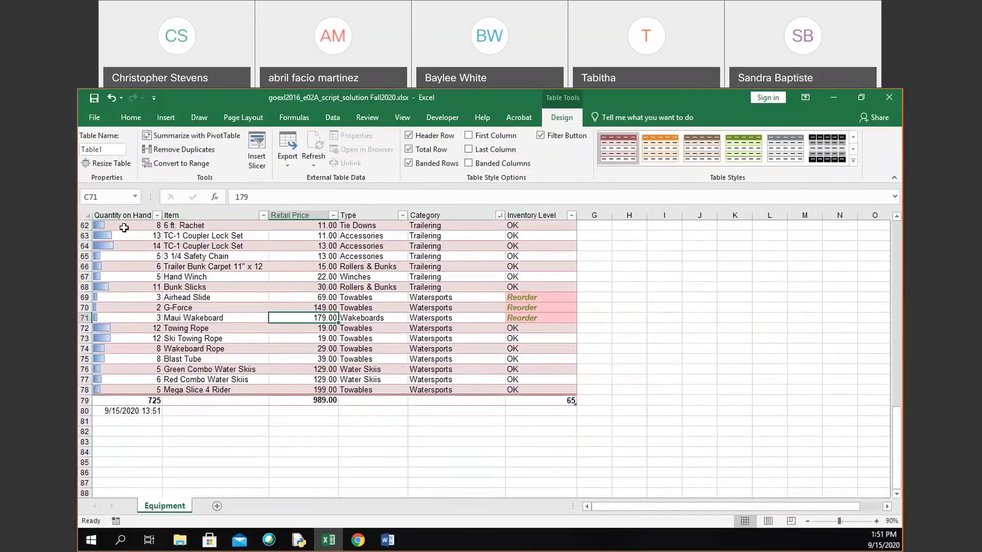
{"action": "scroll", "coordinate": [355, 313], "scroll_direction": "up", "scroll_amount": 3}
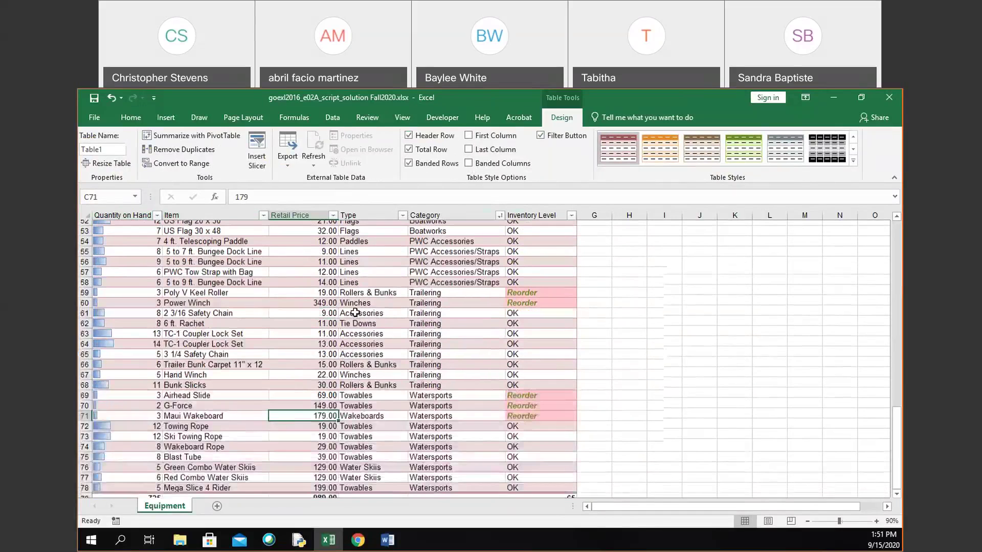
{"action": "scroll", "coordinate": [356, 313], "scroll_direction": "up", "scroll_amount": 18}
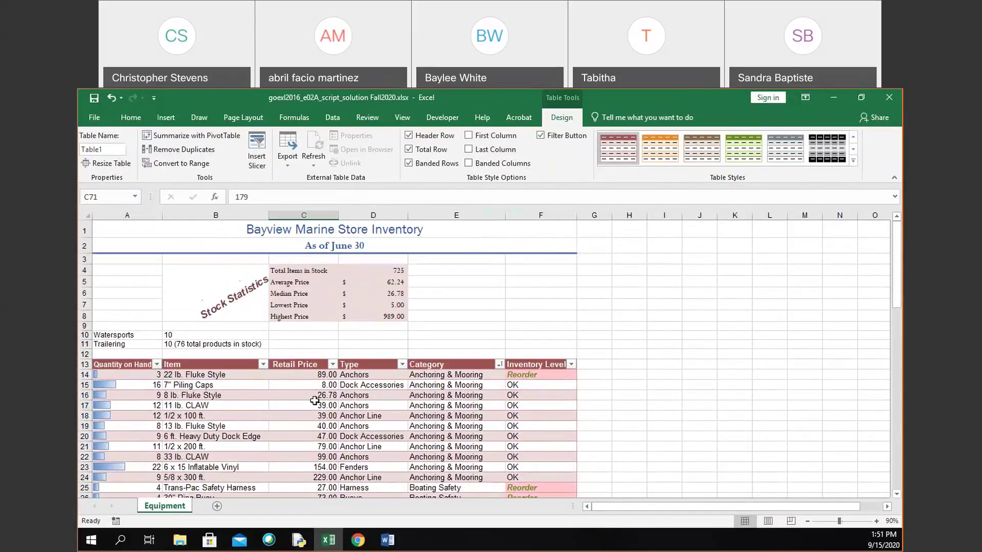
{"action": "scroll", "coordinate": [314, 400], "scroll_direction": "down", "scroll_amount": 6}
{"action": "scroll", "coordinate": [315, 401], "scroll_direction": "up", "scroll_amount": 1}
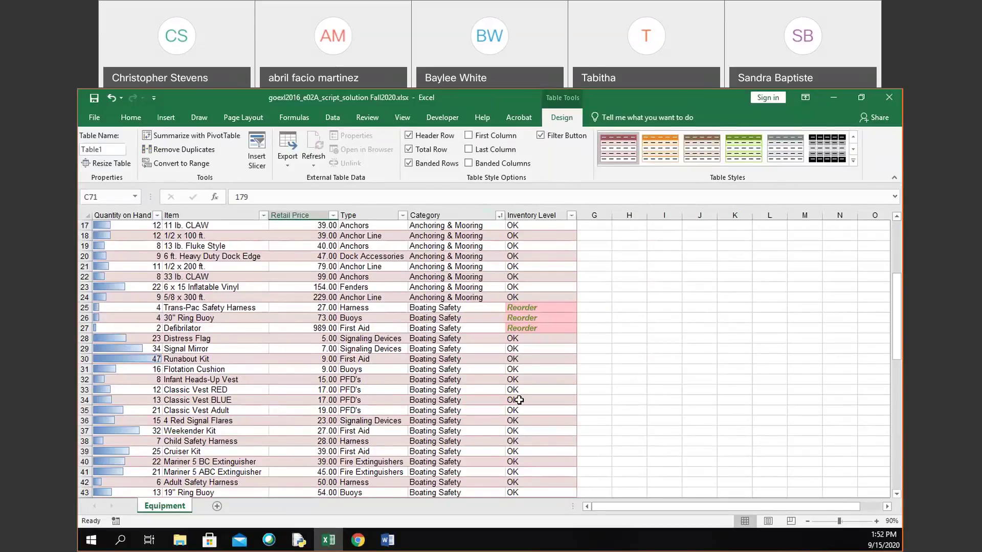
{"action": "scroll", "coordinate": [519, 400], "scroll_direction": "up", "scroll_amount": 6}
{"action": "scroll", "coordinate": [519, 400], "scroll_direction": "down", "scroll_amount": 5}
{"action": "scroll", "coordinate": [519, 400], "scroll_direction": "up", "scroll_amount": 5}
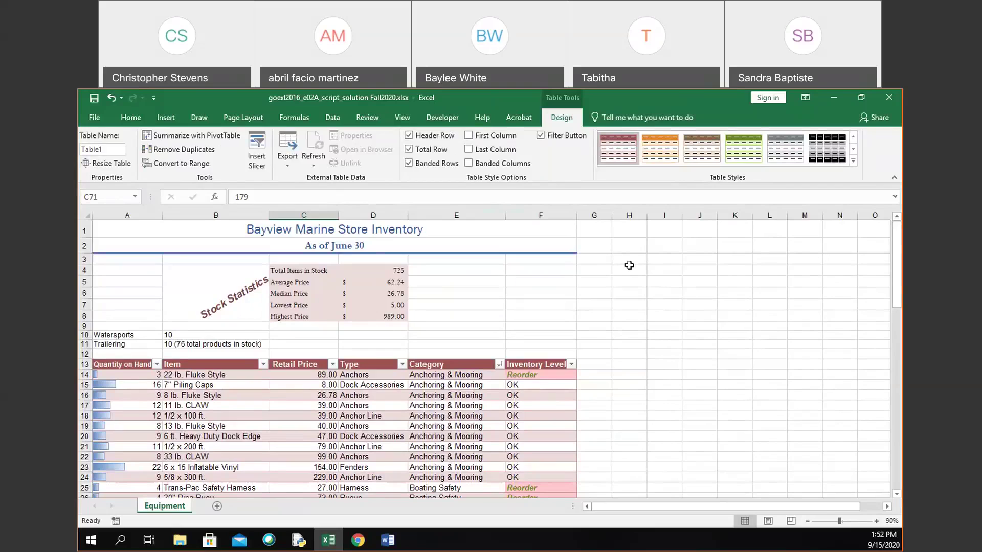
{"action": "left_click", "coordinate": [383, 407]}
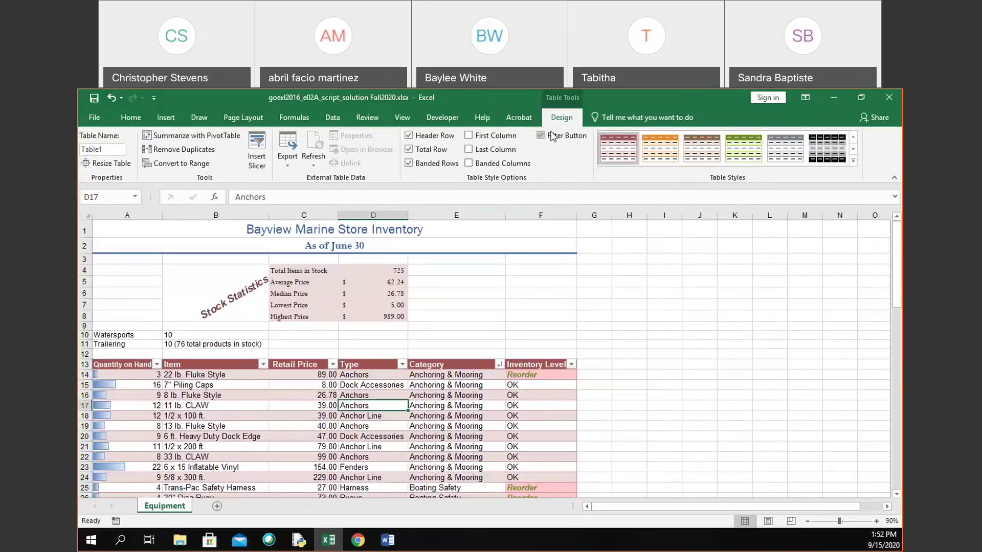